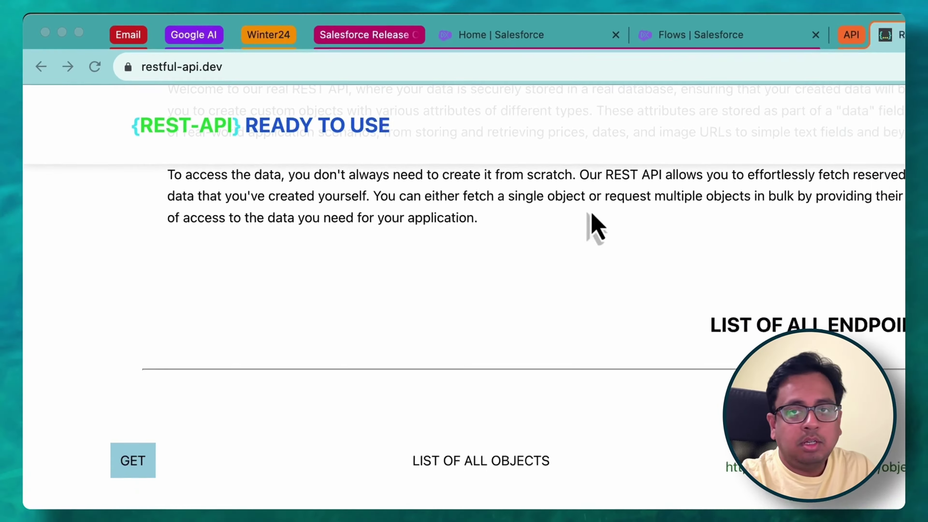
Step: Examine the sample requests and responses of the POST, PUT, PATCH and DELETE endpoints in the REST API's endpoint list
scroll(365, 292, "down", 10)
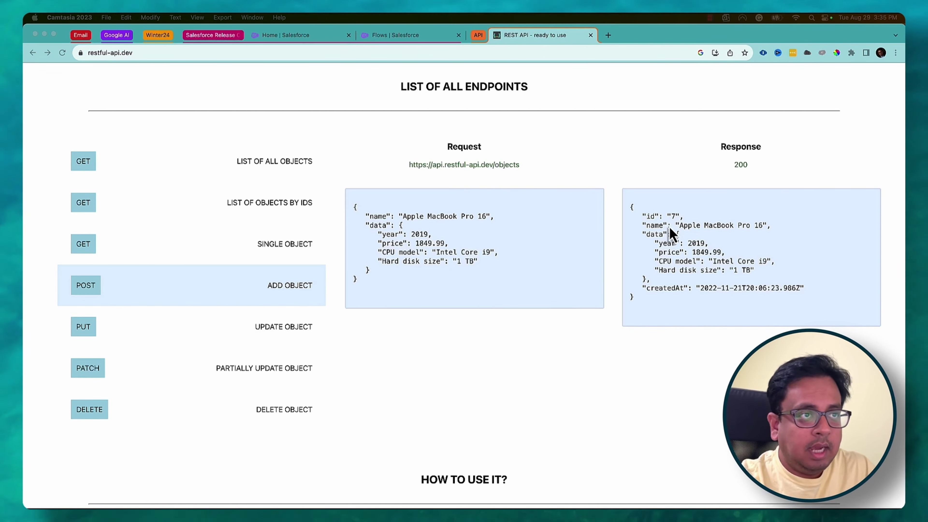
left_click(88, 327)
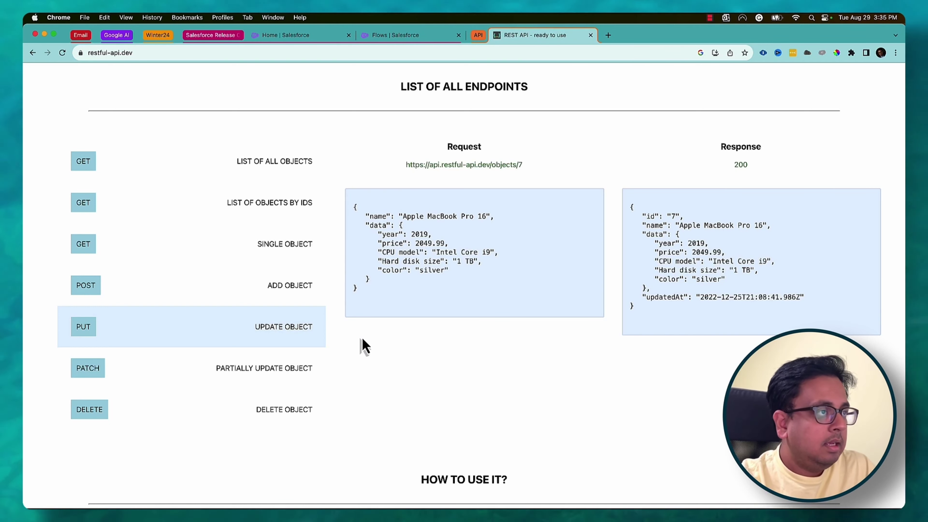
left_click(82, 370)
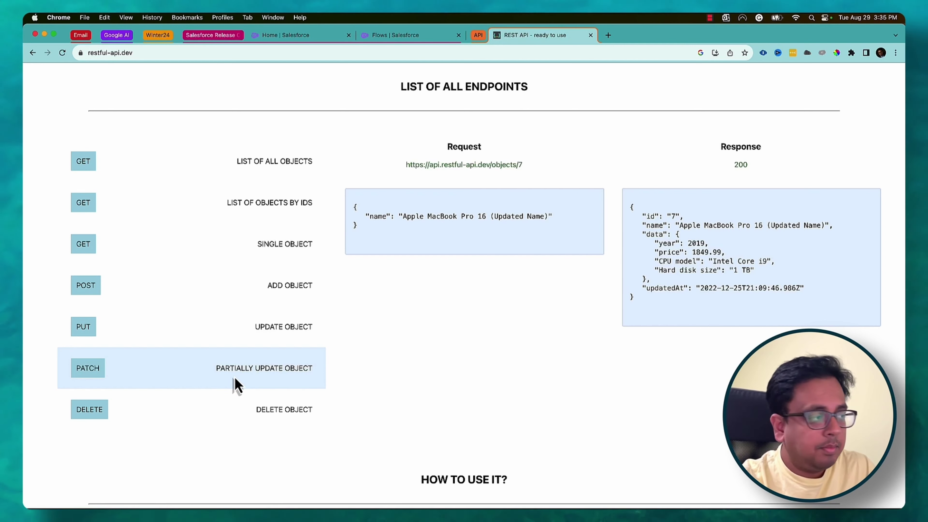
left_click(181, 418)
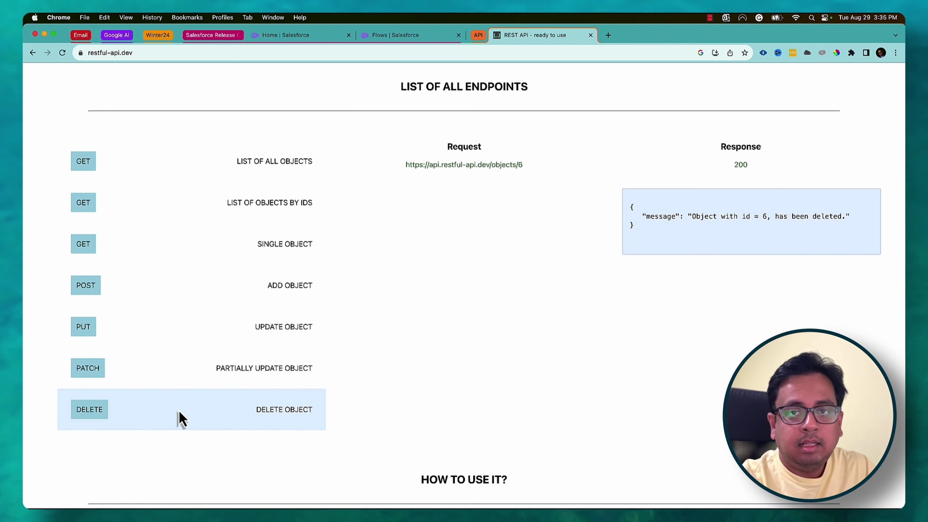
left_click(215, 301)
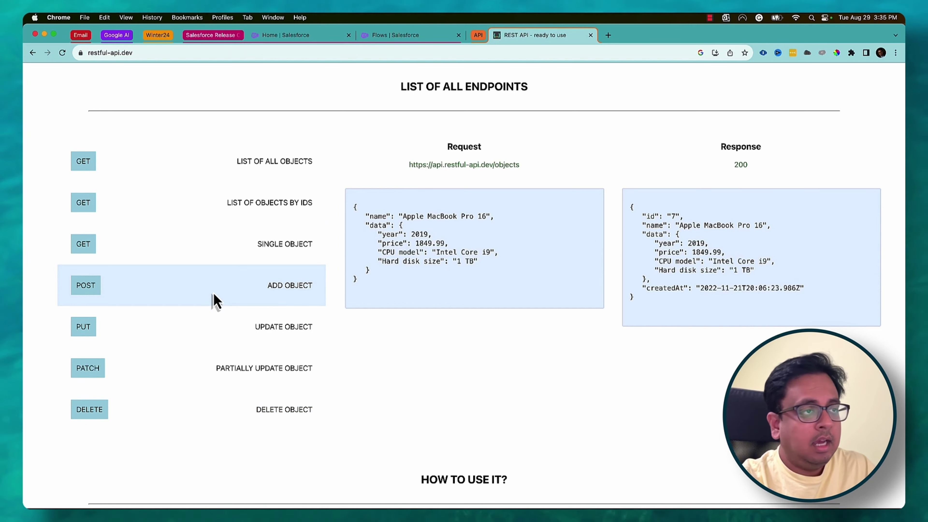
left_click(216, 340)
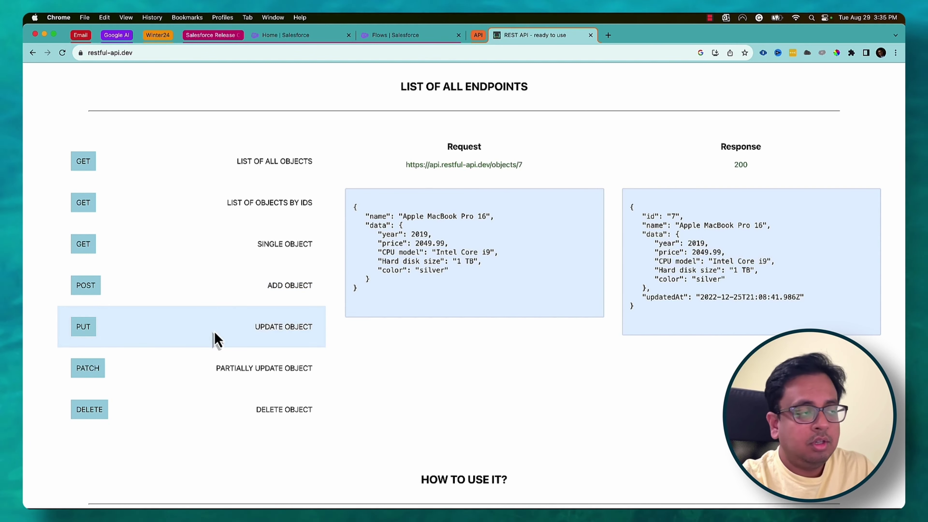
left_click(220, 368)
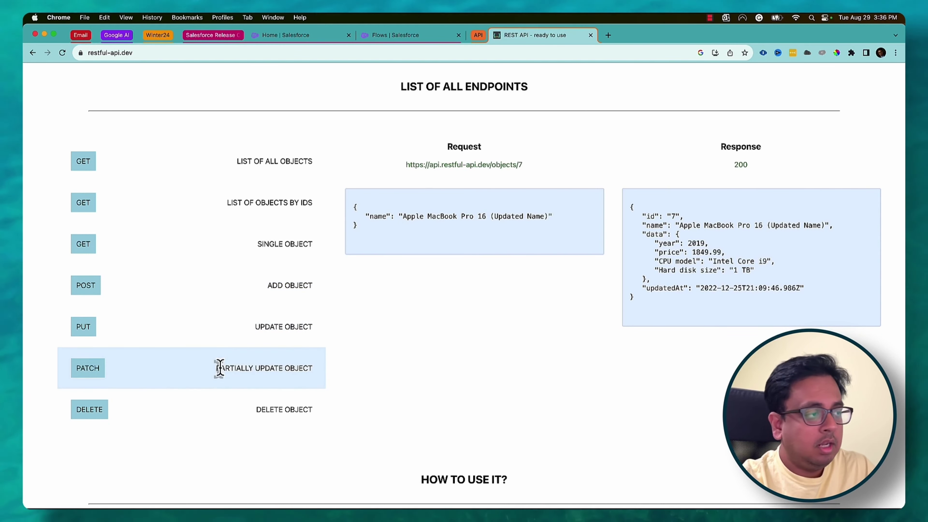
left_click(234, 413)
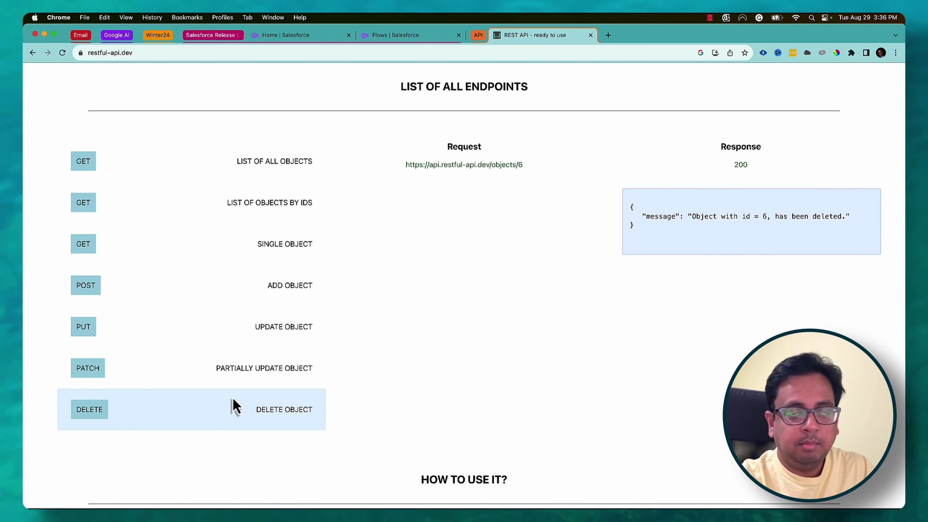
Step: Switch to Salesforce Flows, create a new screen flow, and begin a new HTTP callout from an Action element between Start and End
key("ctrl+shift+Tab")
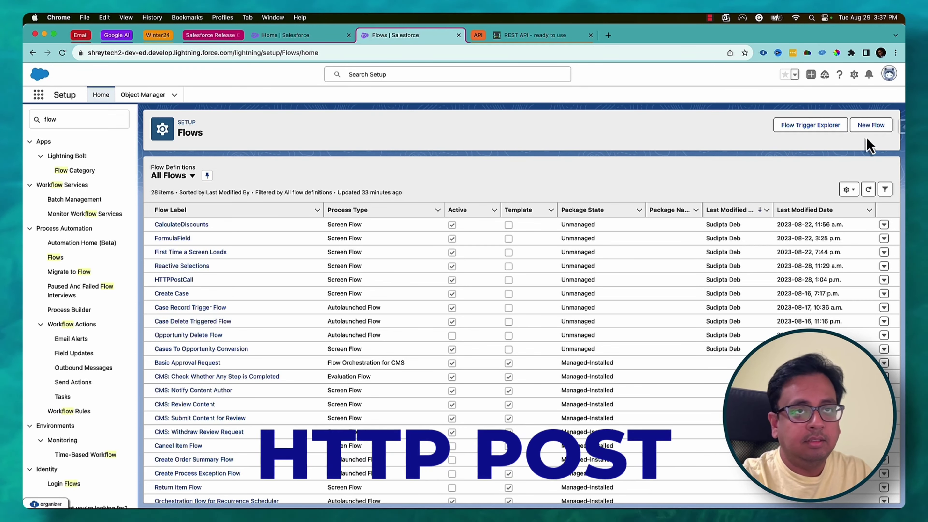
left_click(872, 126)
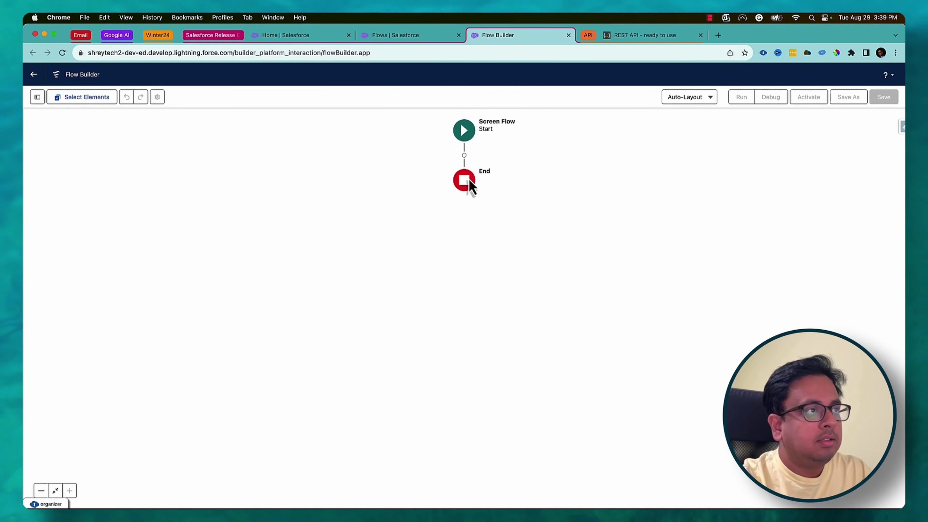
left_click(465, 156)
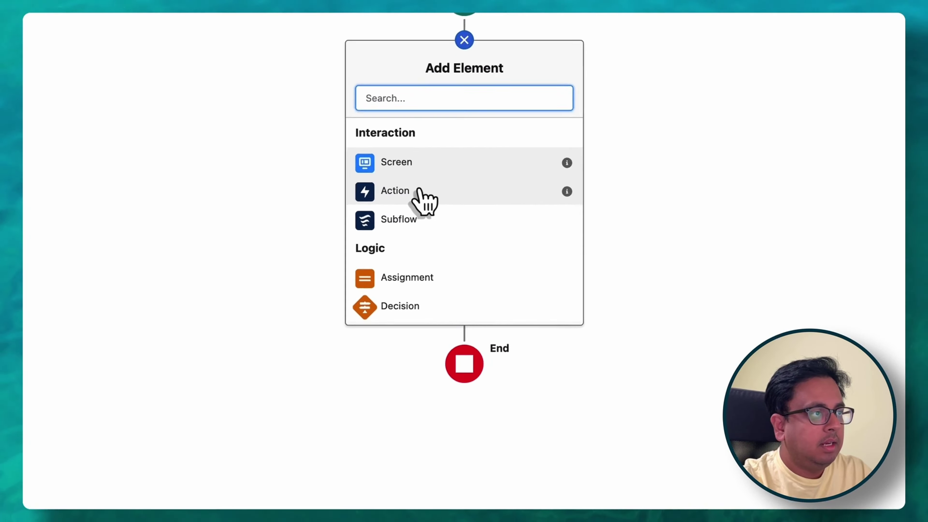
left_click(423, 197)
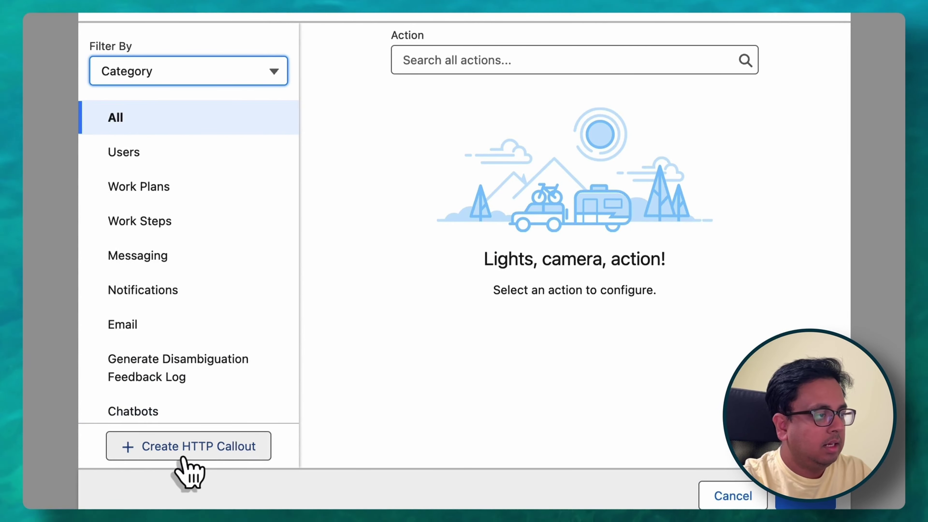
left_click(188, 457)
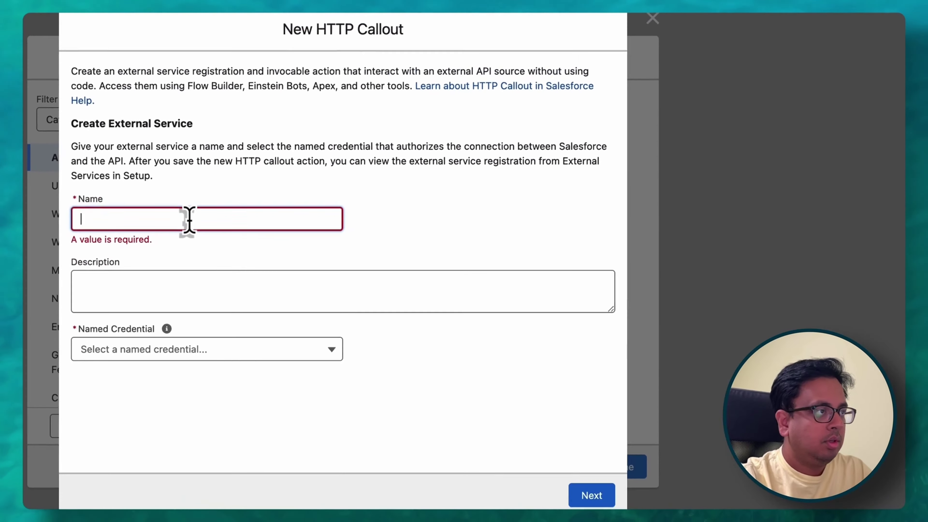
Step: Name the external service myPostCallExternalService, assign the Restful_External_Credential named credential, and continue to the invocable action settings
type("myPost")
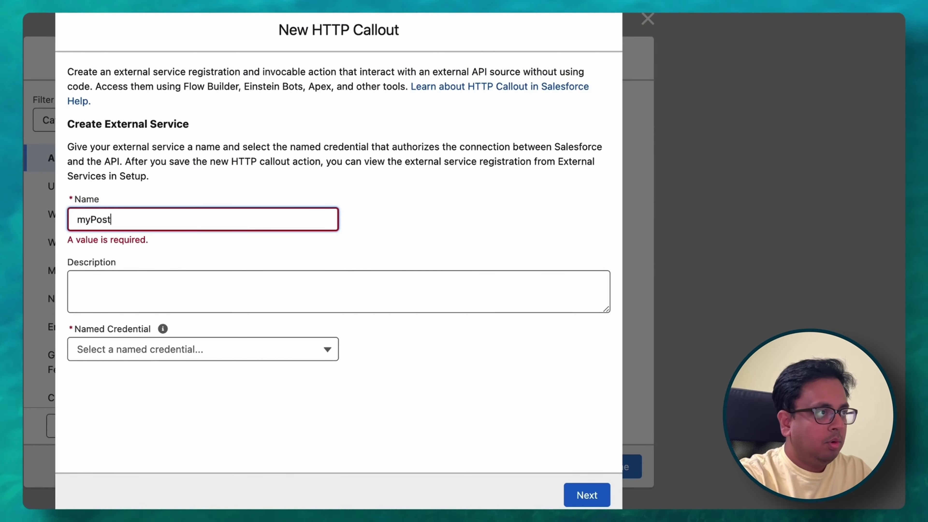
type("CallExternalService")
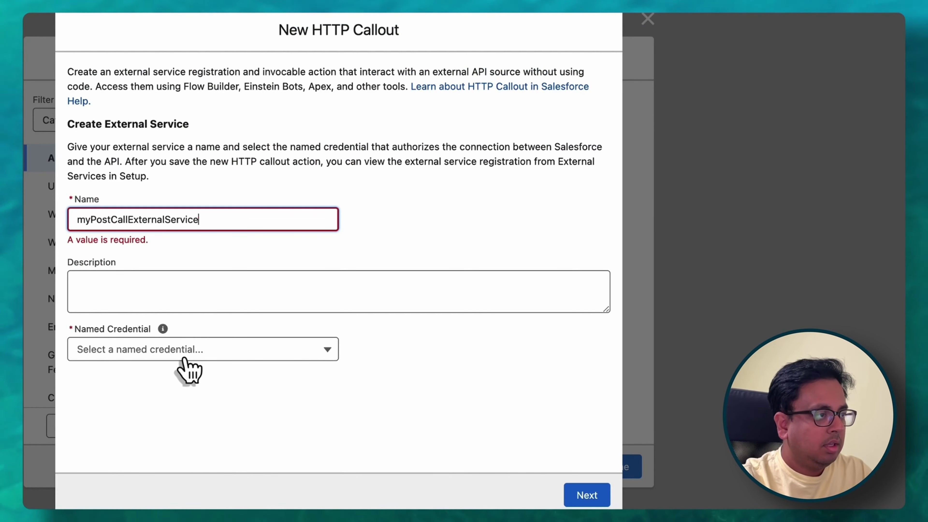
left_click(183, 357)
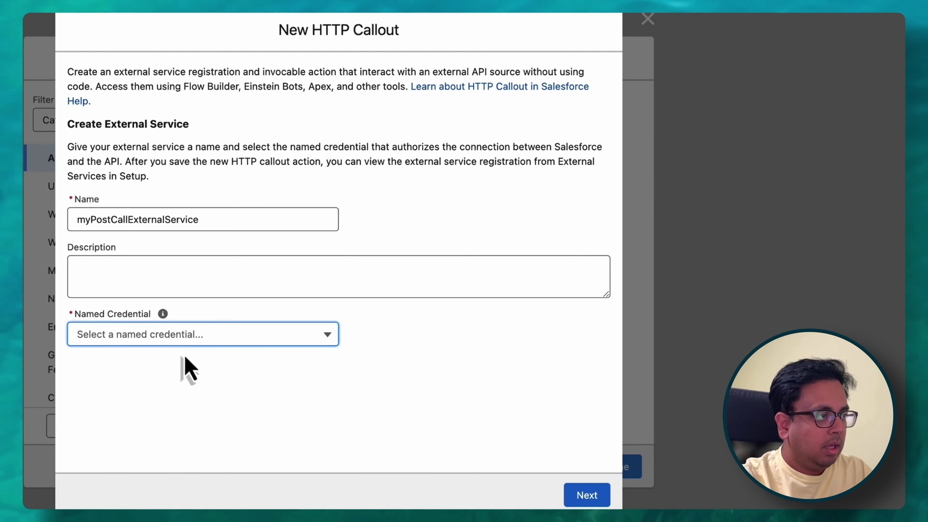
left_click(191, 336)
left_click(168, 398)
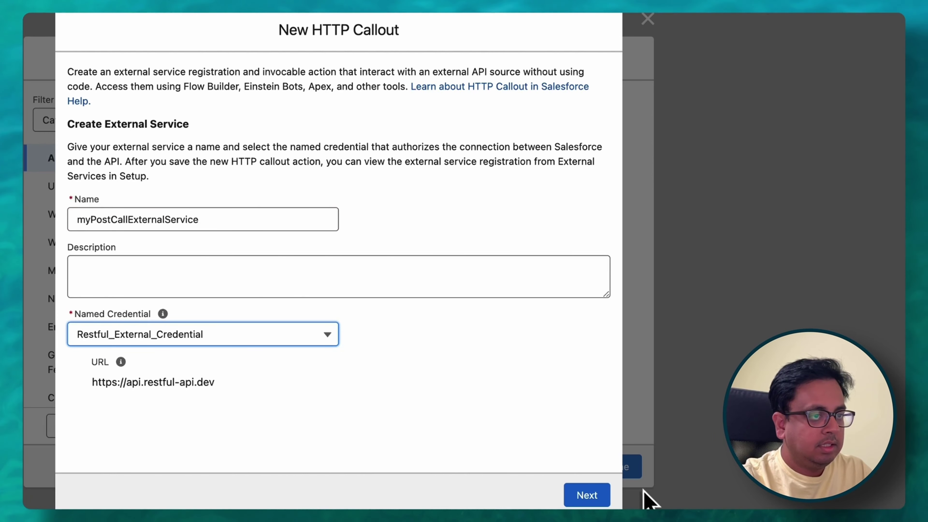
left_click(586, 495)
Step: Label the invocable action myPostCallInvocableAction and set its method to POST
left_click(176, 170)
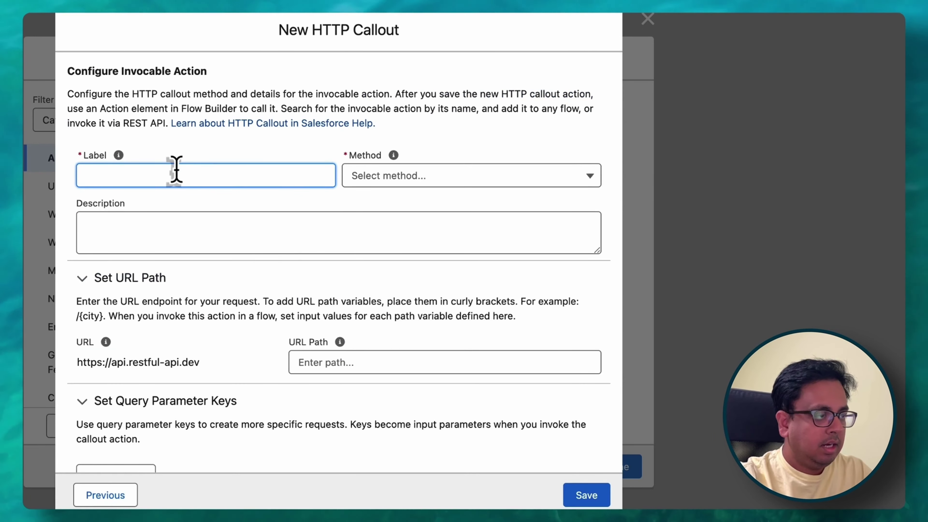
type("myPost")
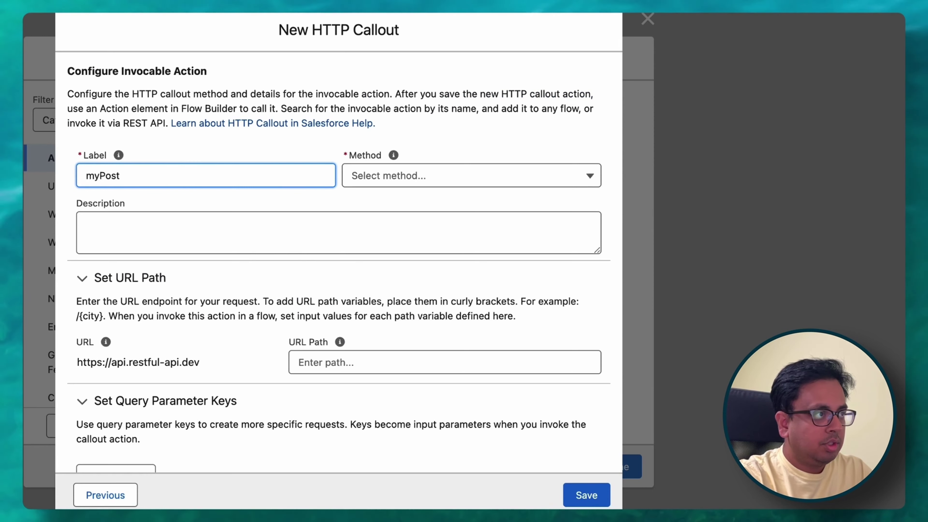
type("CallInv")
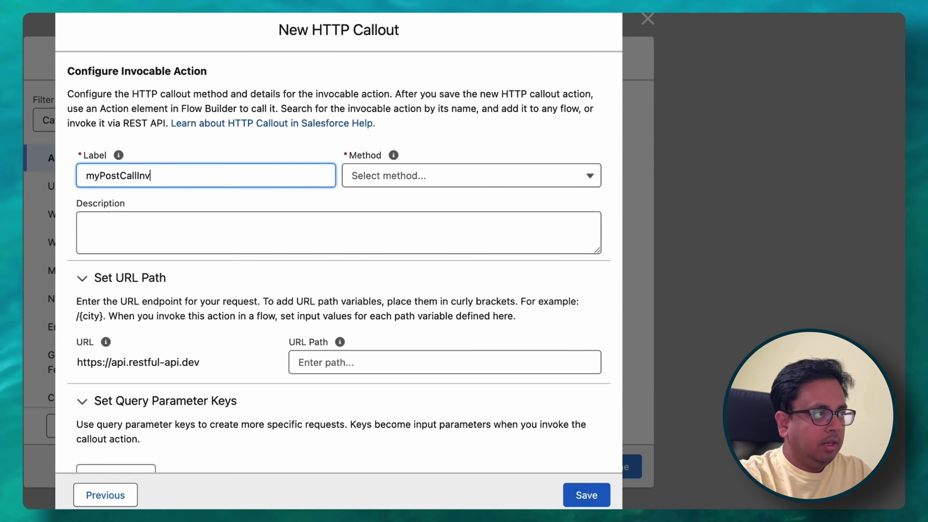
type("ocableAc")
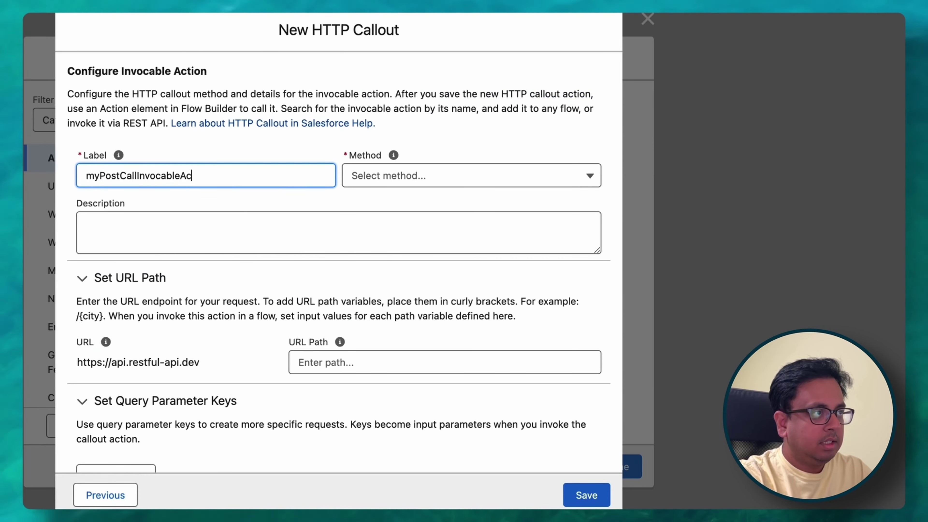
type("tion")
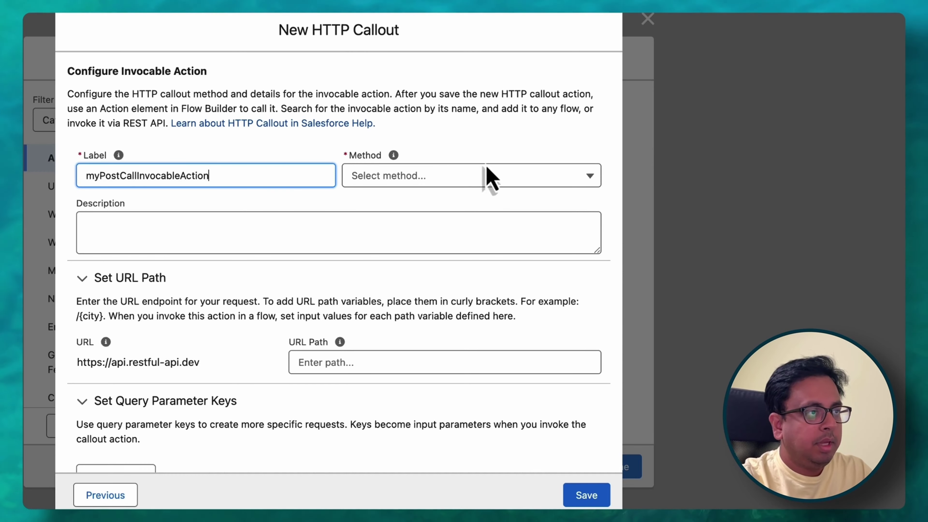
left_click(486, 176)
left_click(444, 234)
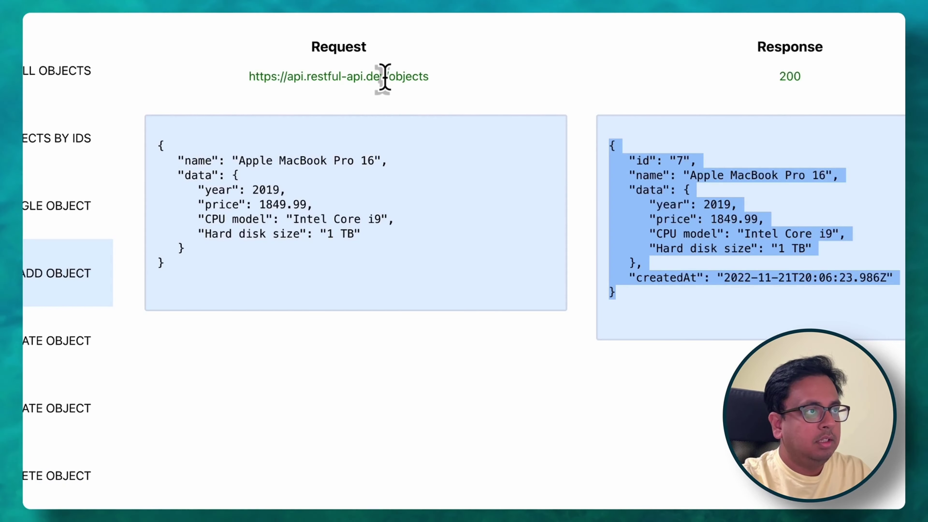
Step: Copy /objects from the Add Object request URL in the API documentation into the callout's URL path
left_click_drag(384, 77, 430, 79)
key("super+c")
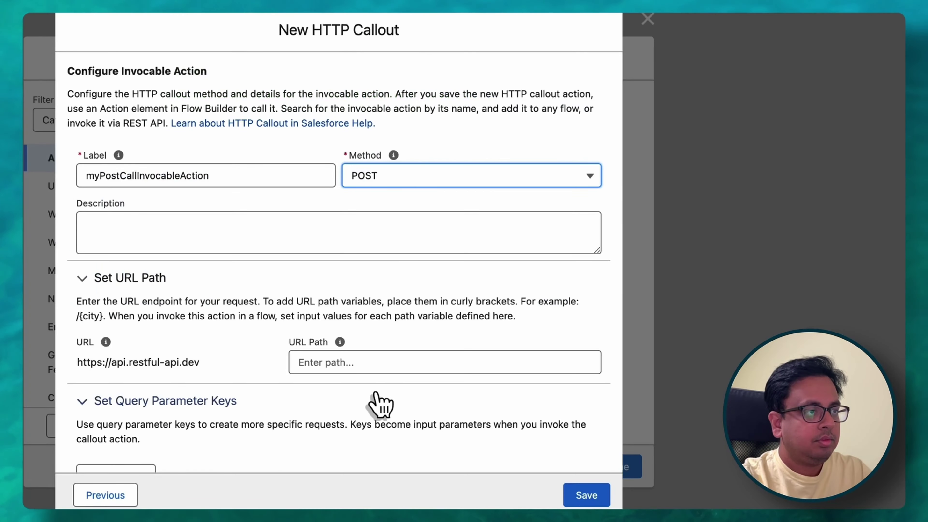
left_click(372, 357)
key("super+v")
Step: Provide the Add Object request JSON from the API documentation as the callout's sample request, then review and accept its data structure
scroll(387, 366, "down", 5)
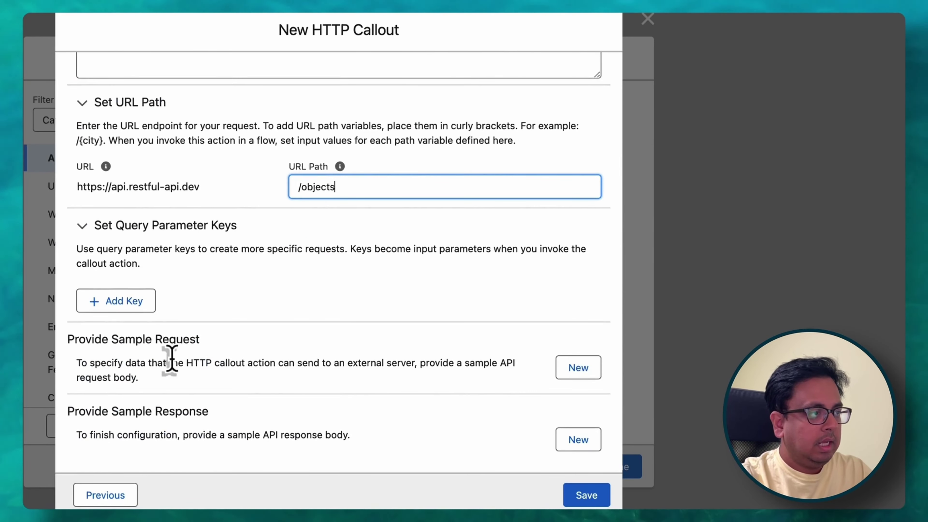
left_click(585, 370)
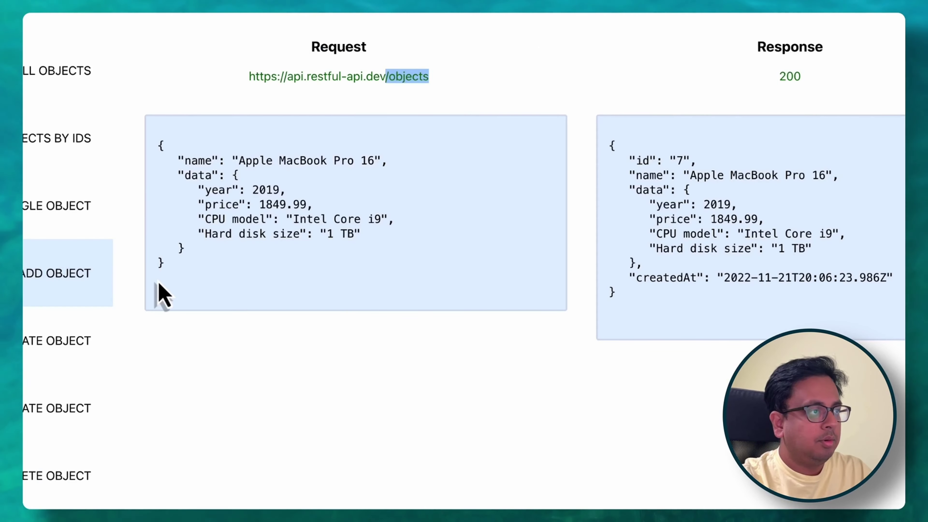
left_click_drag(161, 290, 161, 165)
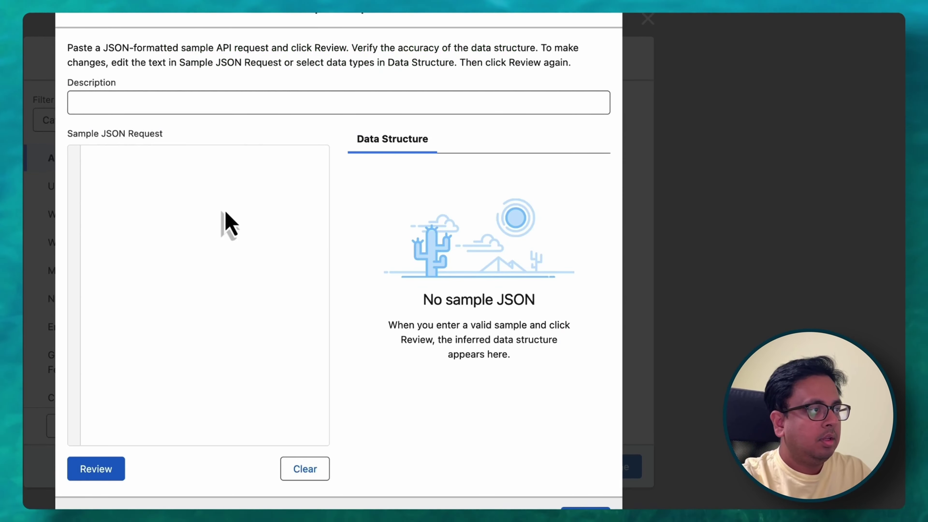
type("{    \"name\": \"Apple MacBook Pro 16\",    \"data\": {       \"year\": 2019,       \"price\": 1849.99,       \"CPU model\": \"Intel Core i9\",       \"Hard disk size\": \"1 TB\"    } }")
left_click(96, 468)
left_click(586, 504)
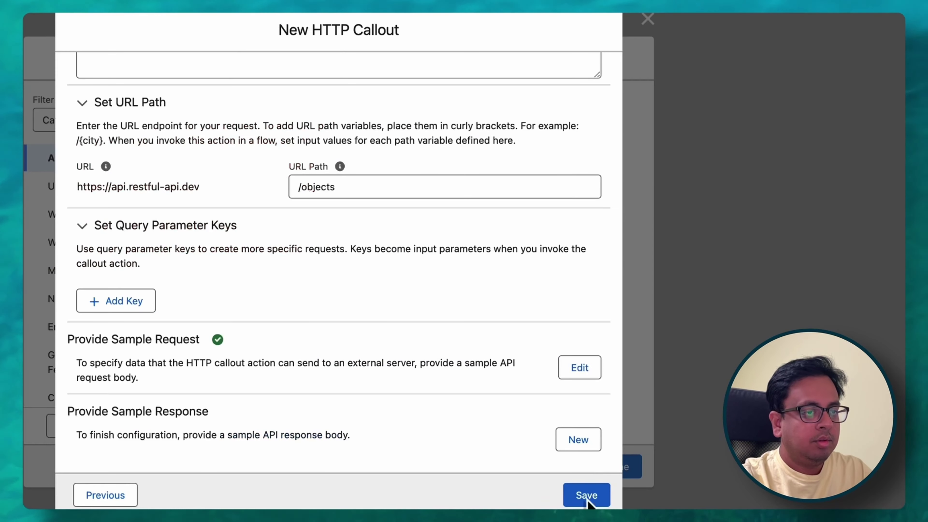
Step: Provide the Add Object response JSON from the API documentation as the reviewed sample response, and save the HTTP callout
left_click(581, 439)
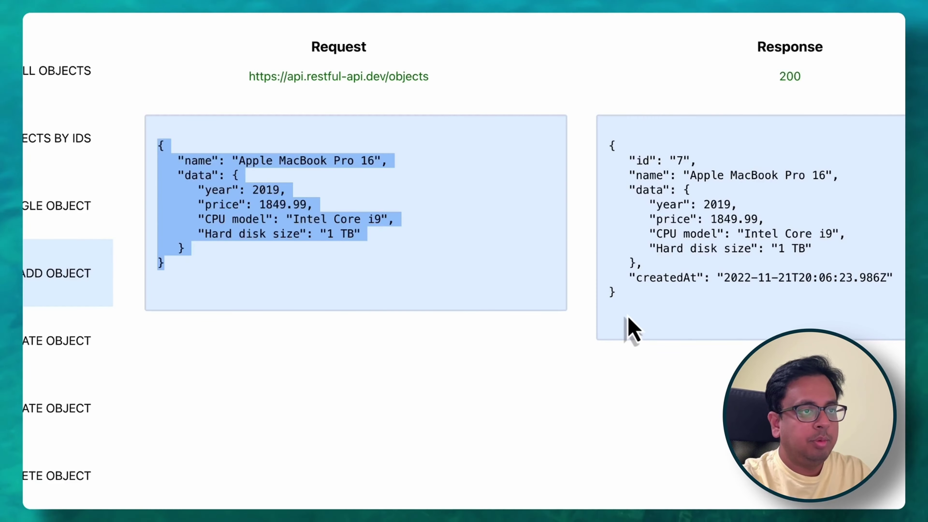
left_click_drag(630, 325, 607, 144)
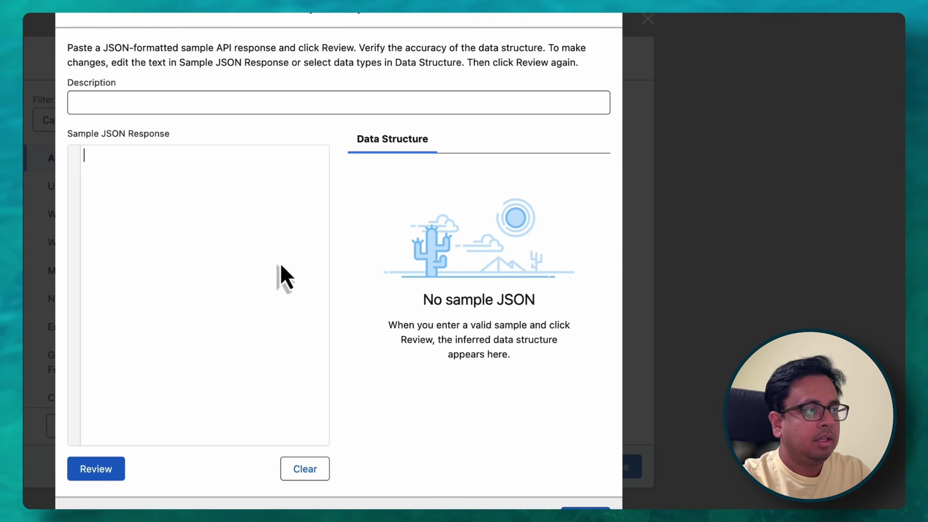
type("{   \"id\": \"7\",   \"name\": \"Apple MacBook Pro 16\",   \"data\": {     \"year\": 2019,     \"price\": 1849.99,     \"CPU model\": \"Intel Core i9\",     \"Hard disk size\": \"1 TB\"   },   \"createdAt\": \"2022-11-21T20:06:23.986Z\" }")
left_click(110, 470)
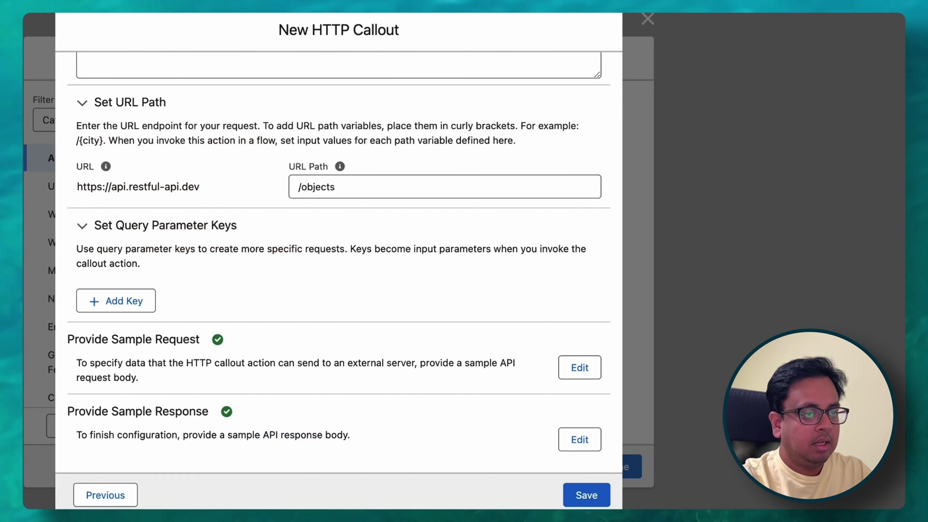
left_click(596, 504)
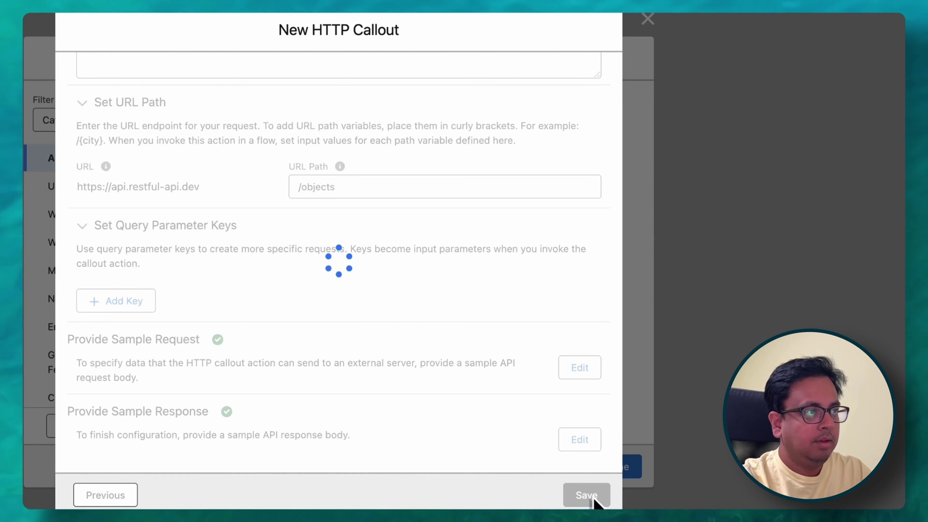
Step: Label the POST callout action myDoPostCall, with myDoPostCall as its API name
scroll(435, 216, "down", 2)
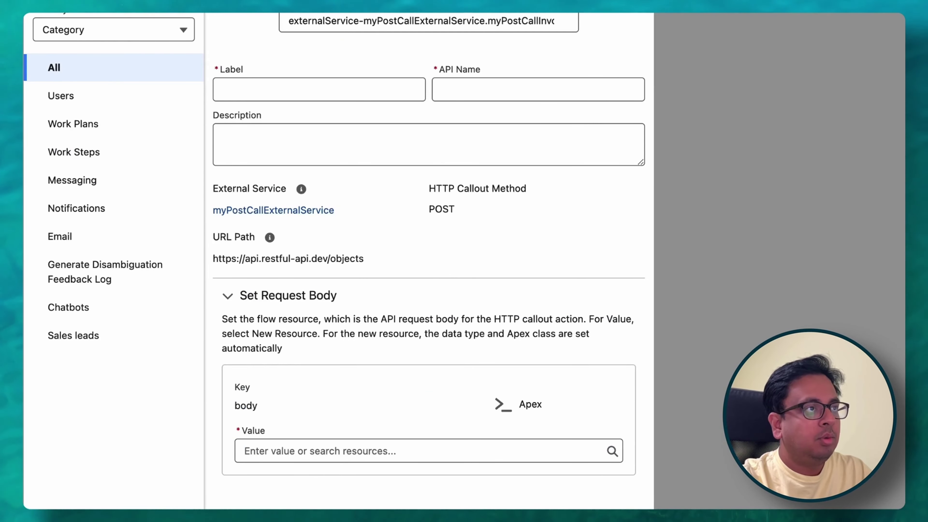
left_click(334, 91)
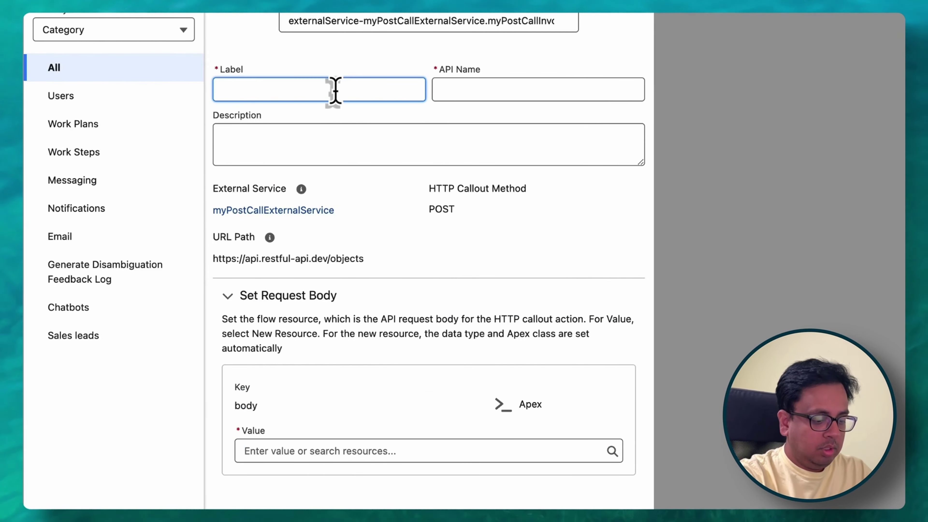
type("myDoPo")
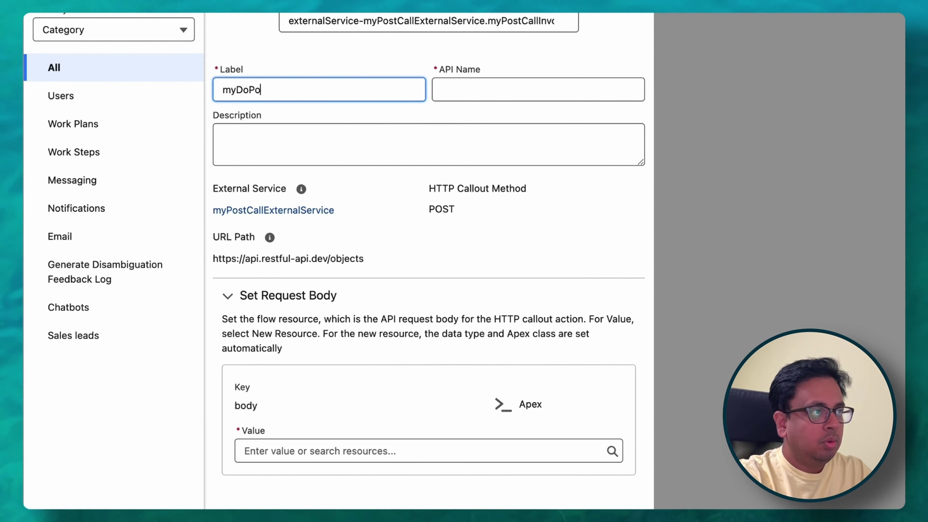
type("stCall")
key("Tab")
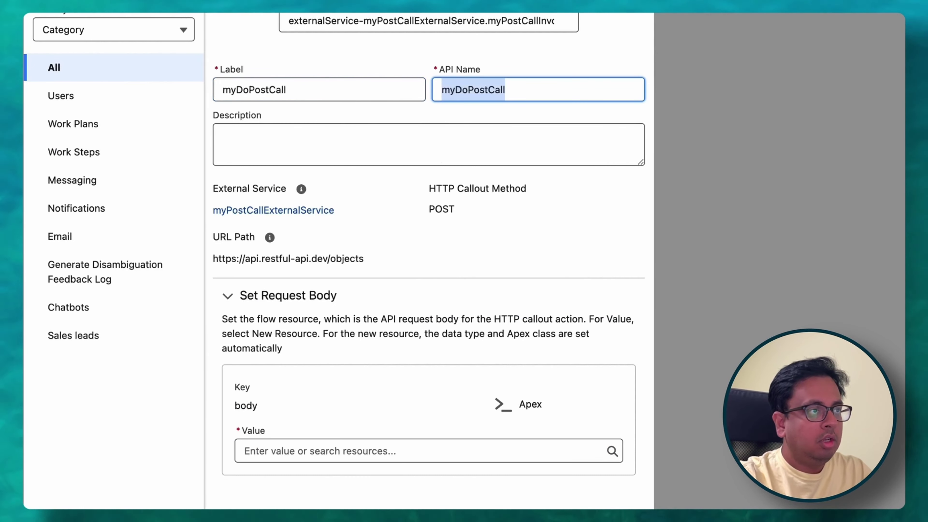
Step: Create a new Apex-defined resource named myPostCallInput as the action's request body value, and finish the action
scroll(300, 415, "down", 1)
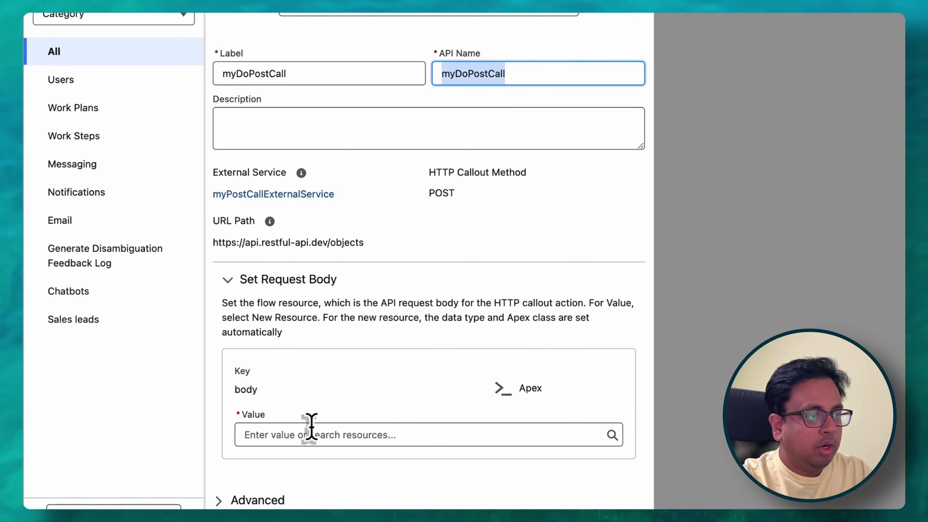
left_click(313, 435)
left_click(319, 241)
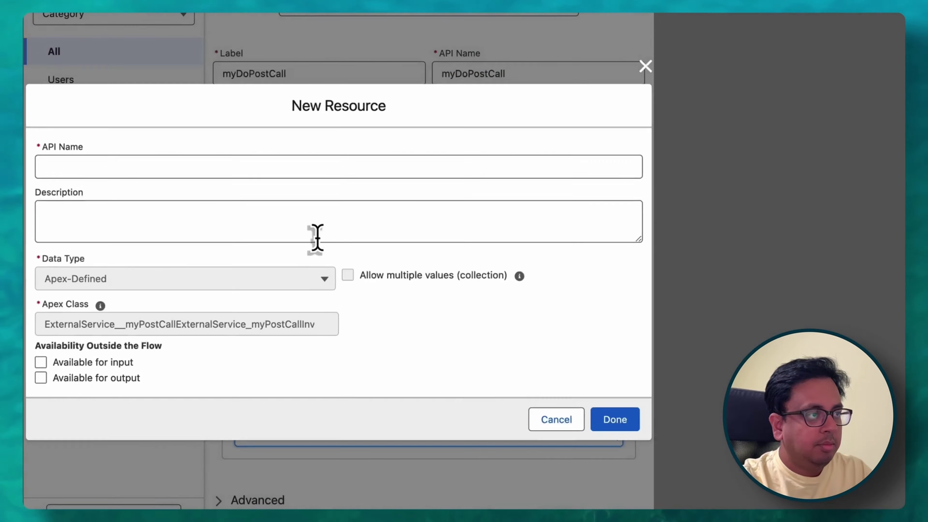
left_click(178, 168)
type("MyP")
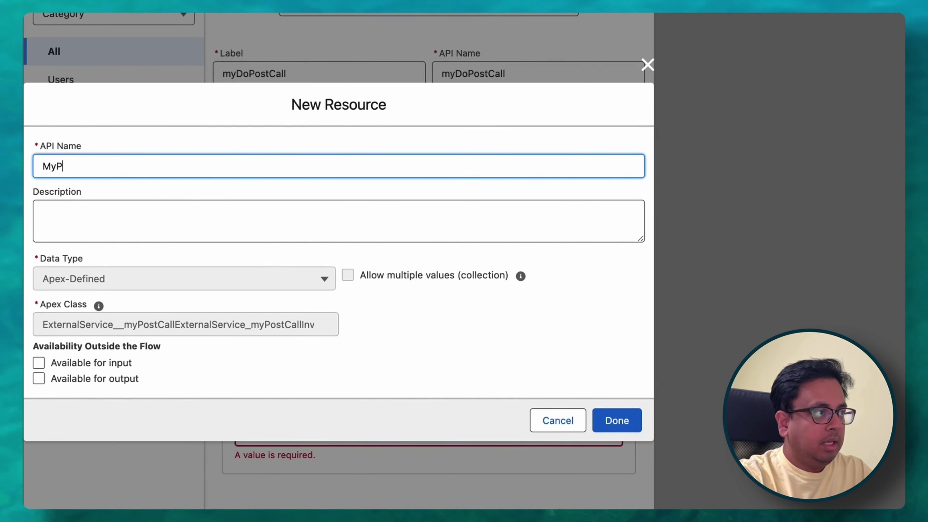
type(",y")
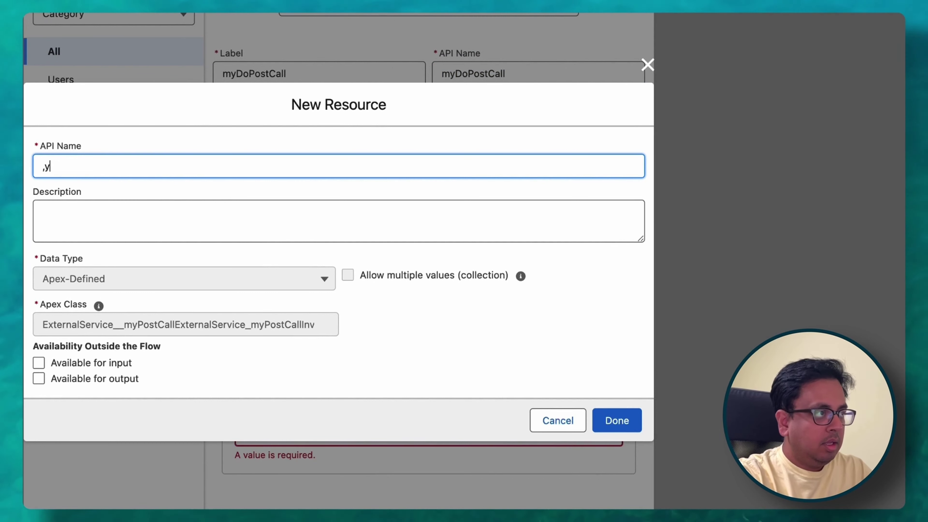
type("P")
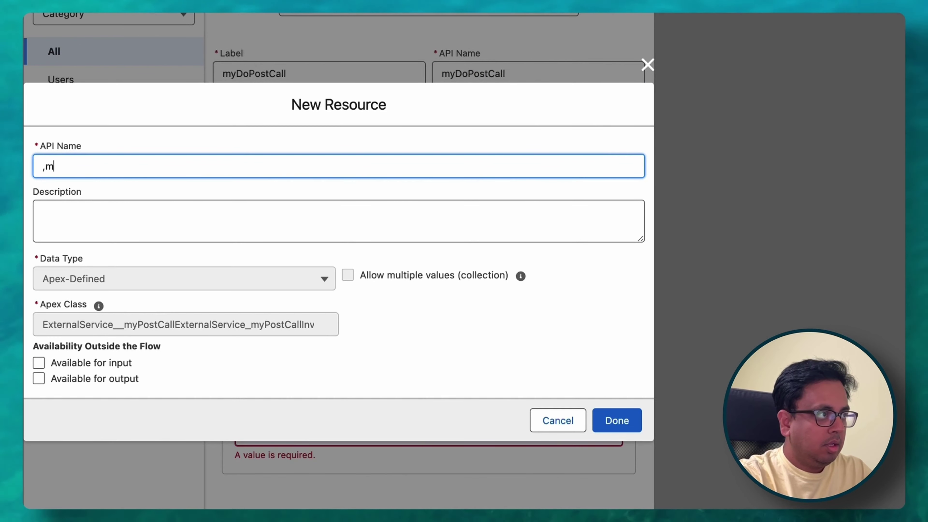
type("myPos")
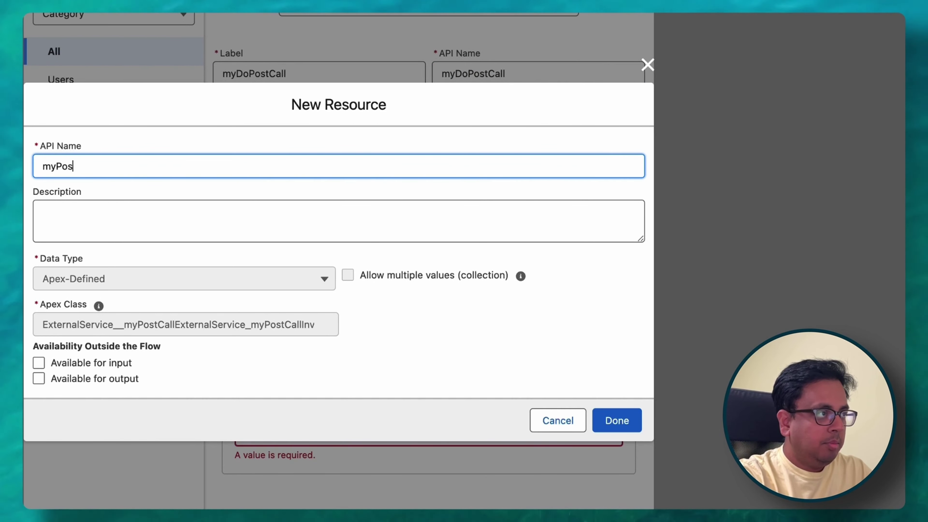
type("tCallInput")
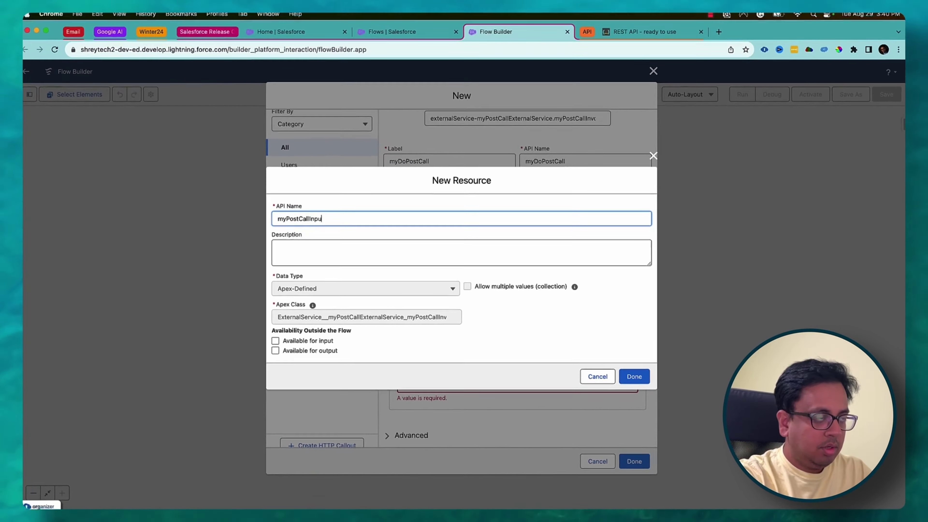
key("Tab")
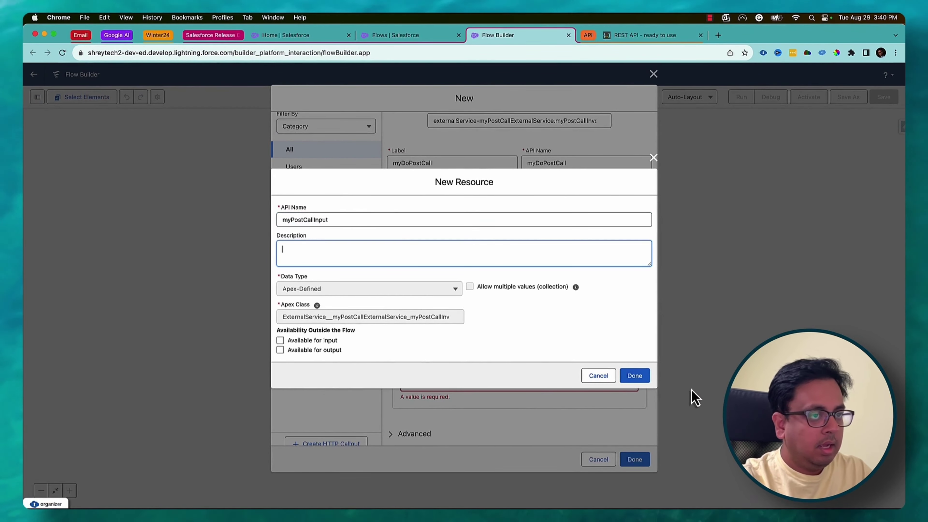
left_click(641, 379)
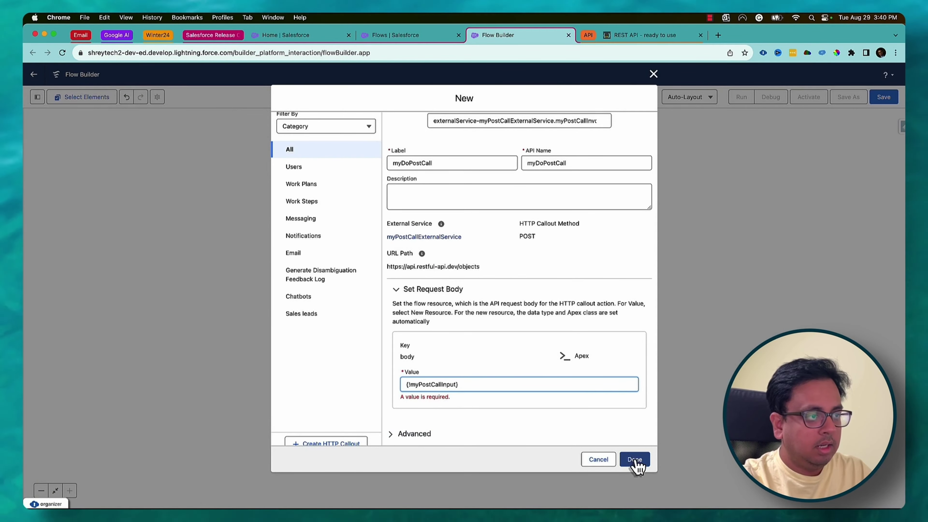
left_click(634, 460)
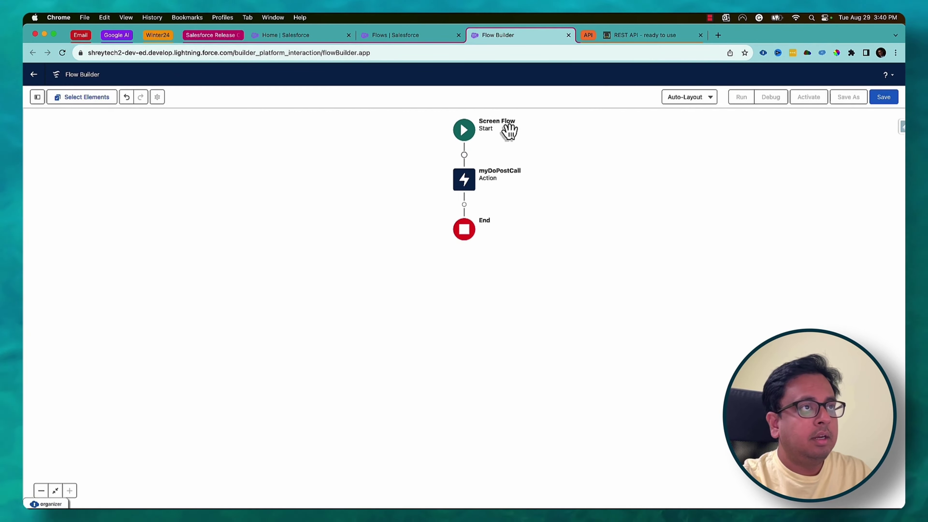
Step: Add an Assignment element labelled AssignPostCallValues between the flow's start and the myDoPostCall action
left_click(464, 154)
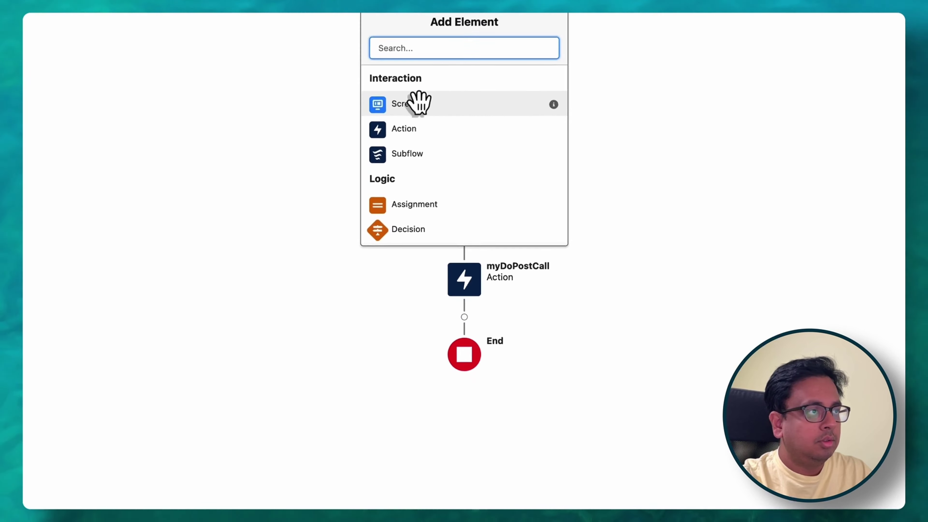
left_click(431, 205)
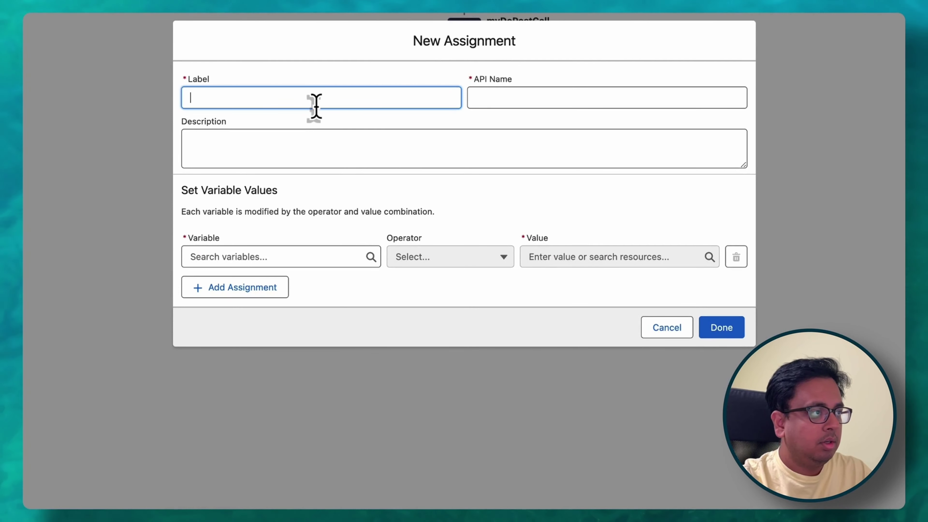
type("Cre")
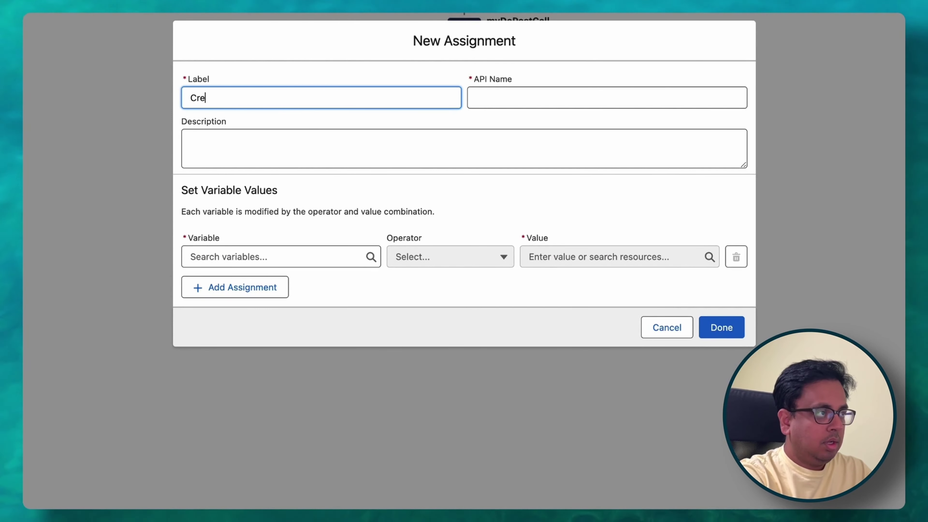
type("a")
key("BackSpace")
key("BackSpace")
key("BackSpace")
key("BackSpace")
type("Ass")
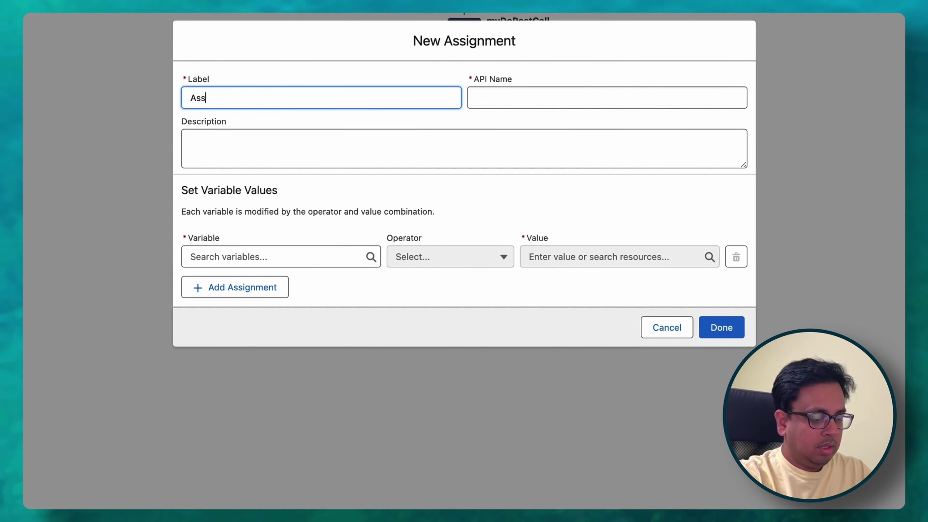
type("ignPostCall")
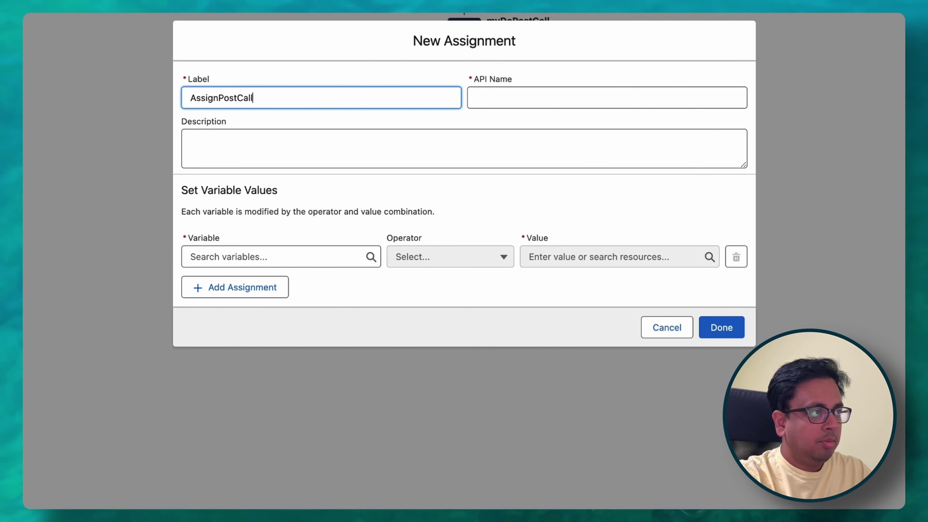
type("Values")
key("Tab")
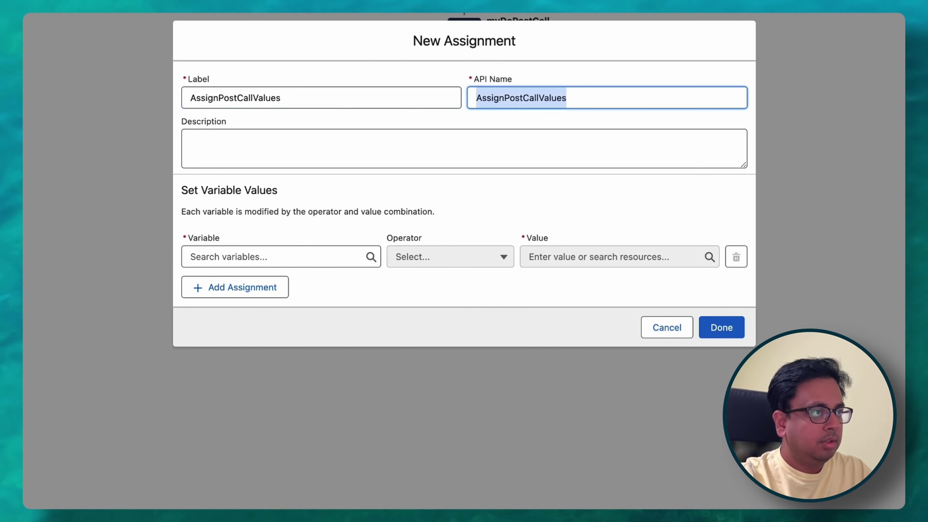
Step: Assign the sample request's name from the API documentation, Apple MacBook Pro 16, to myPostCallInput's name
left_click(291, 256)
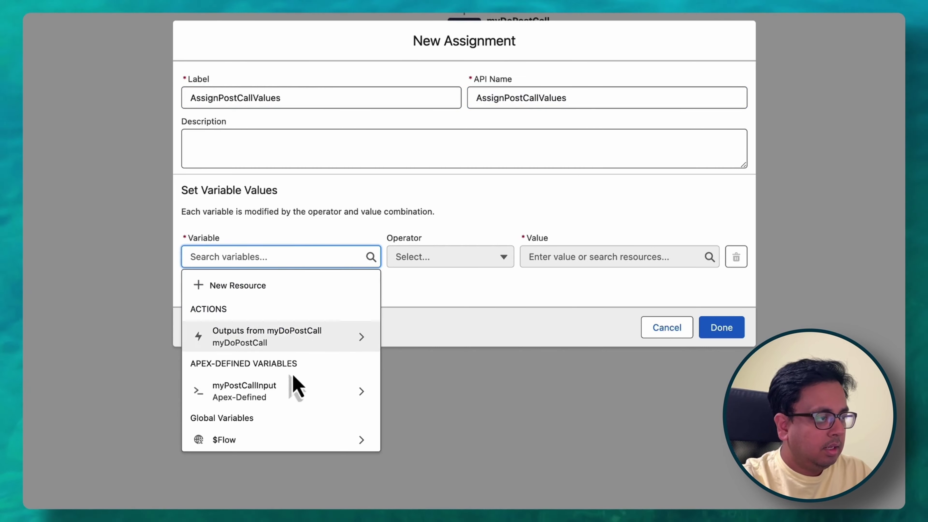
left_click(269, 406)
left_click(244, 333)
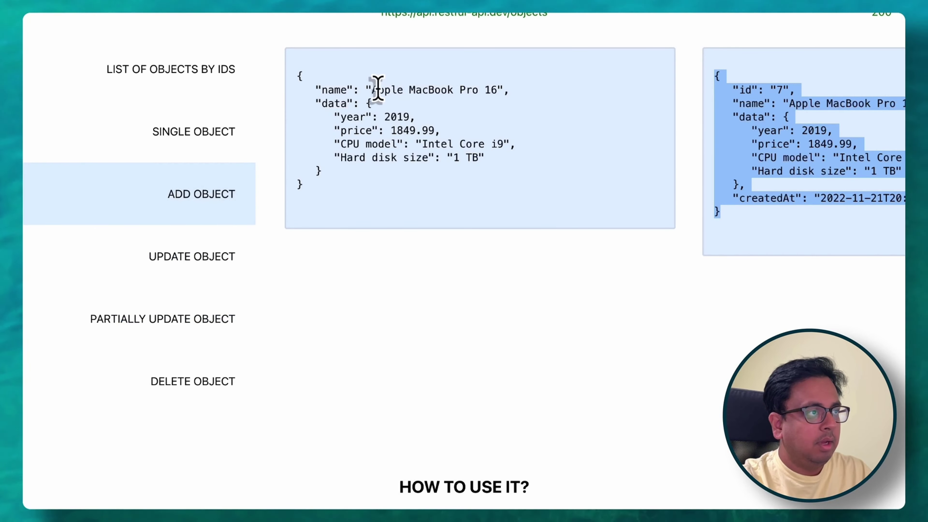
left_click_drag(372, 90, 498, 90)
key("super+c")
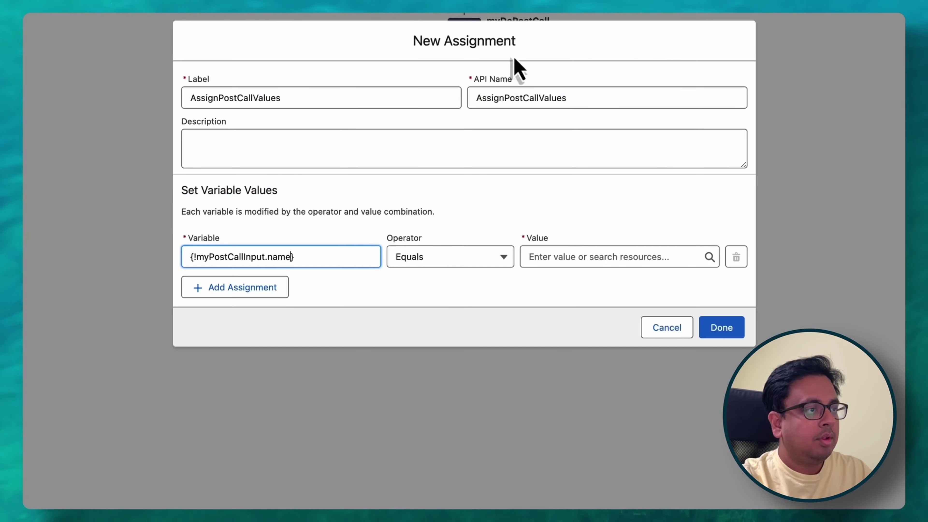
left_click(555, 257)
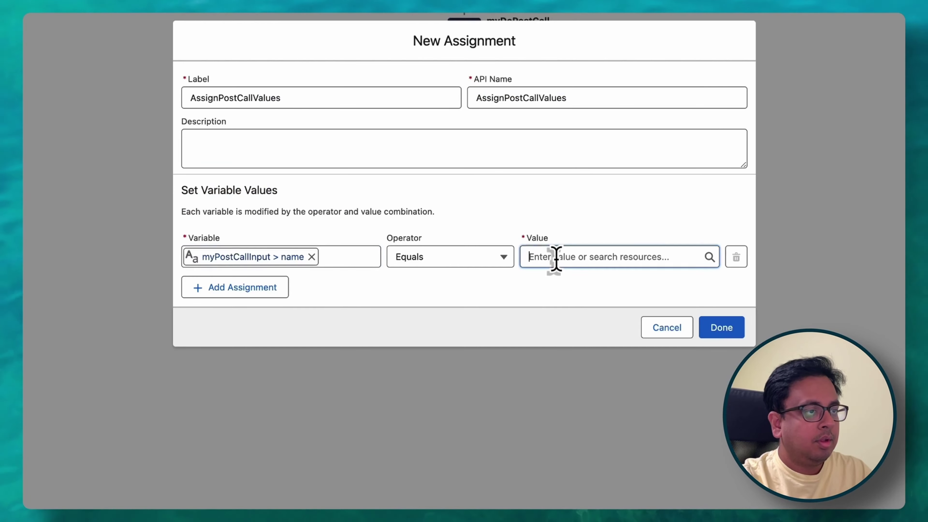
key("super+v")
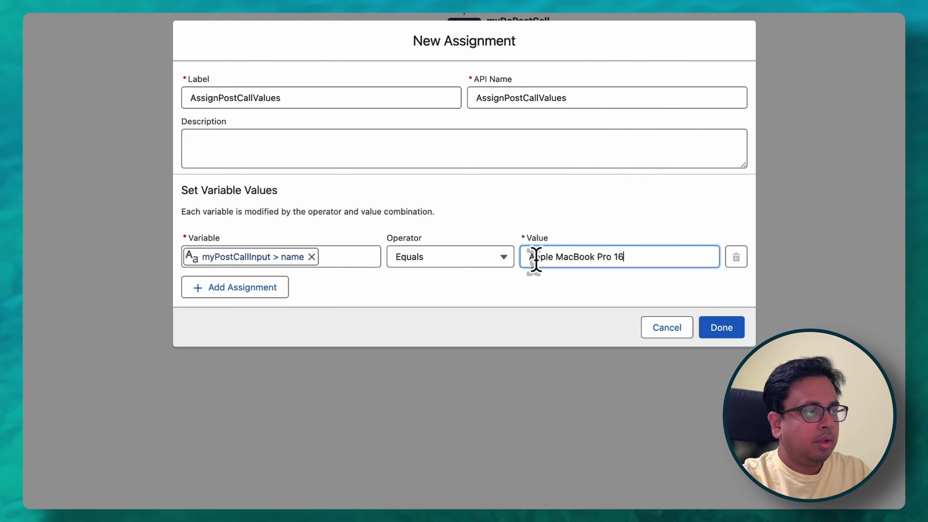
Step: Add an assignment setting the CPU model in myPostCallInput's data to Intel Core i9, copied from the API documentation
left_click(272, 289)
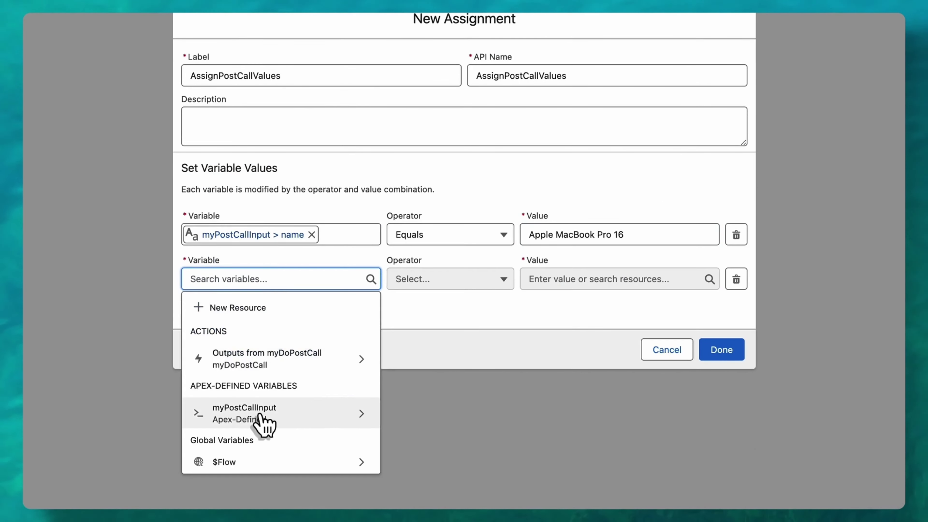
left_click(264, 353)
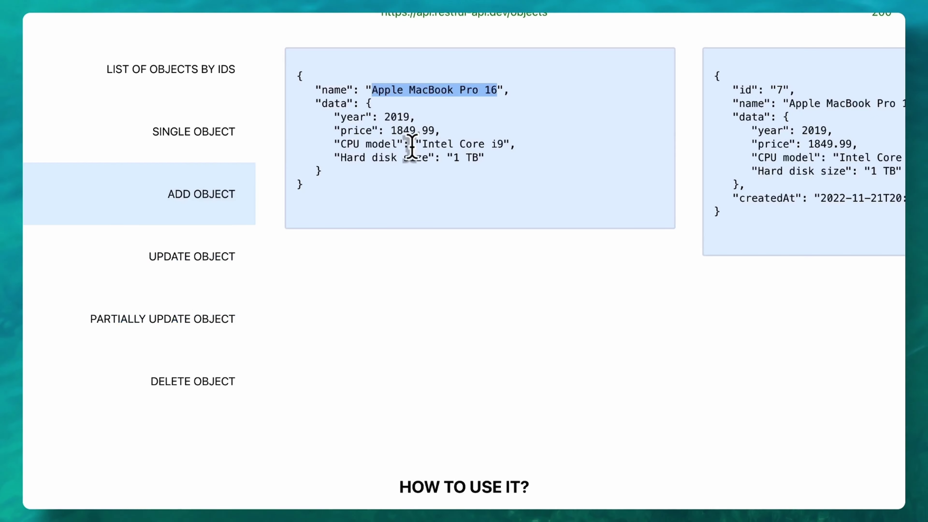
left_click_drag(423, 143, 504, 144)
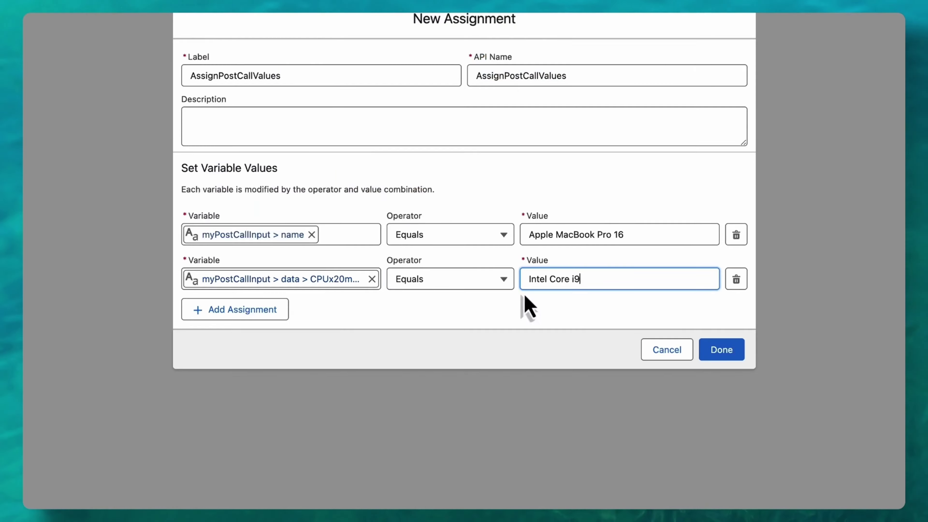
Step: Add an assignment setting the hard disk size in myPostCallInput's data to 1 TB
left_click(234, 309)
left_click(279, 301)
left_click(234, 429)
left_click(300, 366)
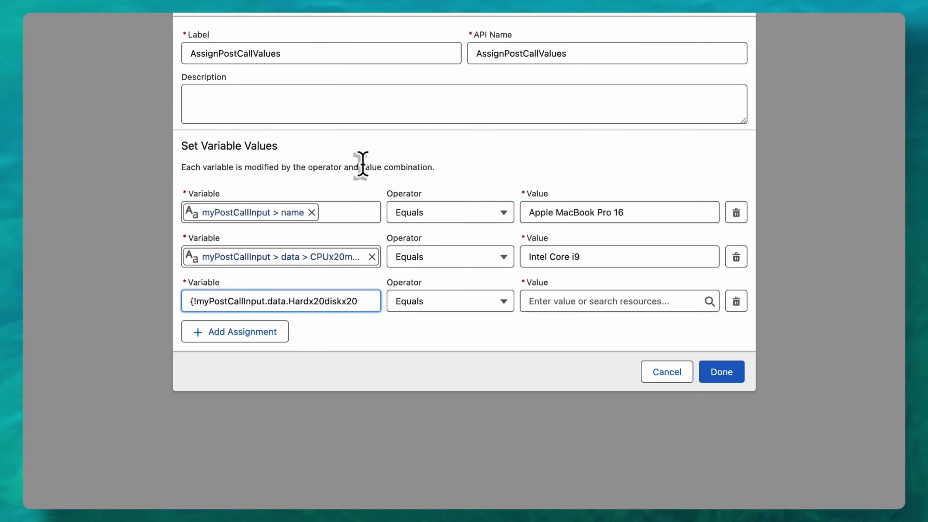
Step: Add an assignment setting the price in myPostCallInput's data to the documentation's 1849.99
left_click(232, 324)
left_click(245, 456)
left_click(234, 355)
left_click(234, 413)
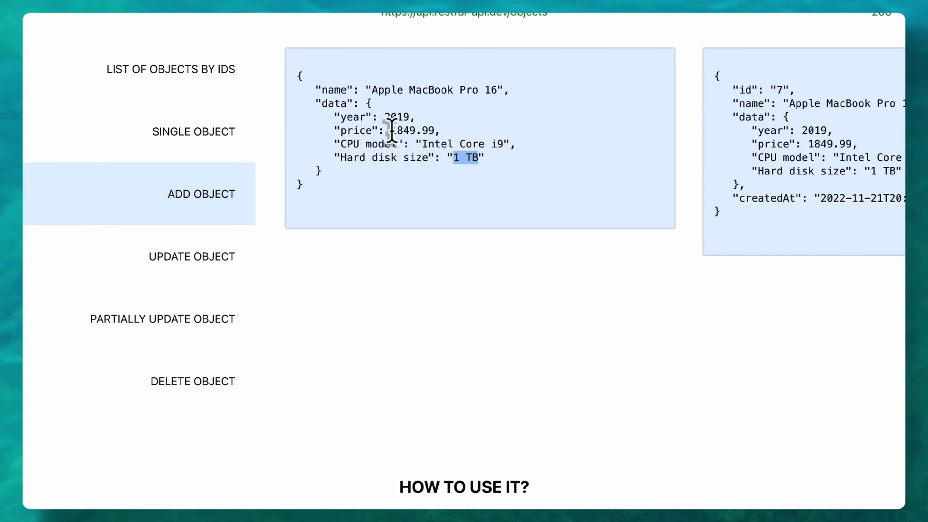
left_click_drag(391, 131, 432, 130)
left_click_drag(432, 131, 435, 130)
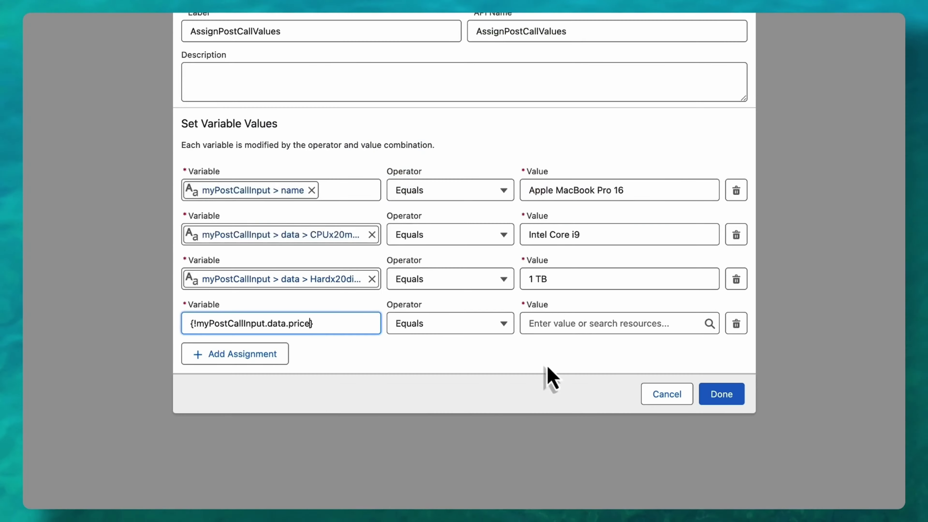
left_click(621, 323)
type("1849.99")
Step: Add an assignment setting the year in myPostCallInput's data to 2019, and finish the Assignment element
left_click(234, 354)
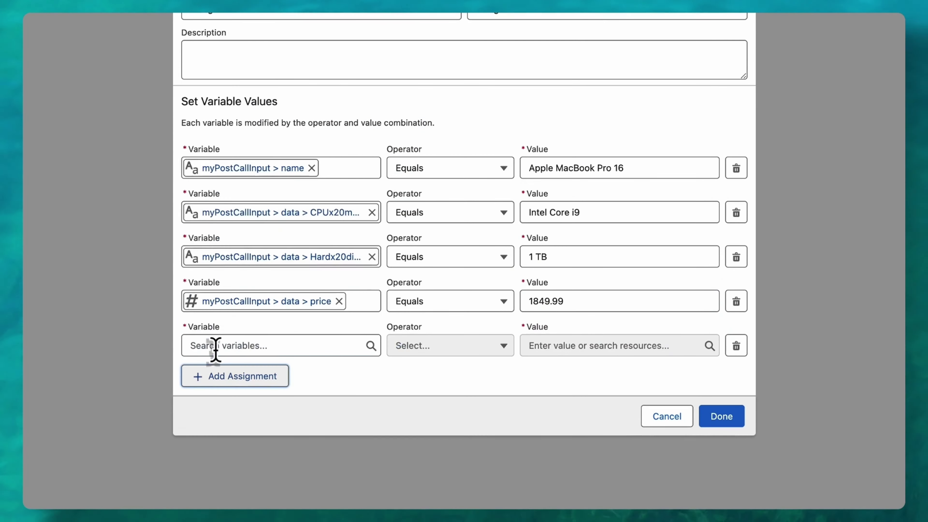
left_click(249, 346)
left_click(311, 378)
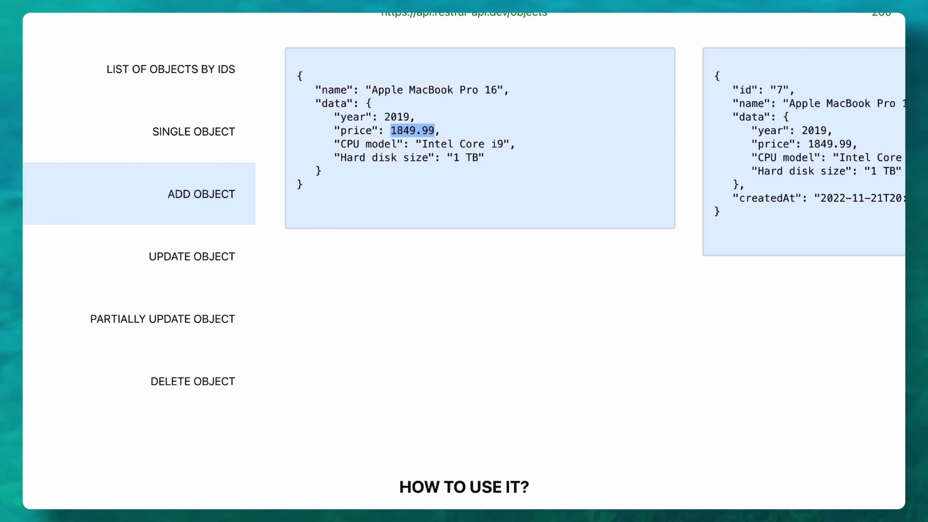
left_click_drag(384, 117, 409, 117)
left_click(621, 338)
type("2019")
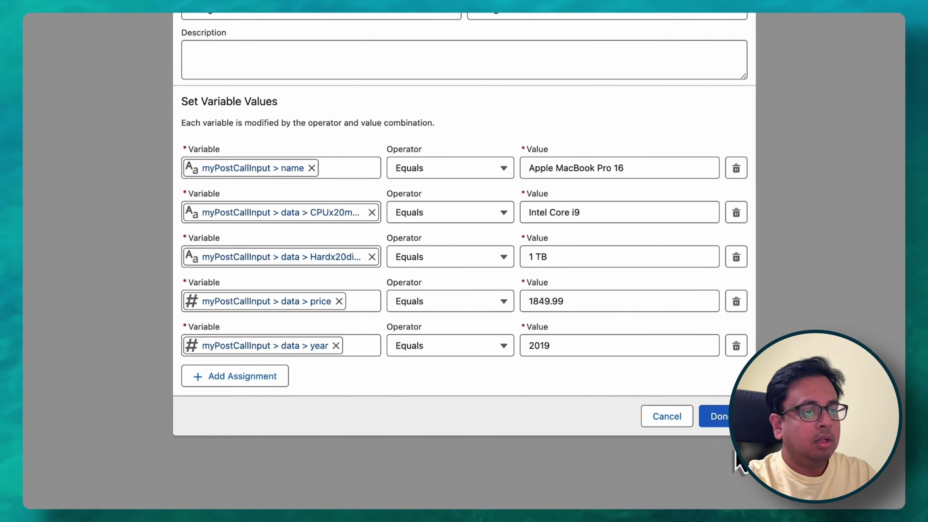
left_click(720, 422)
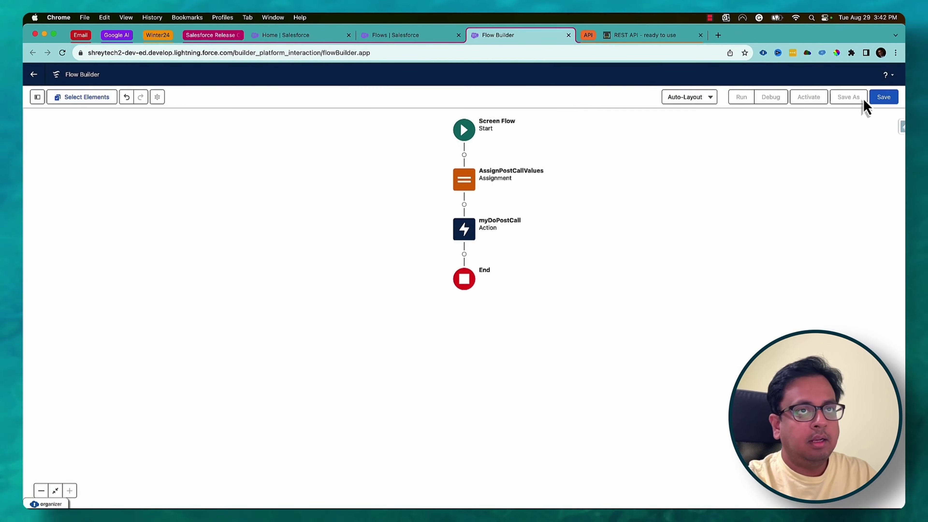
Step: Save the flow with the label and API name AdvancedHttpCallout, and activate it
left_click(885, 101)
left_click(346, 254)
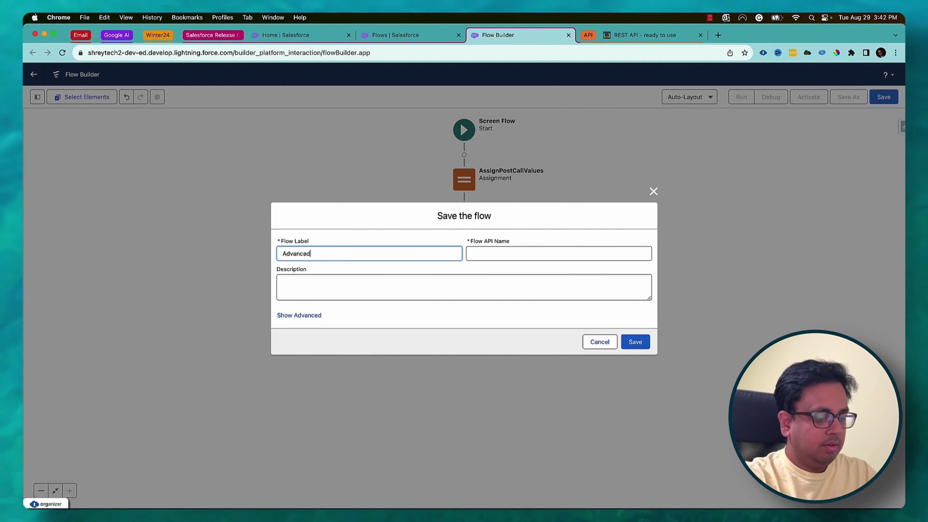
type("AdvancedHttpCallout")
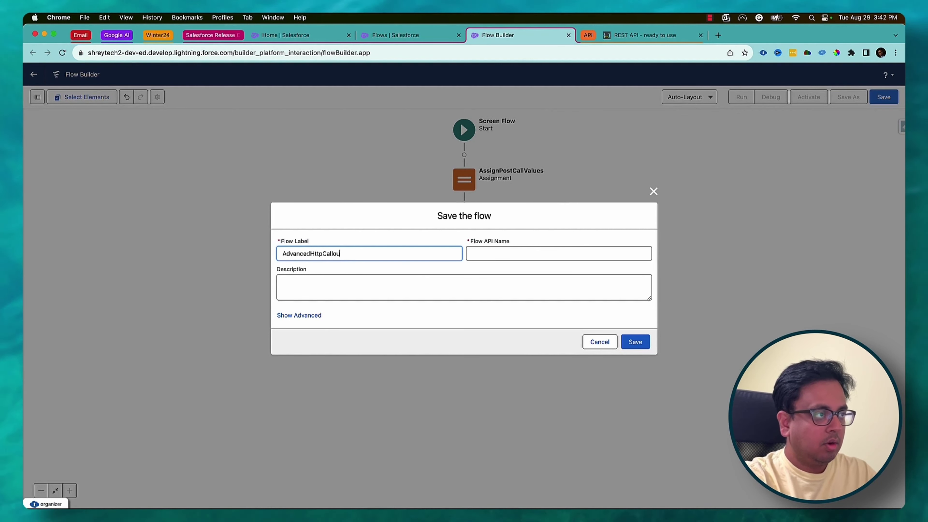
key("Tab")
left_click(636, 344)
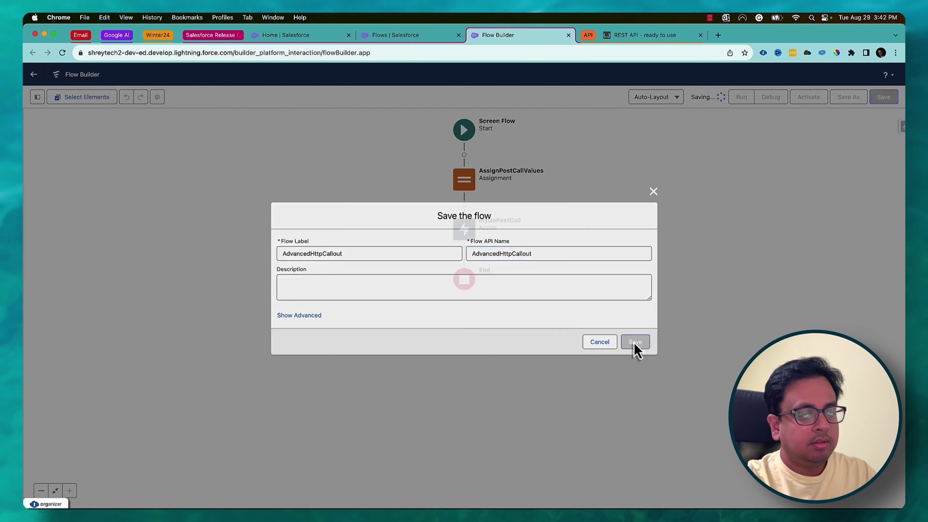
left_click(818, 98)
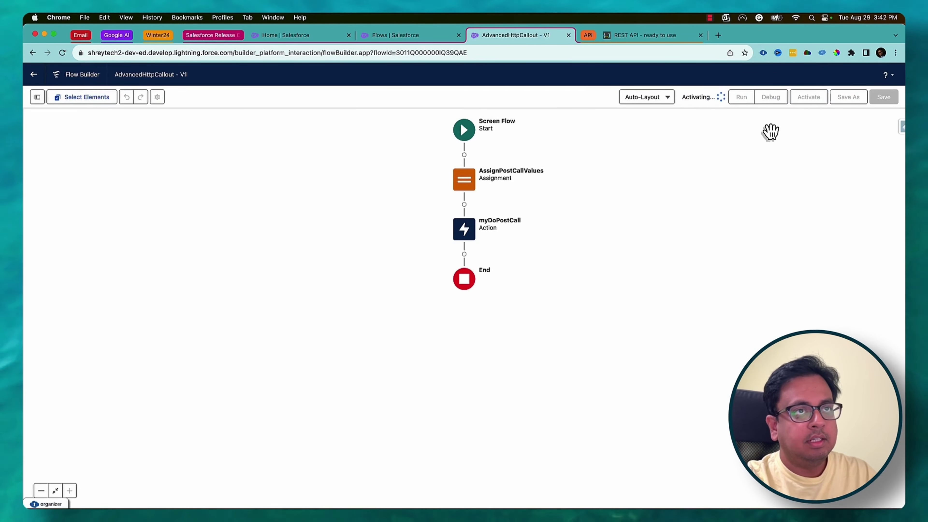
Step: Debug the flow with the default options and highlight the returned object's id in the myDoPostCall output
left_click(770, 98)
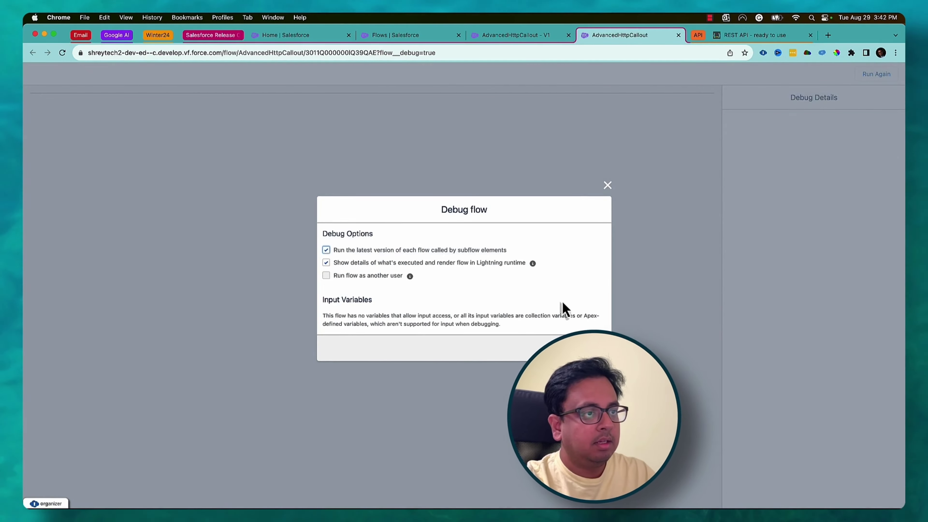
left_click(589, 349)
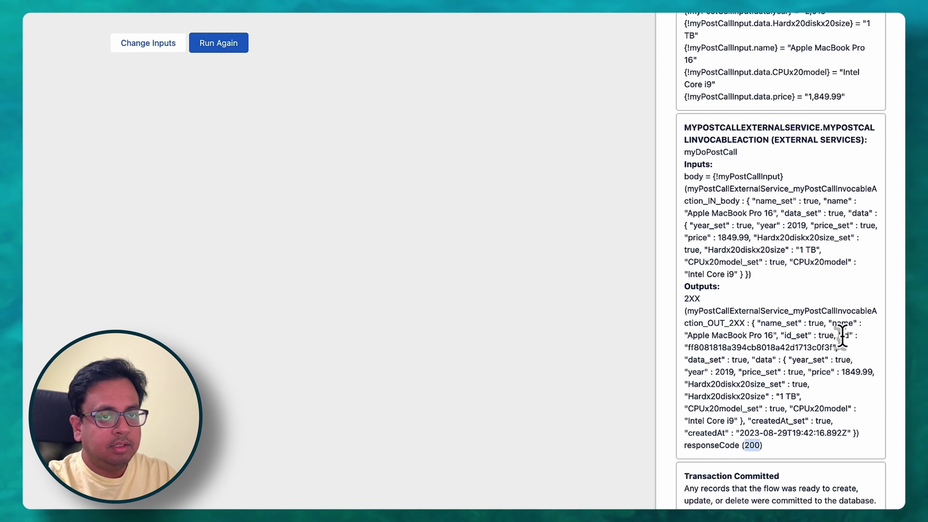
left_click_drag(686, 347, 833, 348)
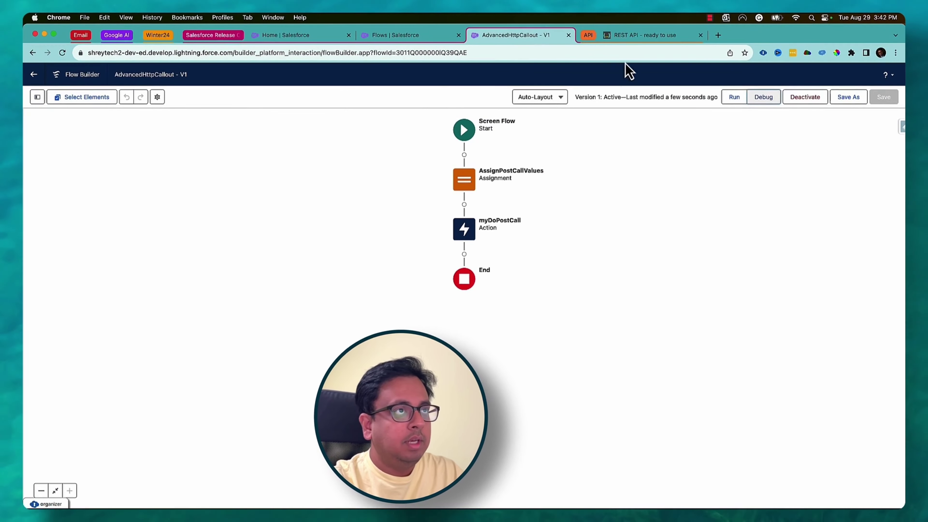
Step: Look up the PUT Update Object request and response in the restful-api.dev documentation, and return to the flow
left_click(631, 37)
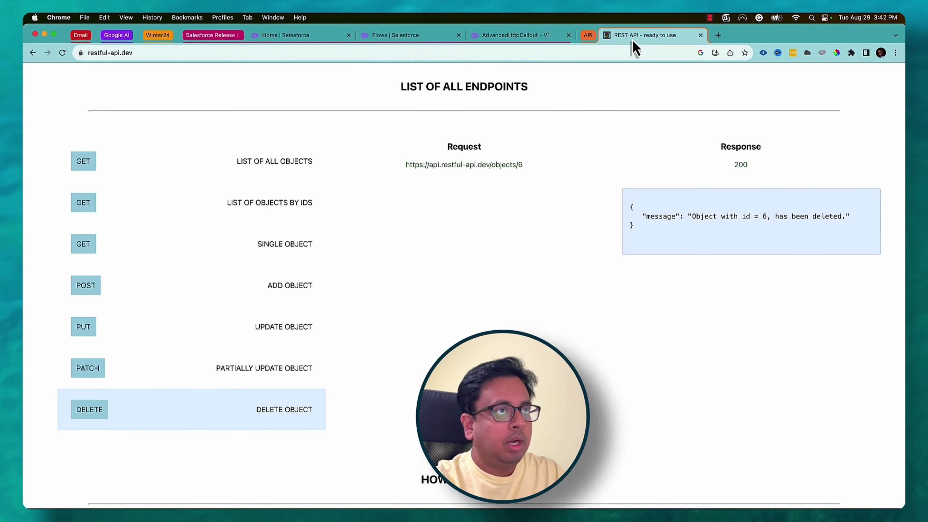
left_click(132, 334)
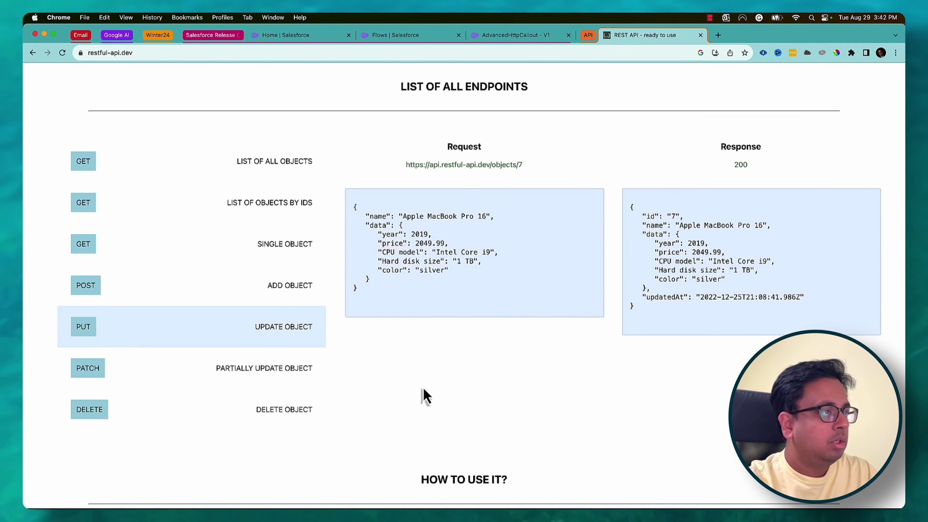
left_click(519, 37)
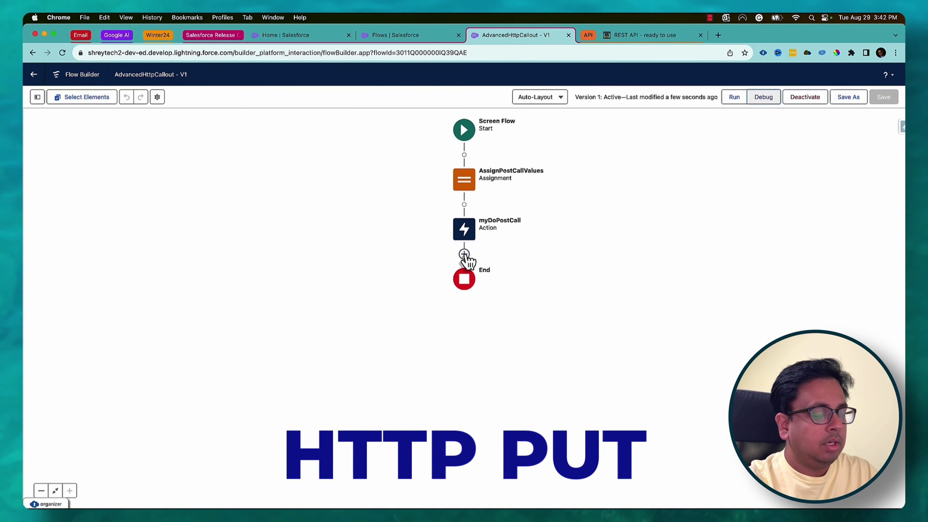
Step: Add an HTTP callout action after myDoPostCall, with external service myPutExternalService and named credential Restful_External_Credential
left_click(464, 254)
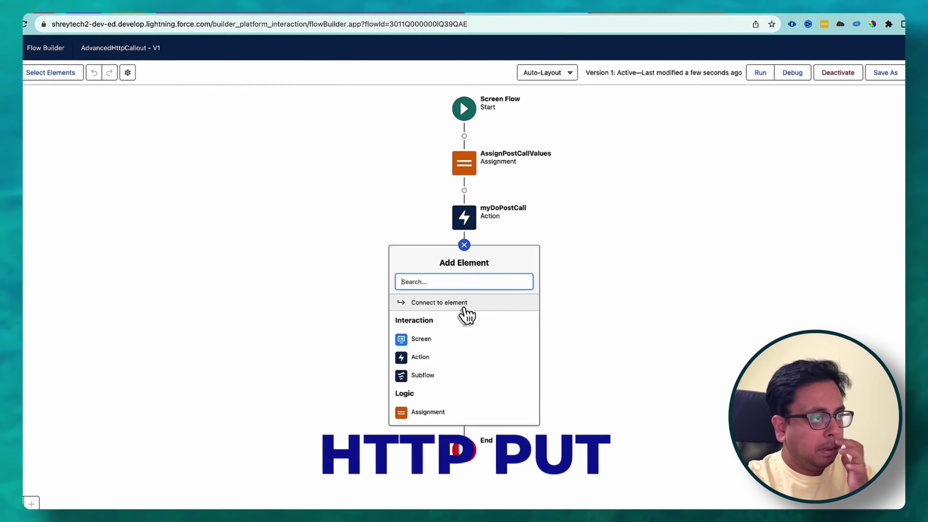
left_click(421, 357)
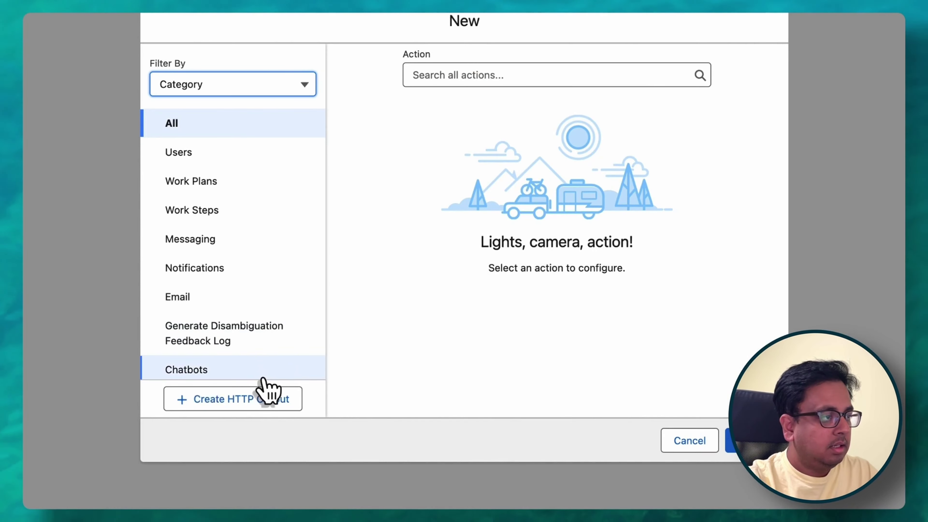
left_click(265, 401)
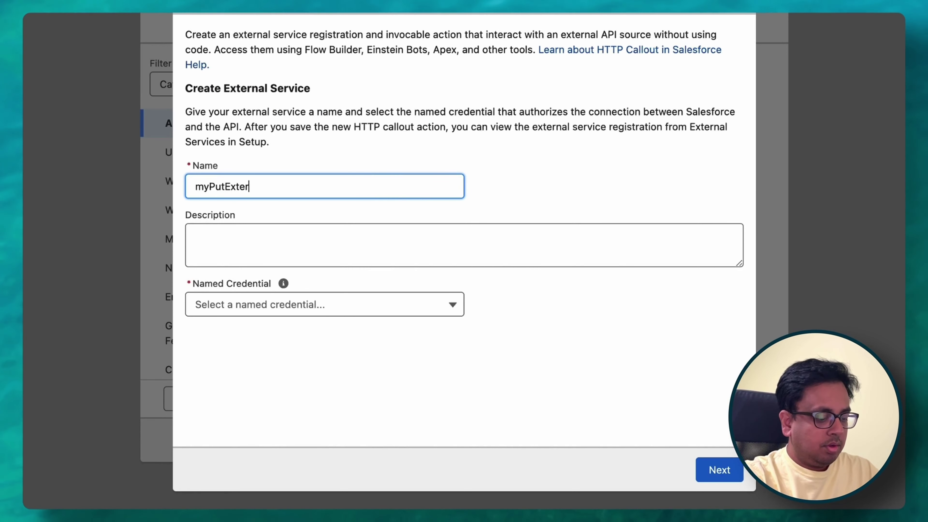
type("Service")
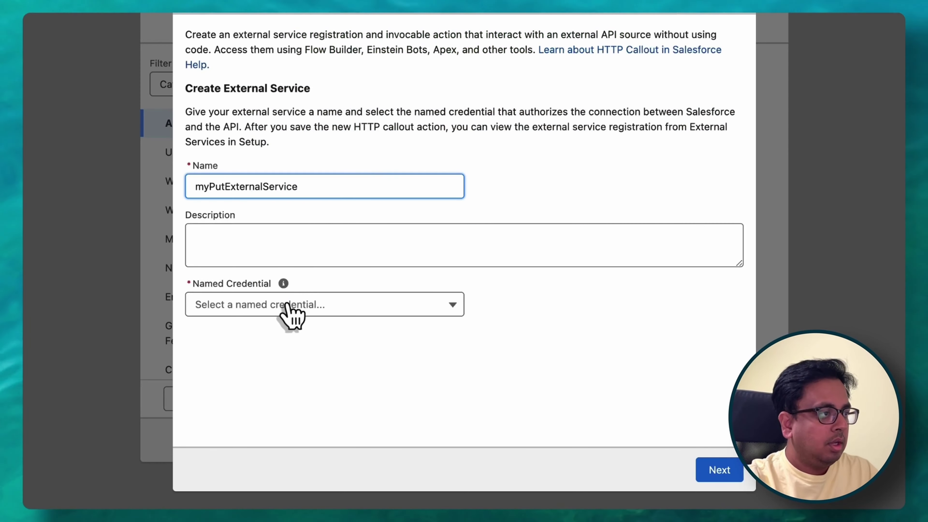
left_click(291, 315)
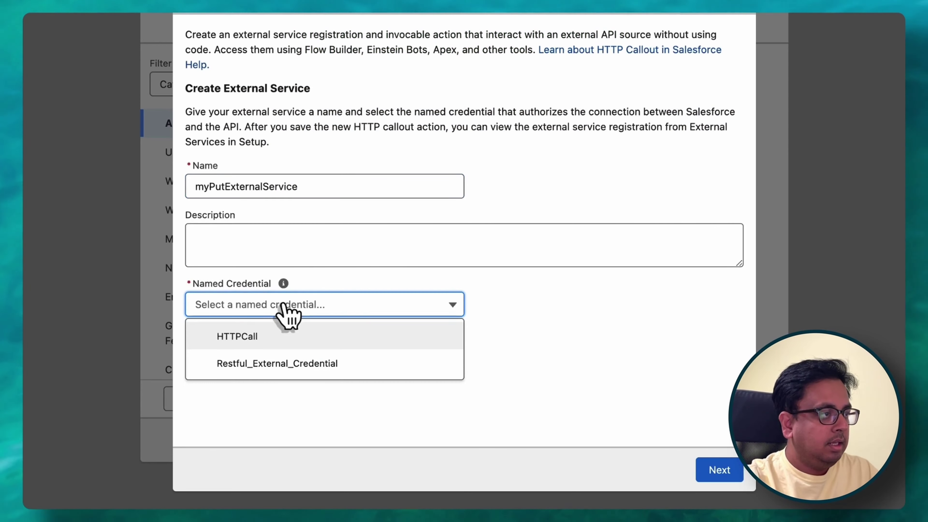
left_click(266, 361)
left_click(717, 473)
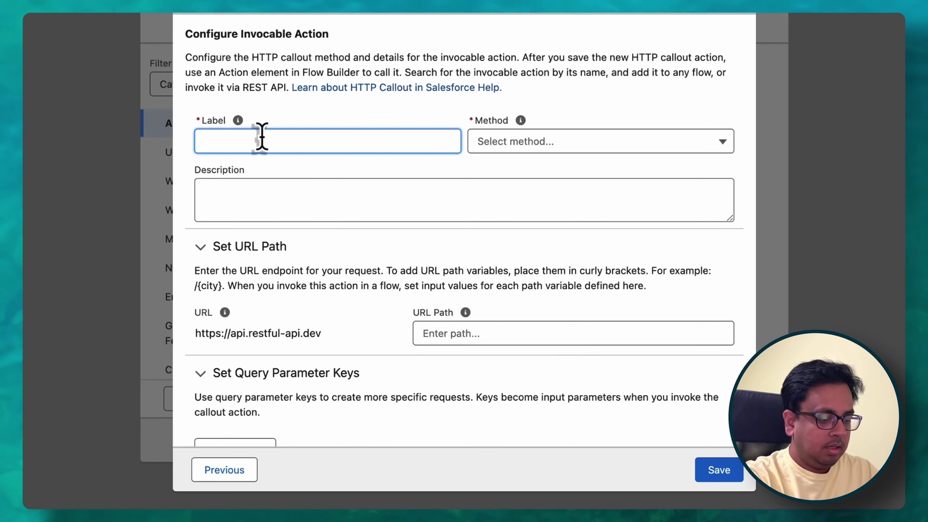
Step: Label the invocable action myPutInvocableAction and set its method to PUT
type("myPutInvocableAction")
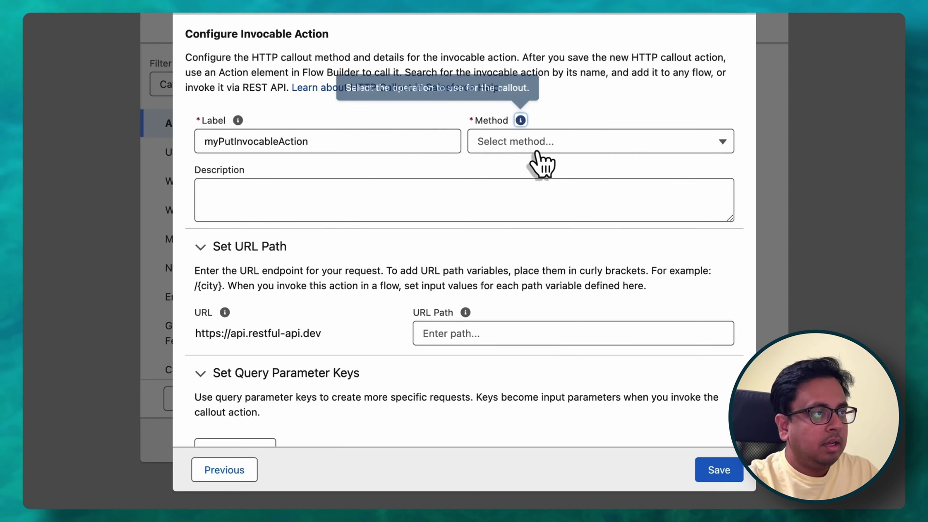
left_click(548, 146)
left_click(532, 228)
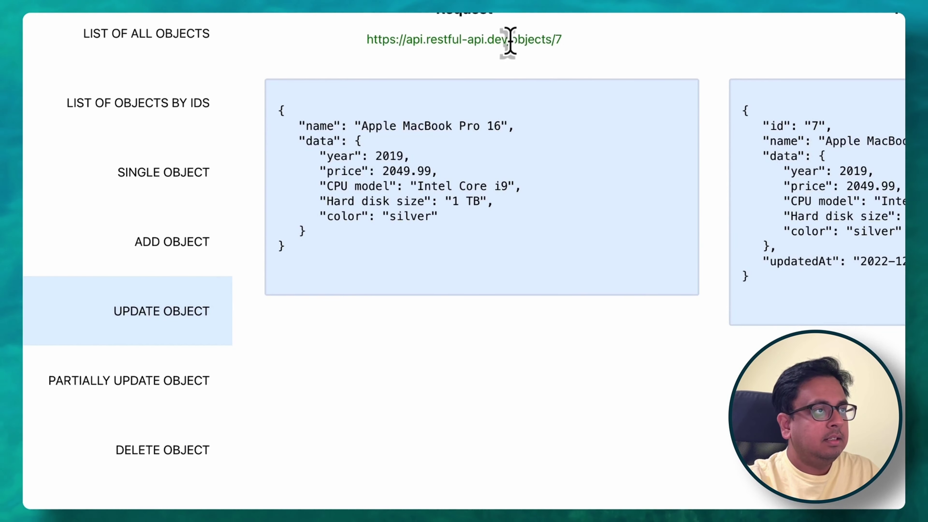
Step: Set the URL path to /objects/{my-record-id}, copying the /objects/ part from the Update Object URL in the API documentation
left_click_drag(533, 39, 557, 39)
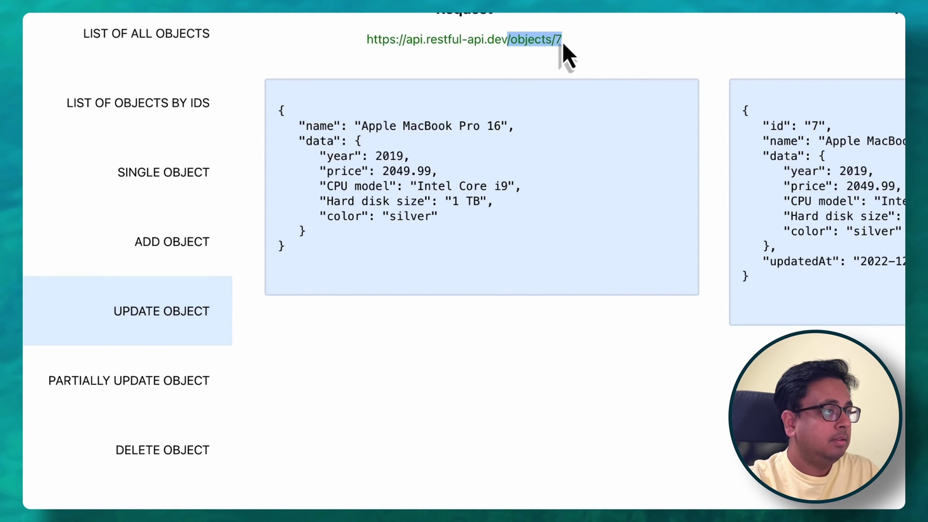
left_click(554, 39)
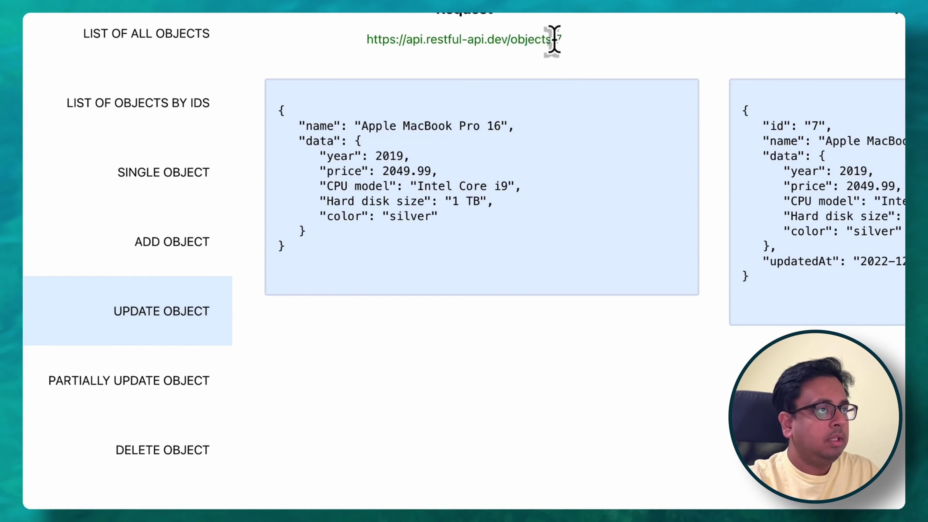
left_click_drag(554, 39, 508, 39)
key("super+c")
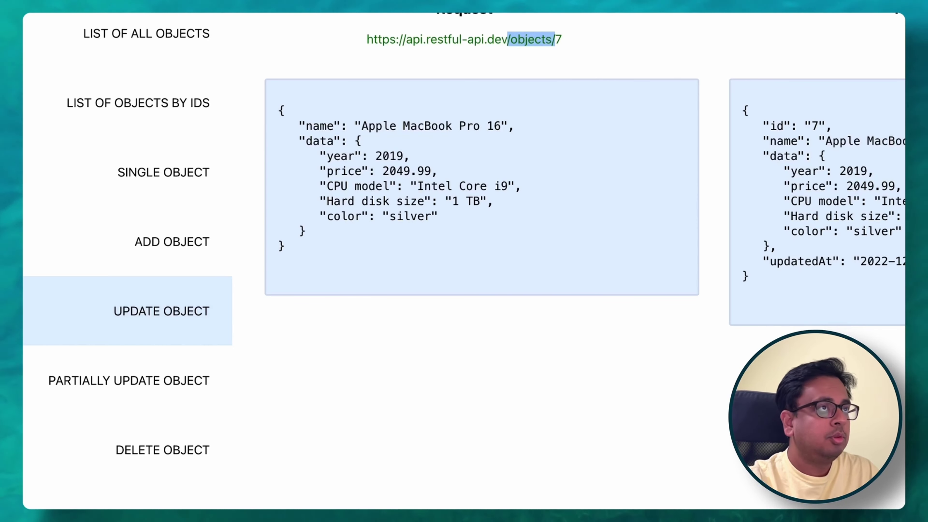
key("super+Tab")
left_click(460, 333)
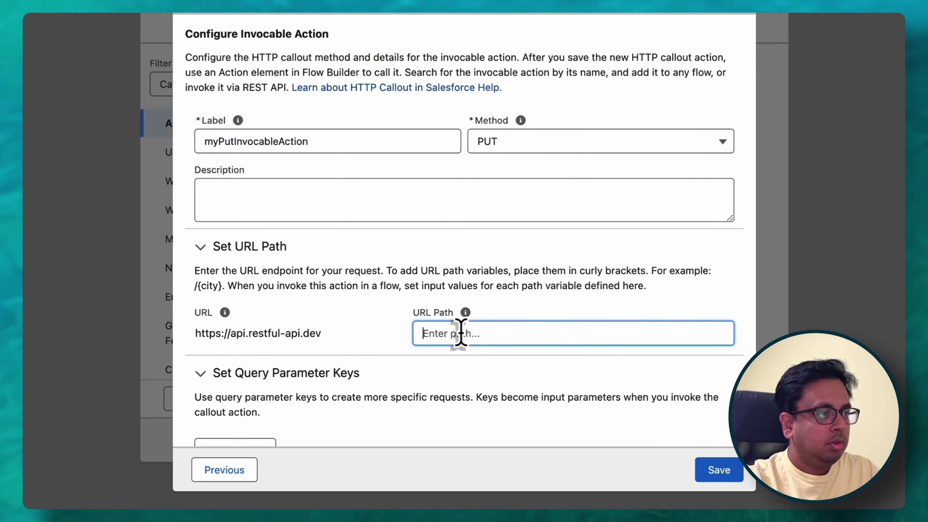
key("super+v")
type("{")
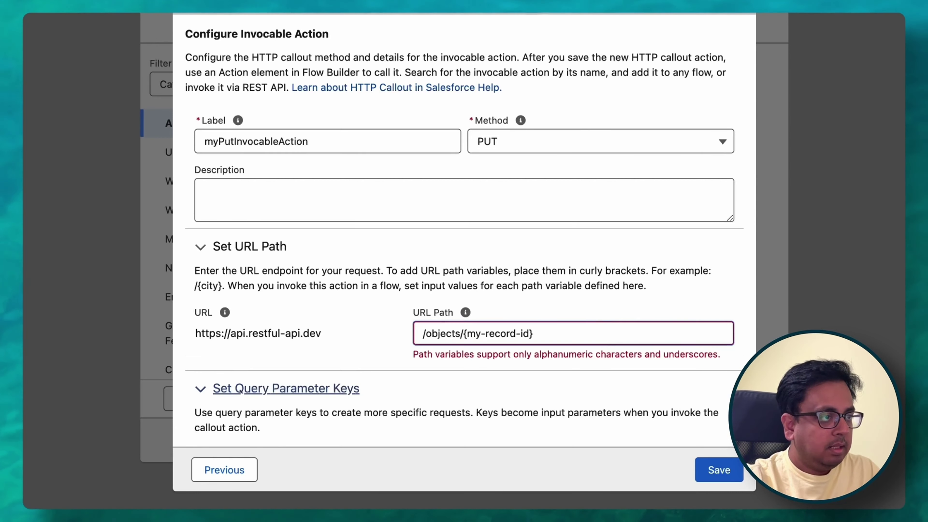
Step: Shorten the path variable so that the URL path reads /objects/{myid}
left_click(492, 333)
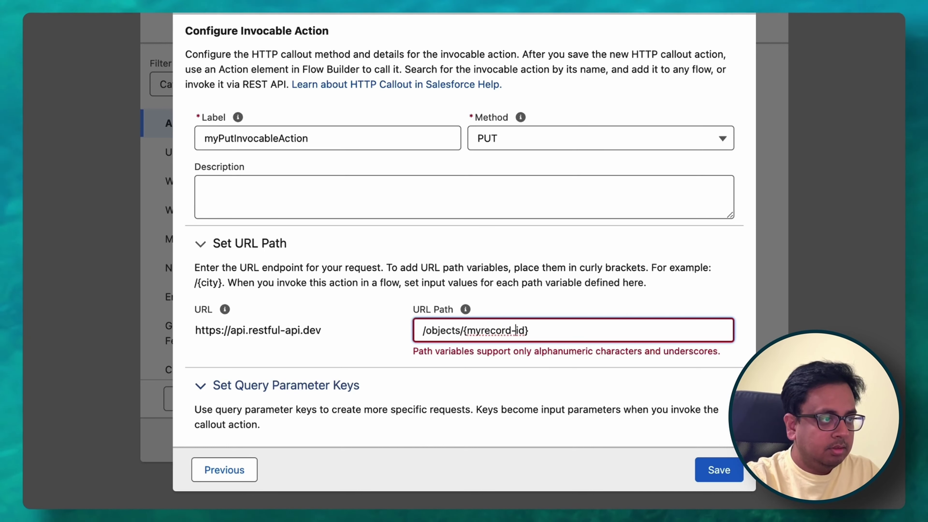
key("BackSpace")
key("BackSpace")
key("BackSpace")
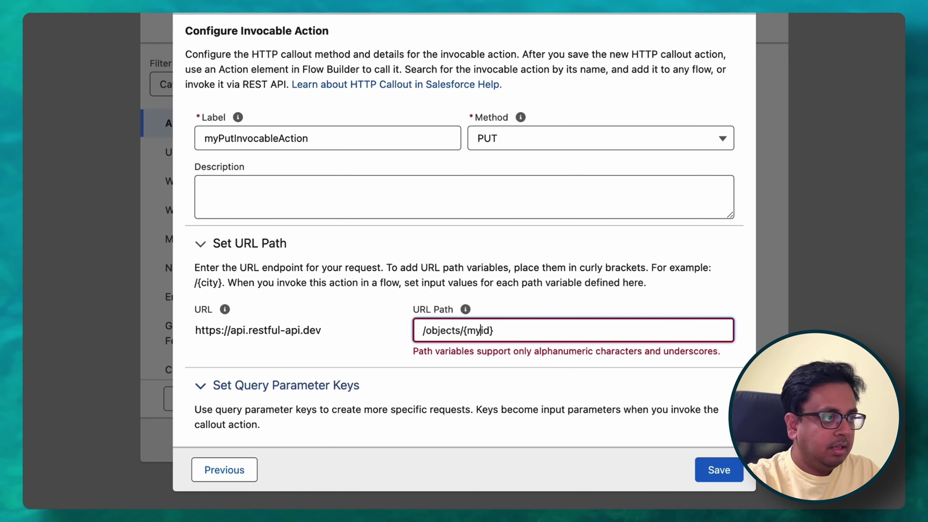
left_click(711, 408)
Step: Set the data type of the myid path key to String
scroll(711, 408, "down", 5)
scroll(564, 307, "up", 3)
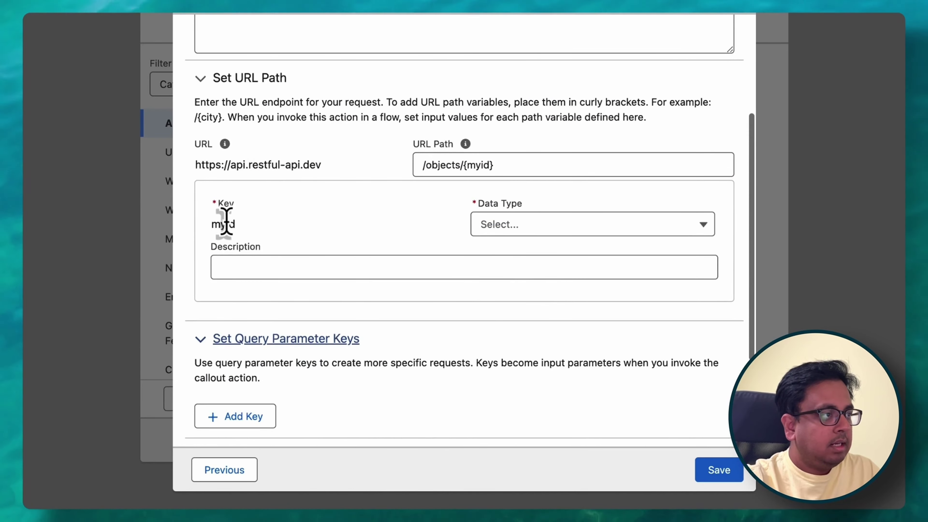
left_click(542, 229)
left_click(526, 388)
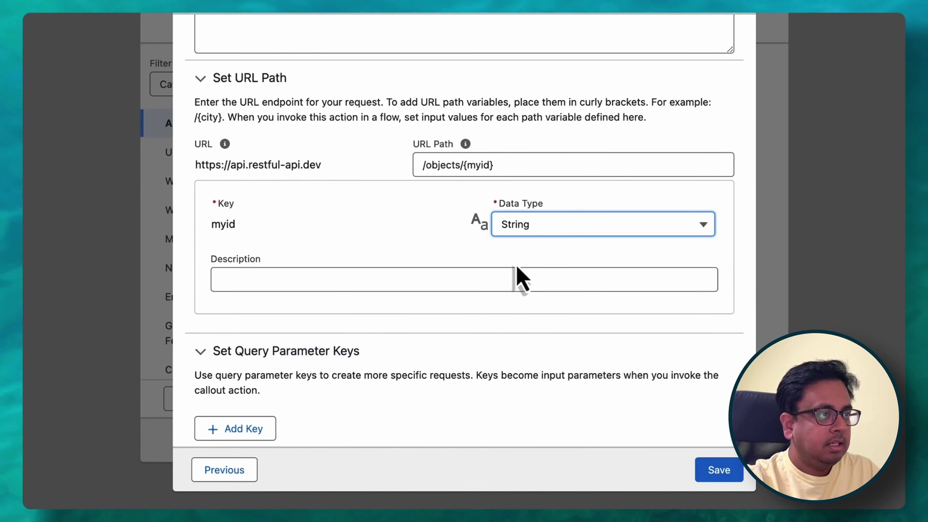
scroll(570, 269, "down", 1)
left_click(576, 264)
scroll(577, 271, "up", 2)
Step: Provide the sample JSON request by pasting the Update Object request body from the API documentation, and review its data structure
scroll(579, 274, "down", 5)
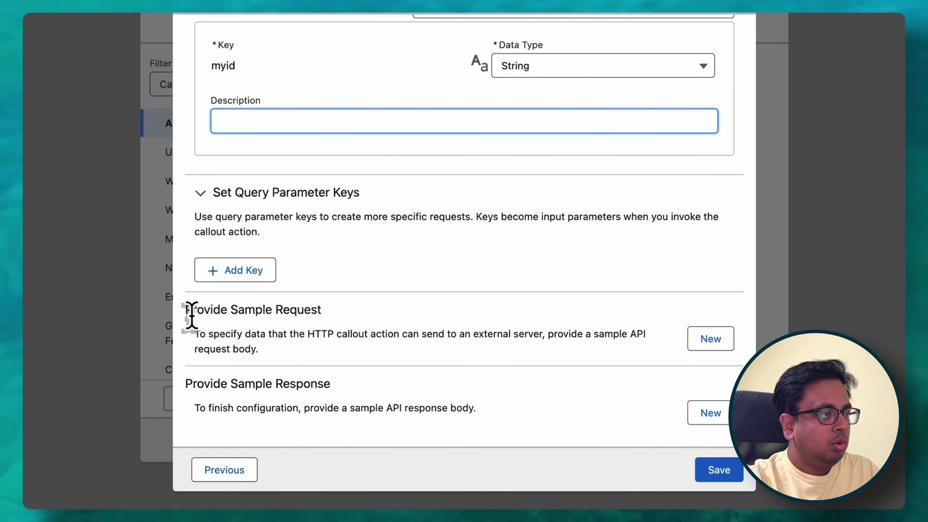
left_click(706, 345)
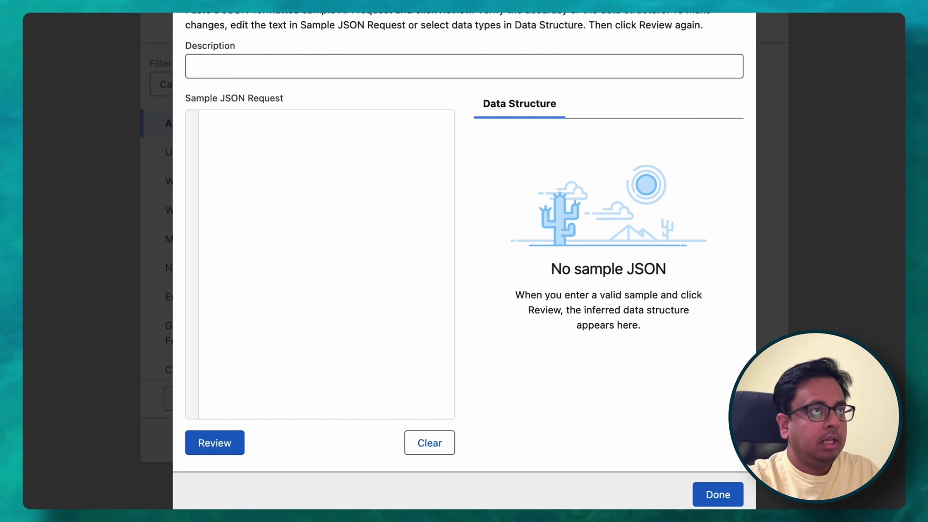
key("super+Tab")
left_click_drag(305, 254, 283, 109)
key("super+c")
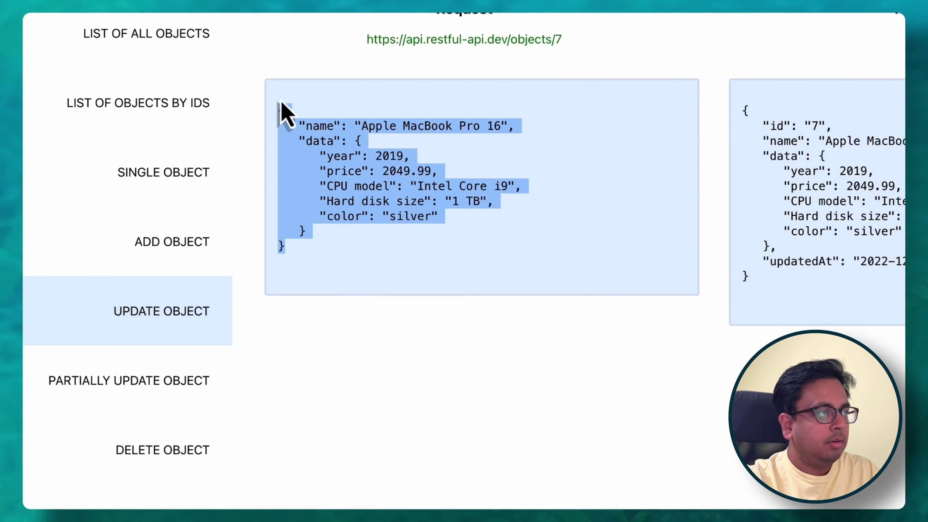
key("super+Tab")
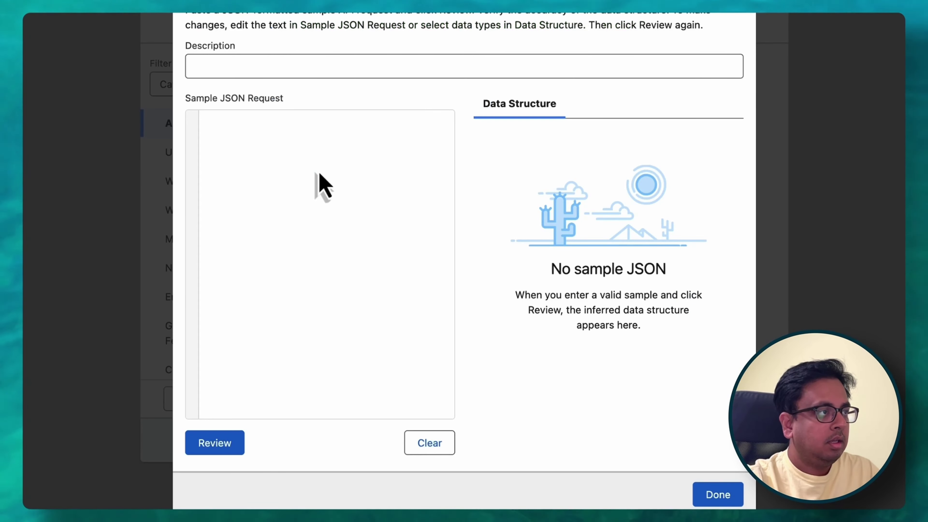
key("super+v")
left_click(215, 443)
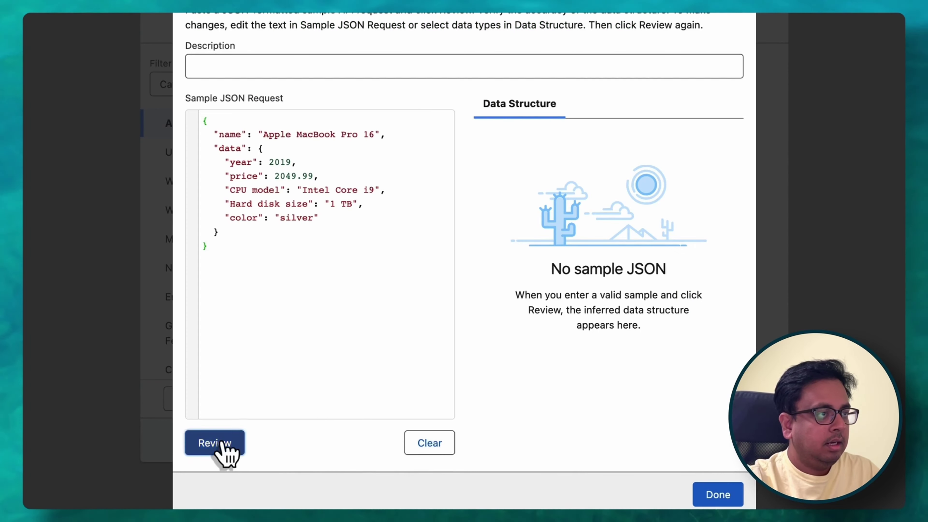
left_click(718, 495)
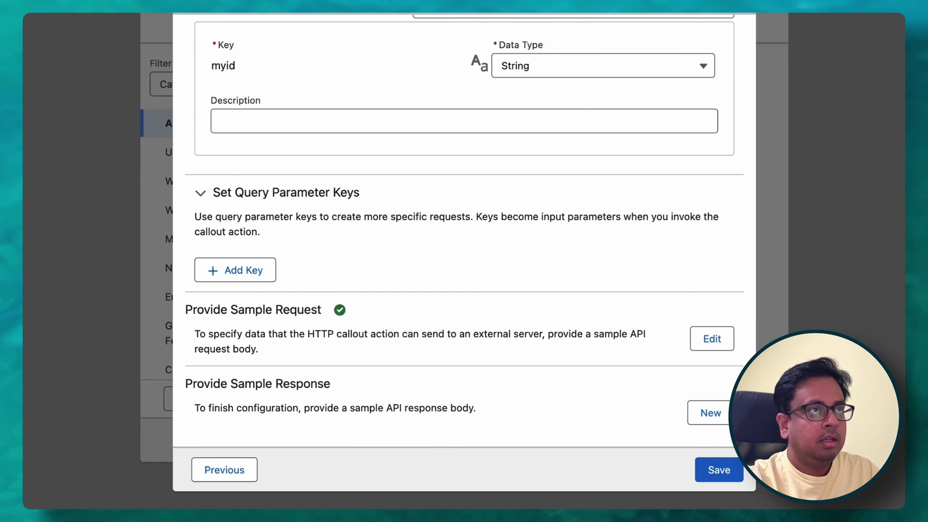
Step: Provide the sample JSON response by pasting the Update Object response body from the API documentation, and review its data structure
key("super+Tab")
left_click_drag(777, 304, 744, 110)
key("super+c")
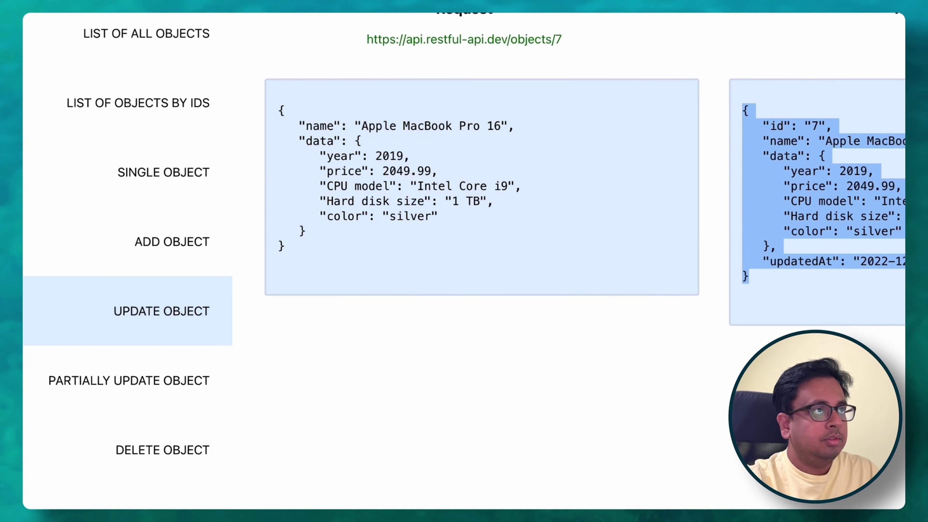
key("super+Tab")
left_click(706, 411)
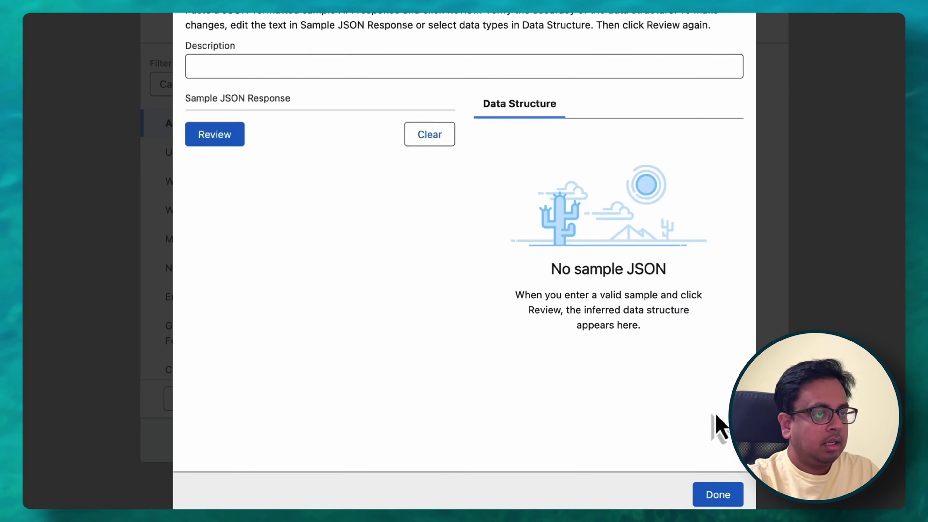
key("super+v")
left_click(221, 442)
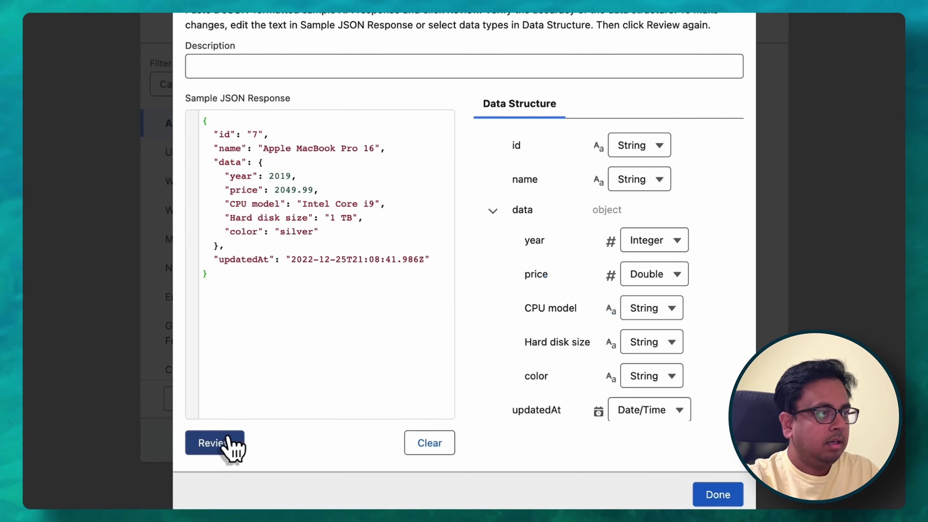
left_click(731, 494)
Step: Check the myPutInvocableAction configuration and save the PUT callout action
scroll(649, 263, "up", 8)
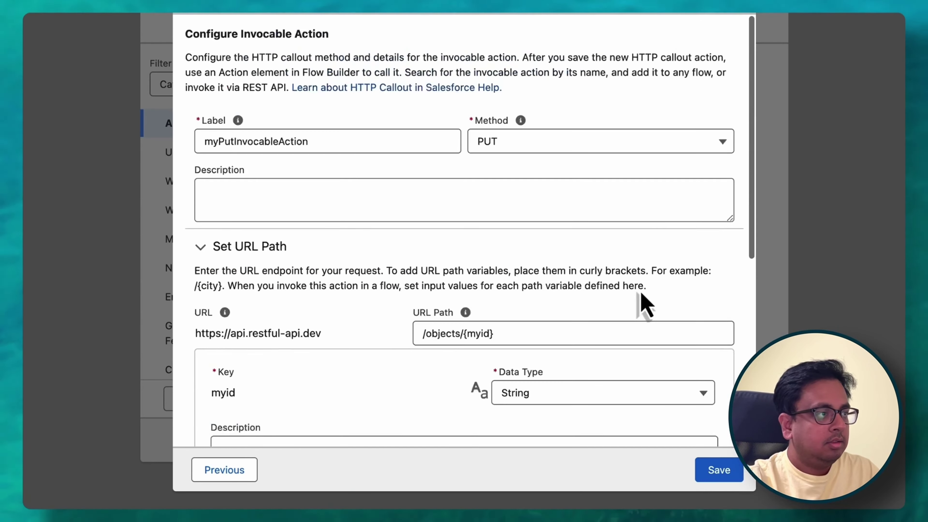
scroll(648, 263, "down", 8)
scroll(644, 278, "up", 8)
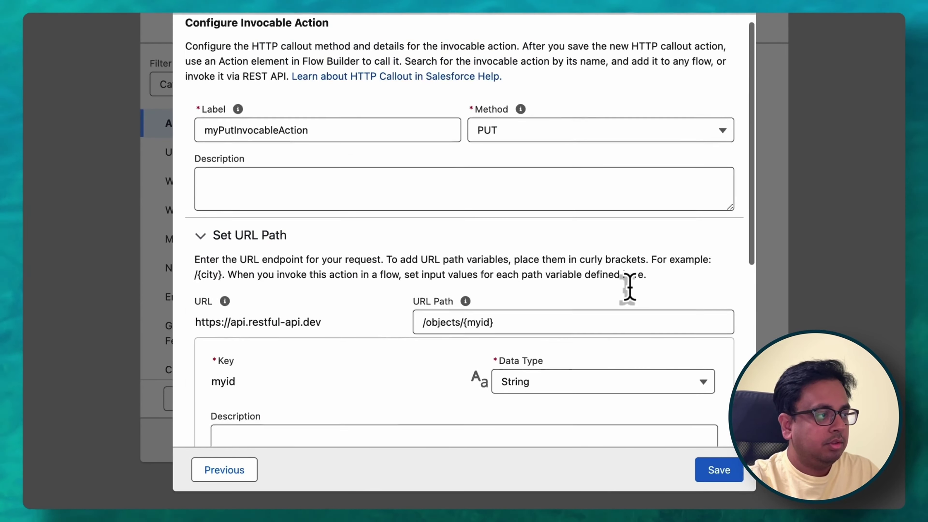
scroll(627, 286, "down", 8)
left_click(730, 474)
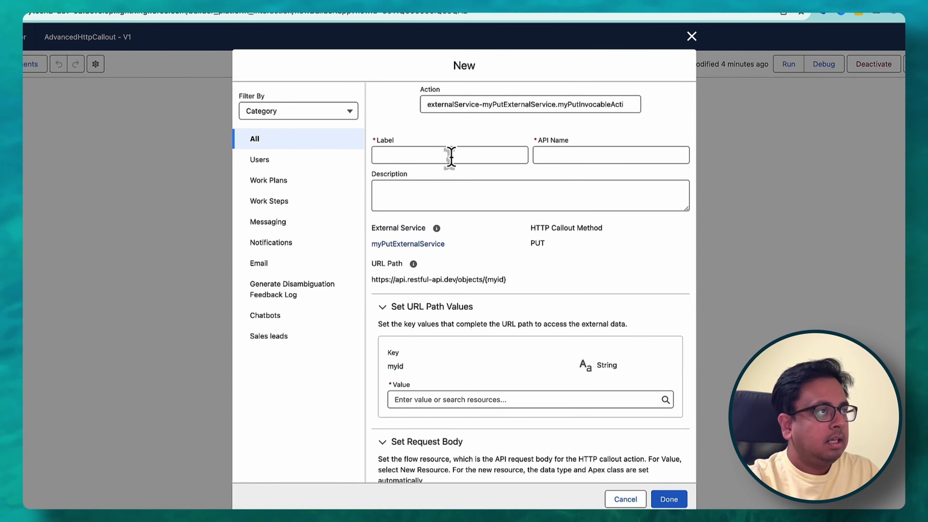
Step: Label the new PUT callout action element myPutCall, with the matching API name
left_click(451, 156)
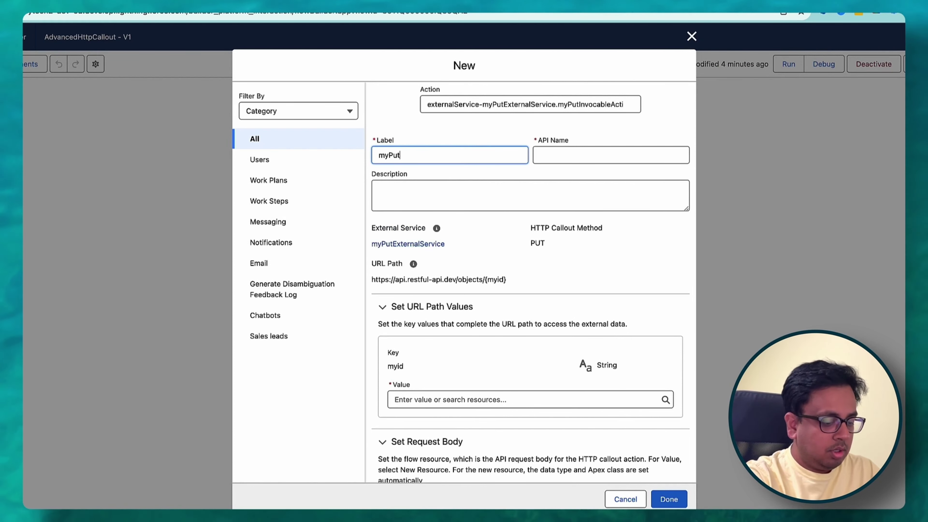
type("myPutCall")
key("Tab")
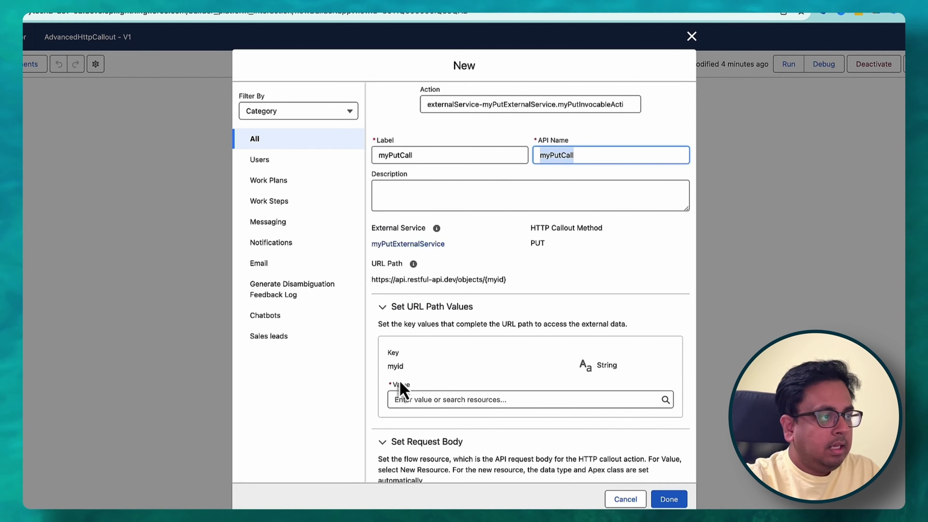
Step: Set the myid path value to the id from myDoPostCall's 2XX output, and check that id in the documentation's Add Object response
scroll(432, 367, "down", 5)
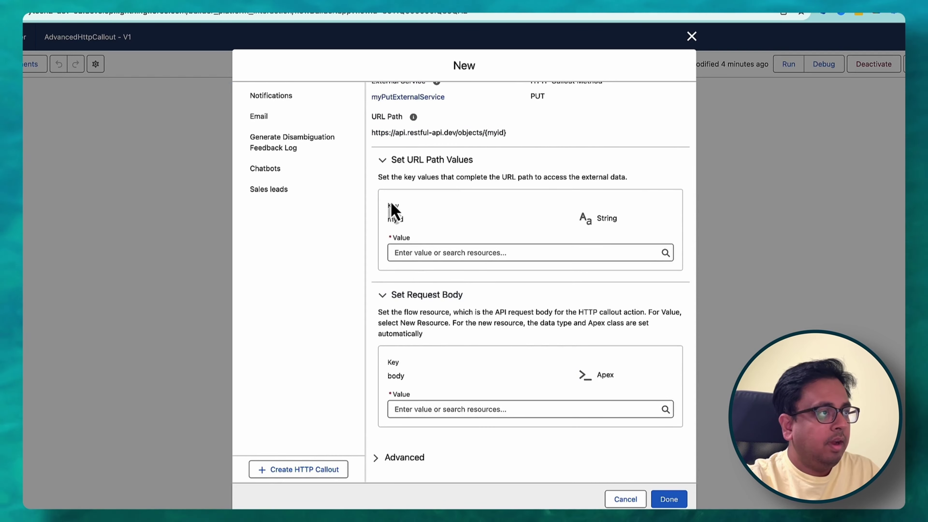
left_click(457, 253)
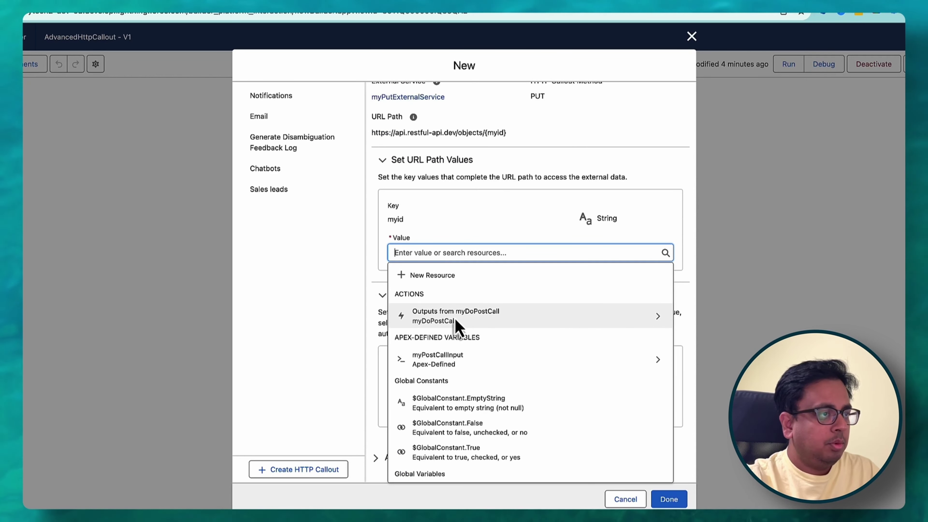
left_click(490, 318)
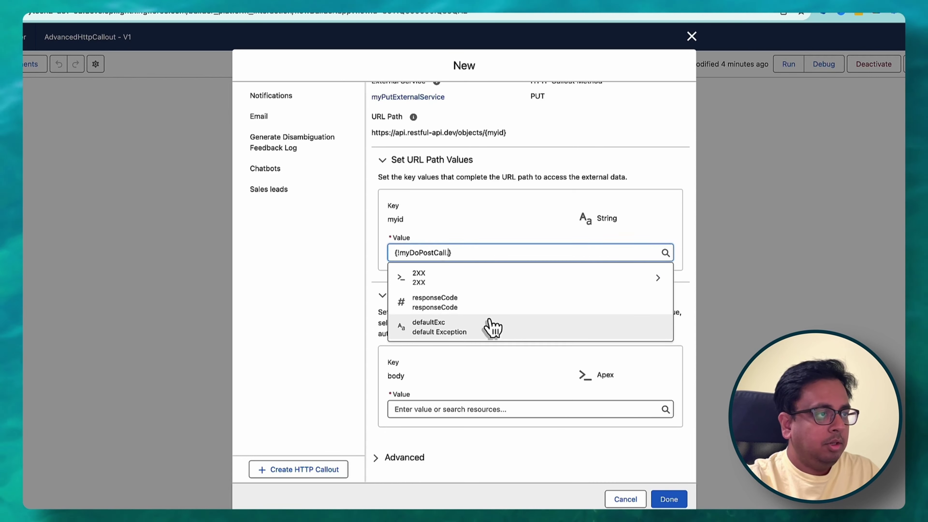
left_click(488, 285)
left_click(448, 334)
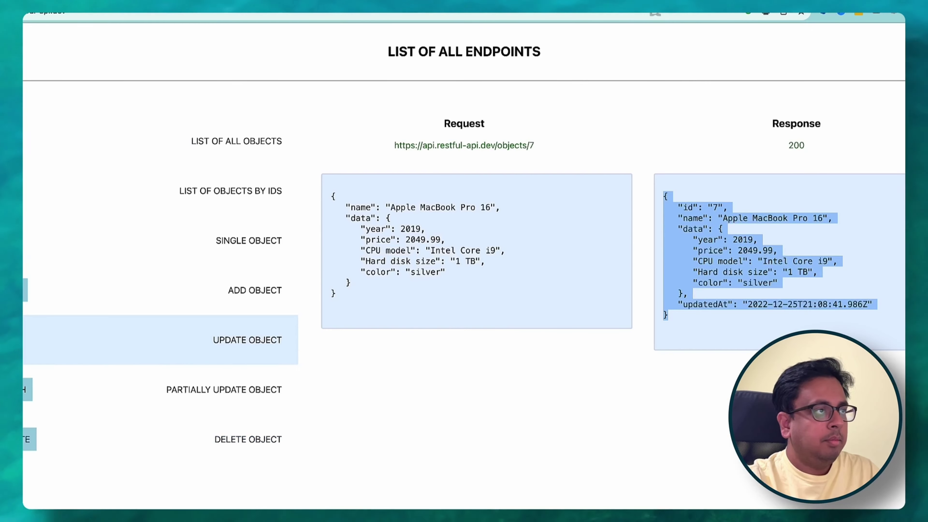
left_click(108, 299)
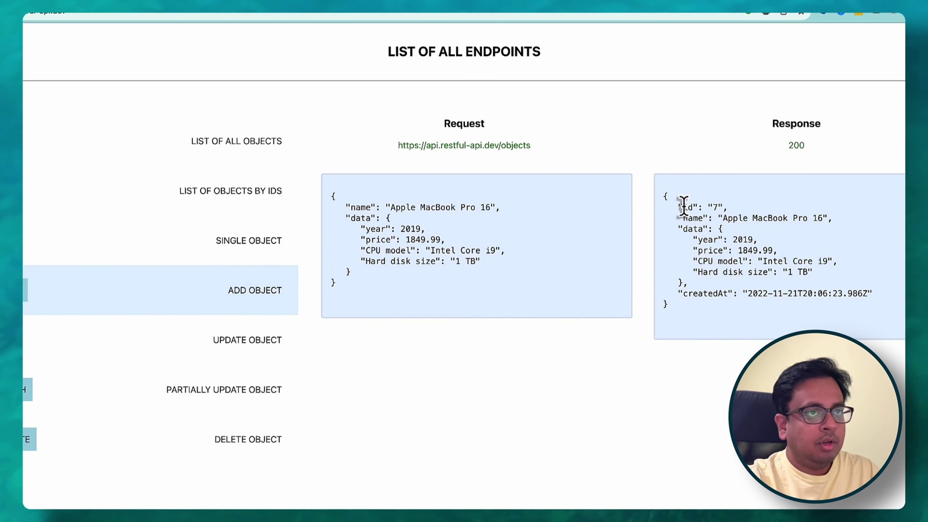
left_click_drag(683, 205, 709, 205)
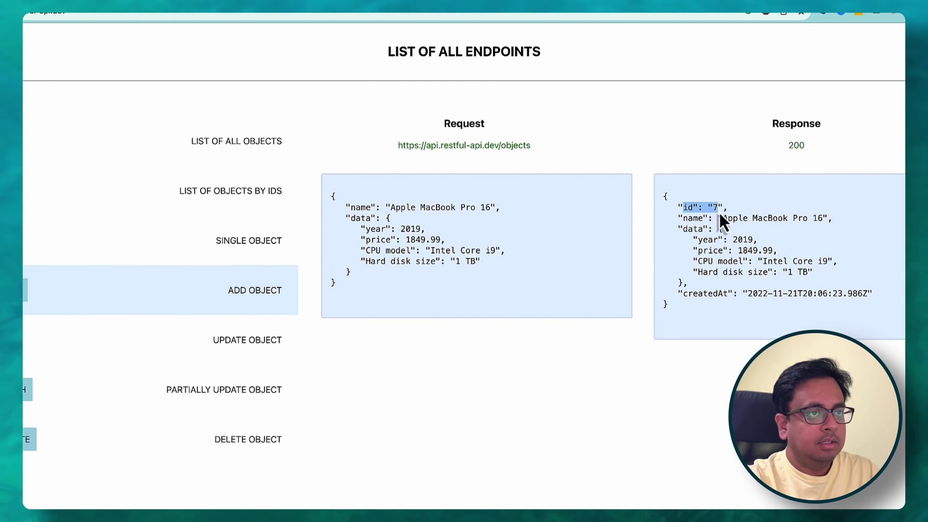
left_click(561, 15)
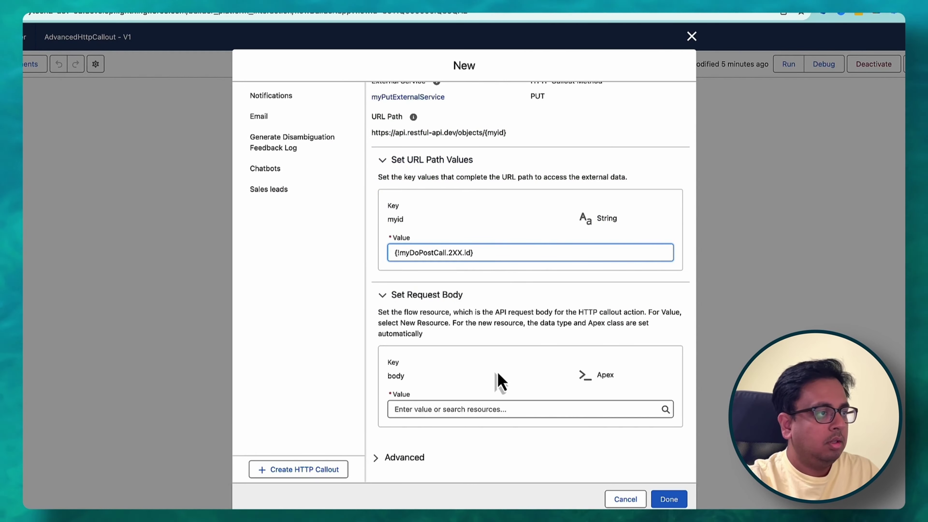
Step: Create the Apex-defined resource myPutInputRequest as the request body value, and finish the PUT action element
left_click(465, 408)
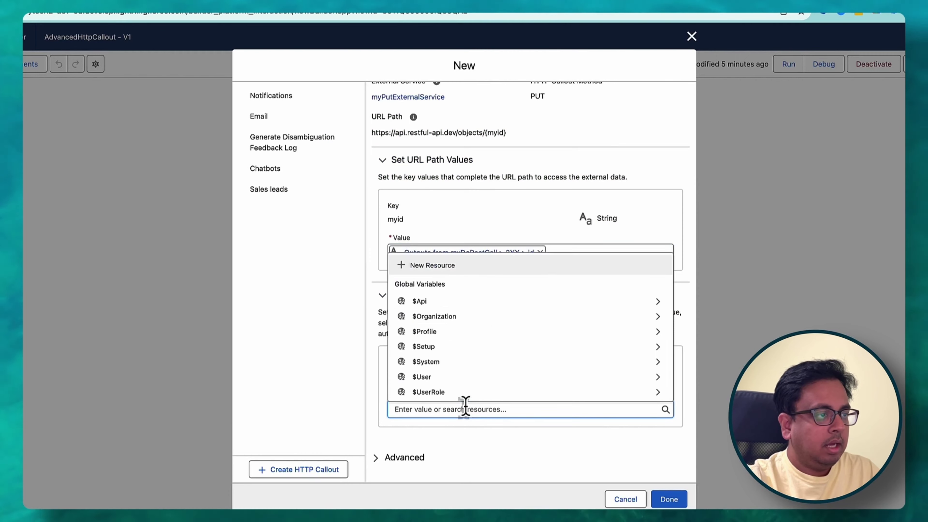
left_click(466, 270)
left_click(360, 212)
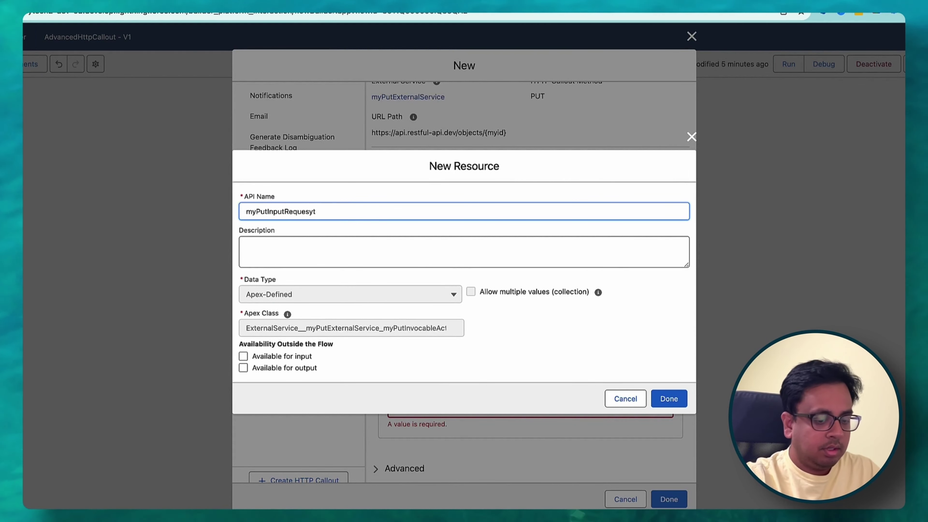
left_click(672, 402)
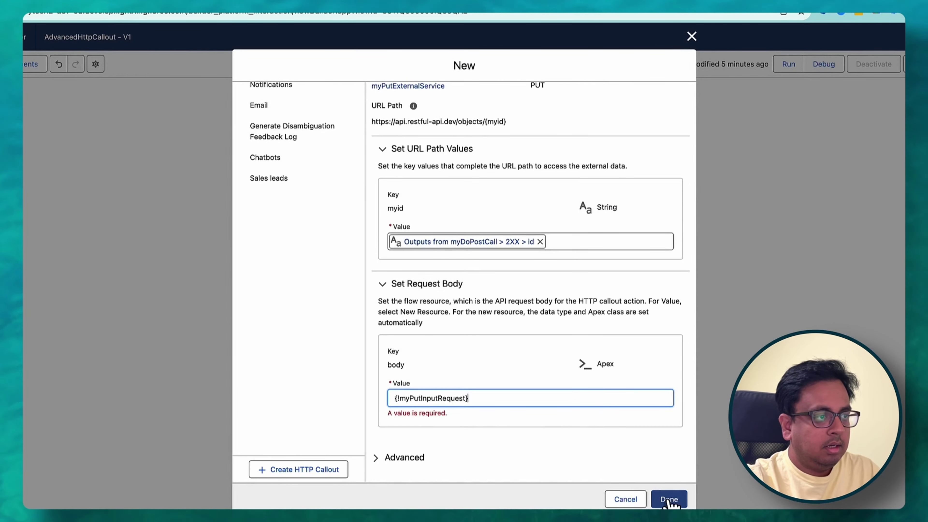
left_click(633, 457)
left_click(671, 500)
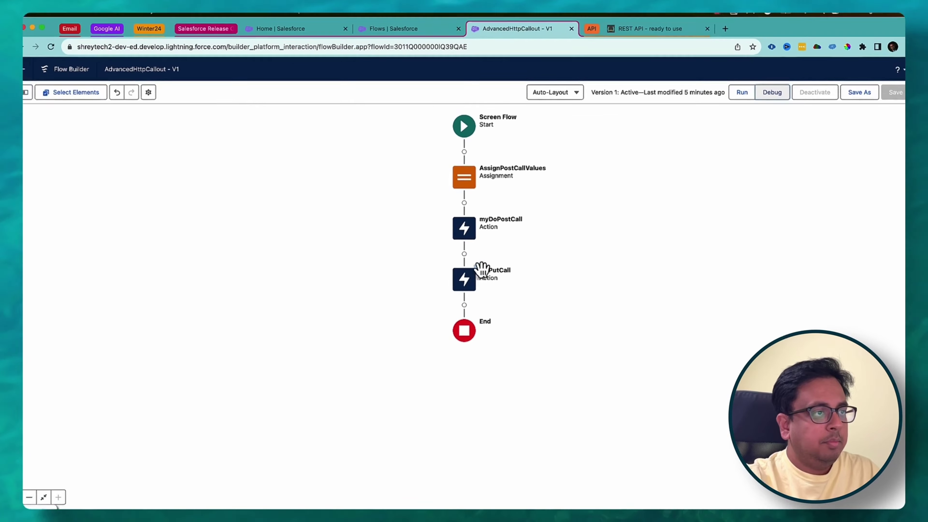
Step: Add an Assignment element labelled AssignmentForPutRequest between the myDoPostCall and myPutCall actions
left_click(464, 254)
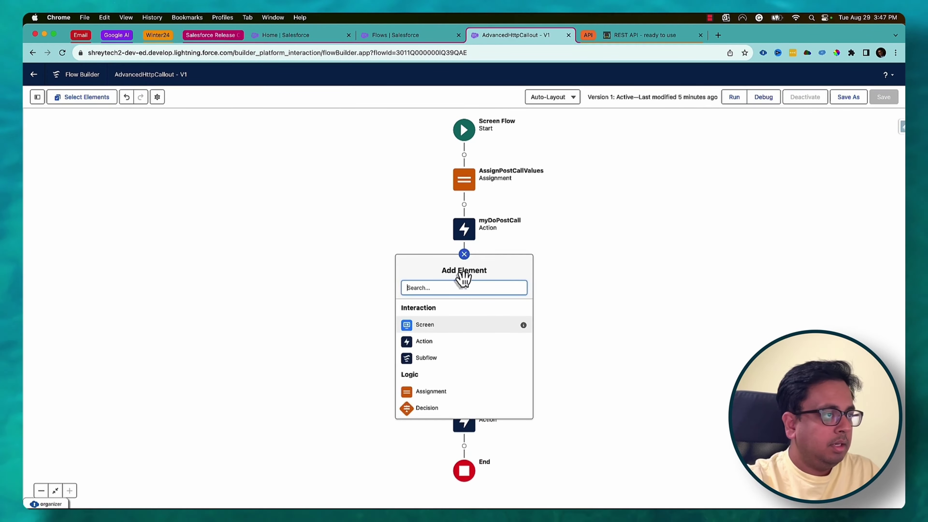
left_click(432, 390)
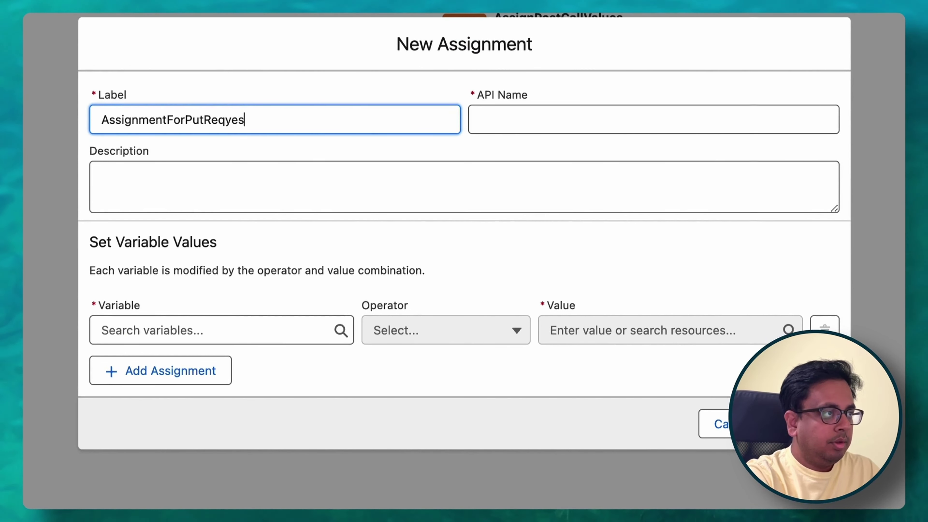
key("Tab")
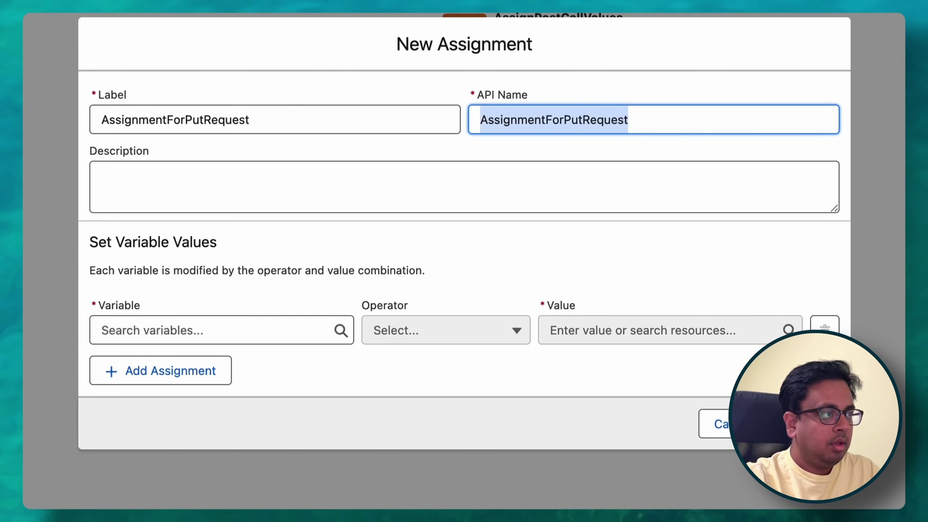
Step: Assign Apple MacBook Pro 16 to the name field of myPutInputRequest, taken from the documentation's Update Object request
left_click(221, 331)
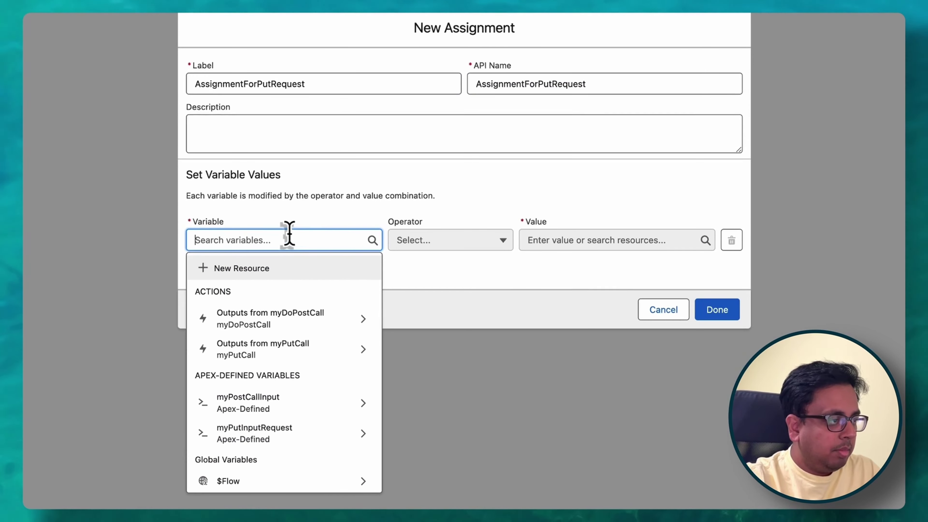
left_click(267, 443)
left_click(239, 301)
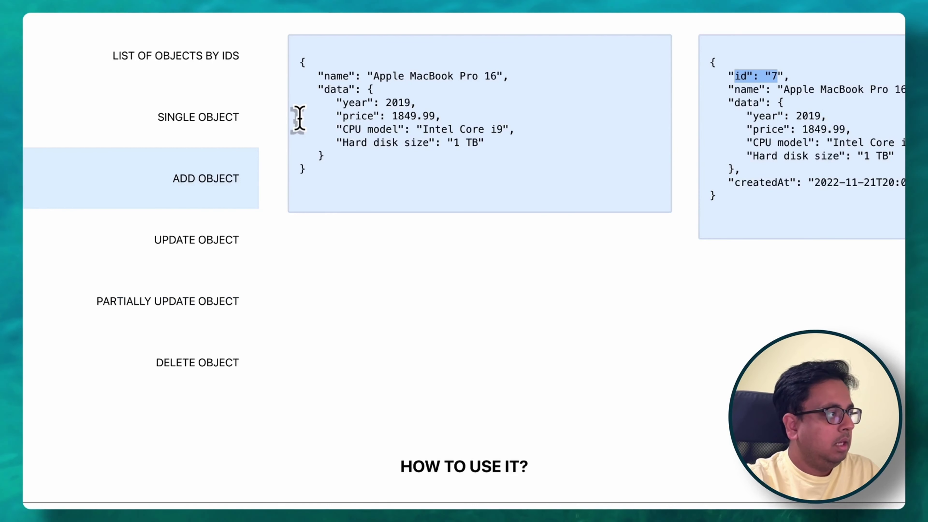
left_click(220, 241)
left_click_drag(373, 76, 494, 77)
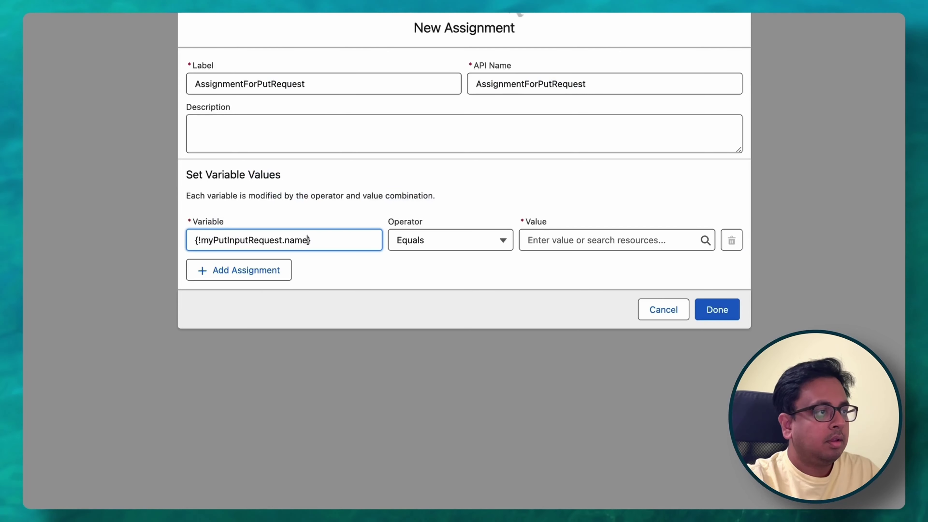
left_click(586, 240)
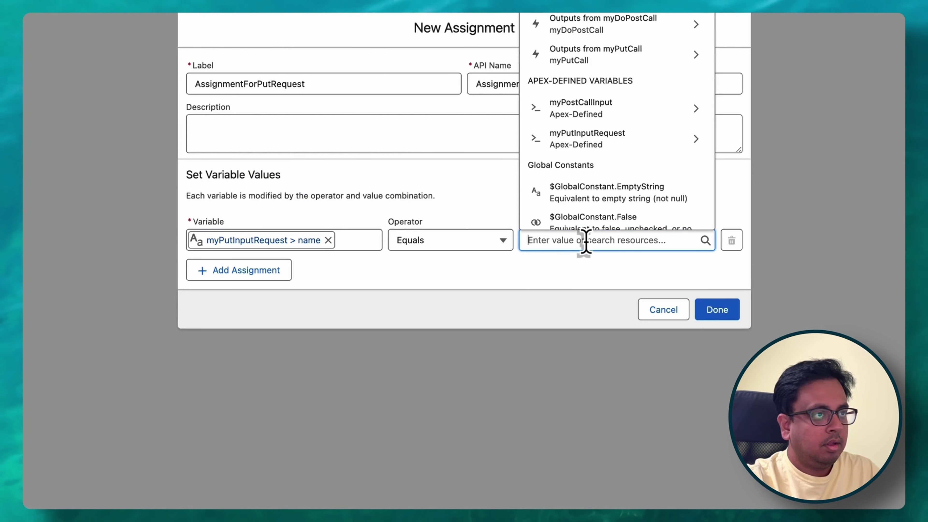
type("Apple MacBook Pro 16")
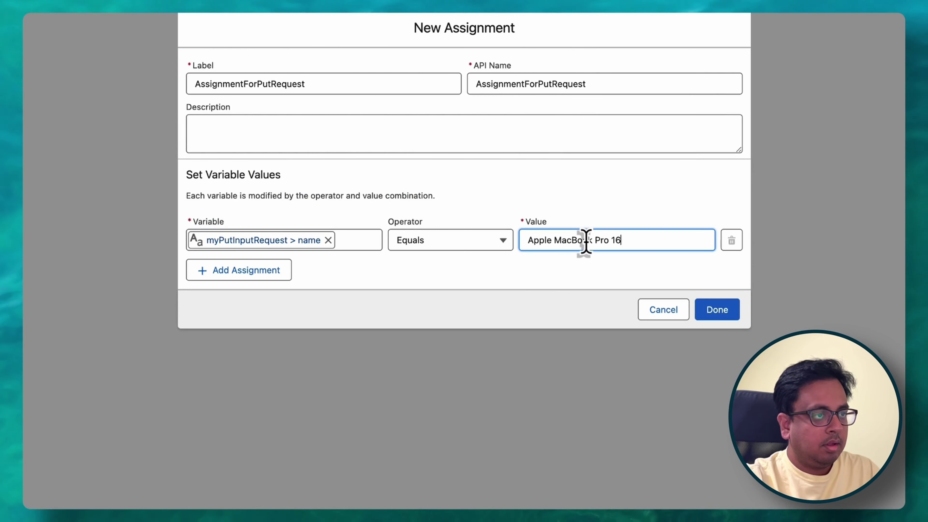
Step: Add an assignment that sets myPutInputRequest's data CPU model to Intel Core i9, copied from the Update Object request
left_click(283, 285)
left_click(276, 261)
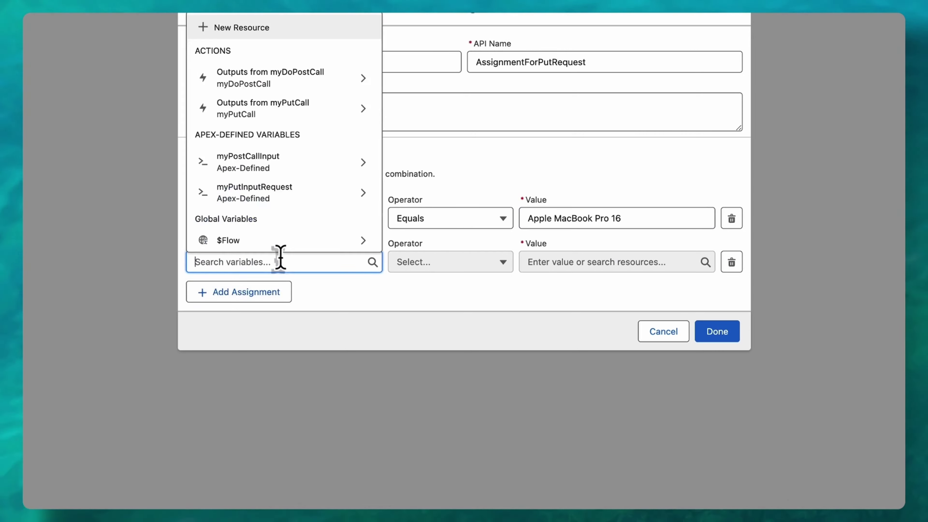
left_click(288, 191)
left_click(289, 300)
left_click(287, 295)
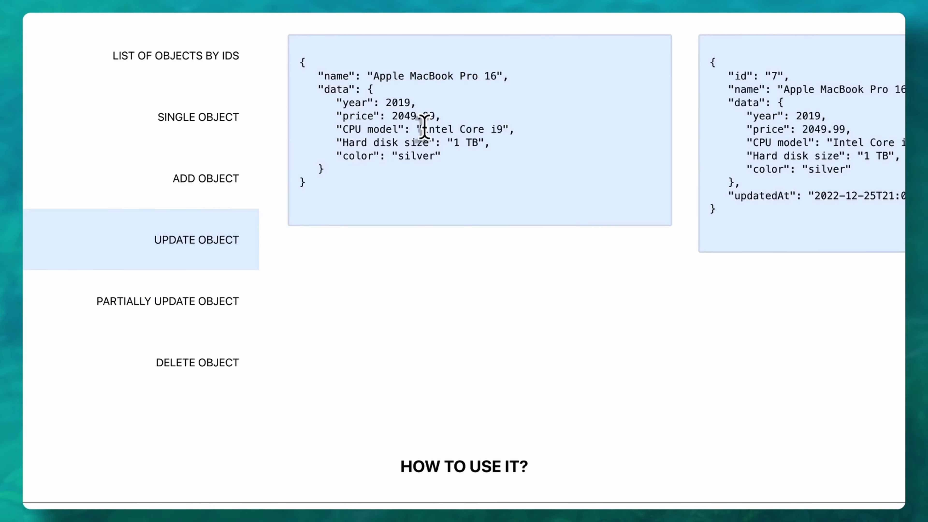
left_click_drag(420, 128, 508, 128)
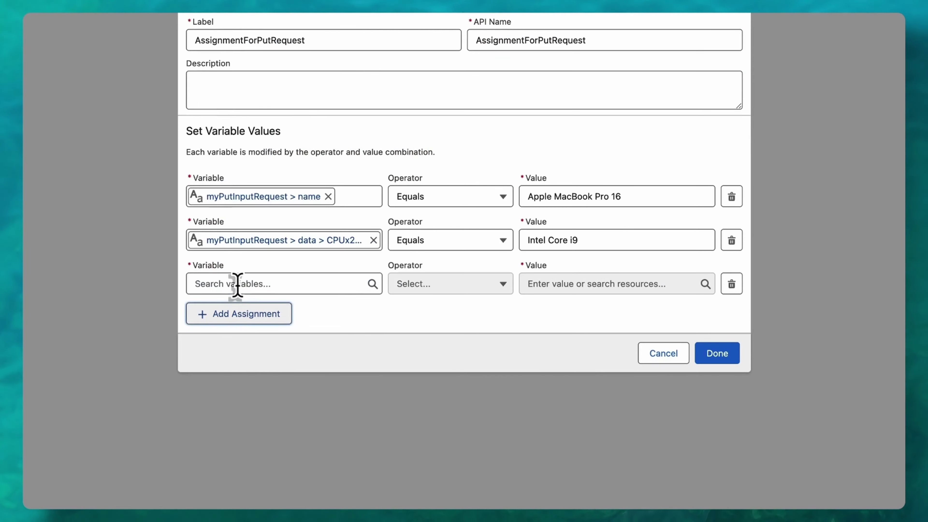
Step: Add an assignment that sets myPutInputRequest's data hard disk size to 1 TB, copied from the Update Object request
left_click(237, 284)
left_click(339, 306)
left_click(339, 311)
left_click(332, 315)
left_click_drag(455, 141, 469, 141)
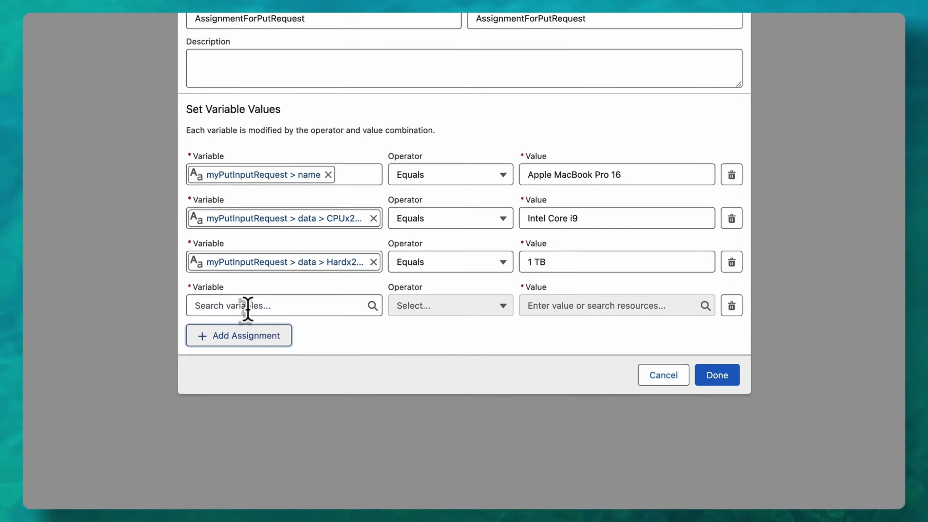
Step: Assign silver to the color field in myPutInputRequest's data
left_click(248, 307)
left_click(360, 256)
left_click(219, 335)
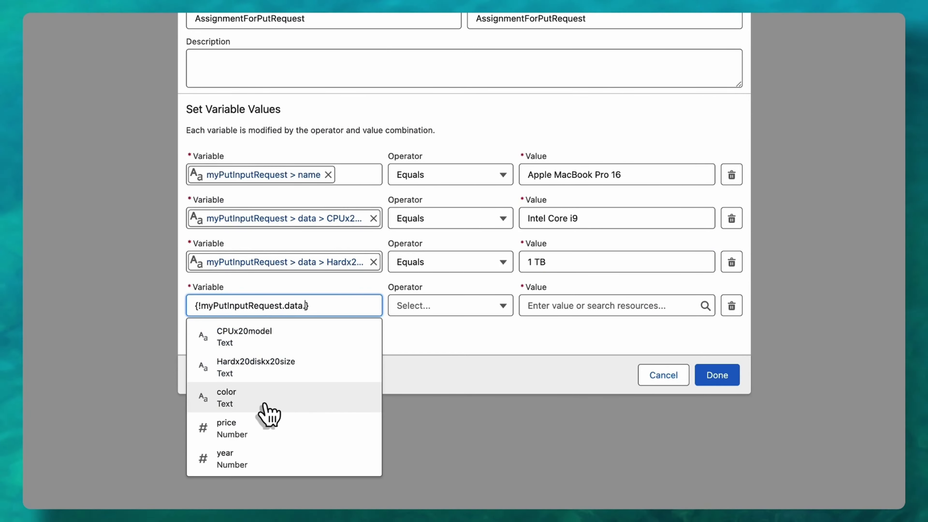
left_click(270, 412)
left_click(572, 305)
type("silver")
Step: Add an assignment that sets myPutInputRequest's data price to 2049.99, taken from the documentation's Update Object request
left_click(239, 336)
left_click(248, 325)
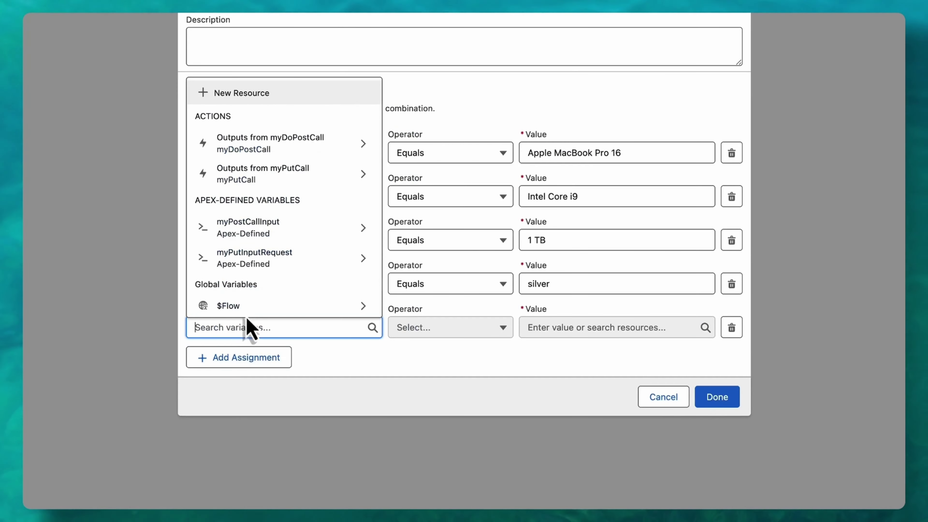
left_click(269, 255)
left_click(318, 366)
left_click(227, 450)
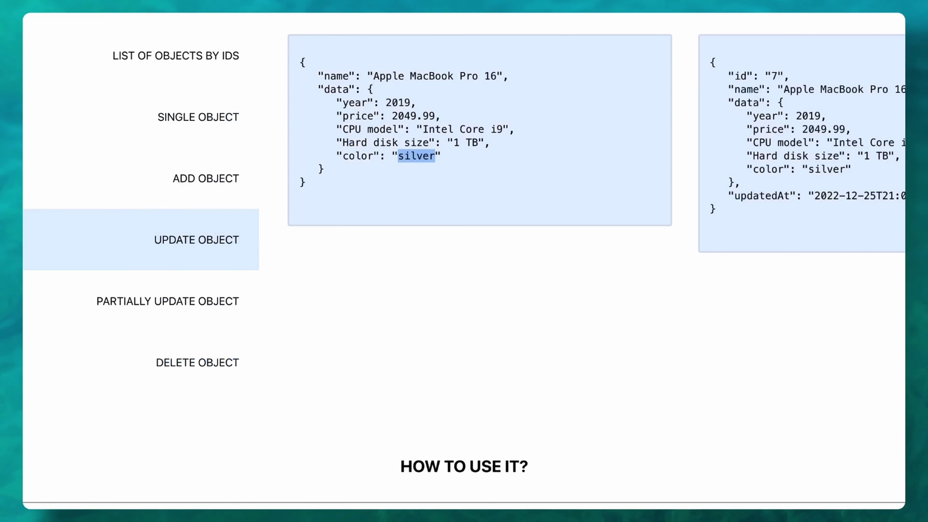
left_click_drag(391, 114, 434, 110)
left_click(555, 325)
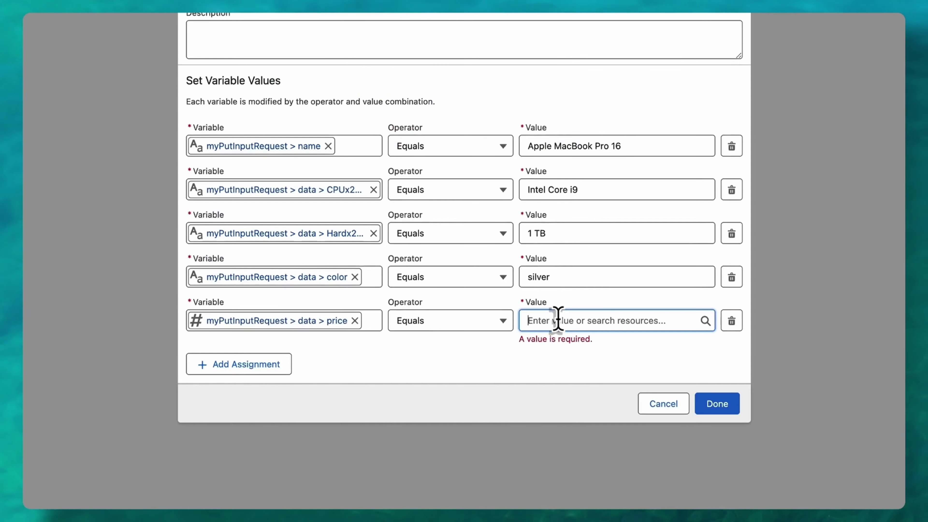
type("2049.99")
Step: Add an assignment that sets myPutInputRequest's data year to 2019 and finish the AssignmentForPutRequest element
left_click(240, 362)
left_click(250, 349)
left_click(363, 280)
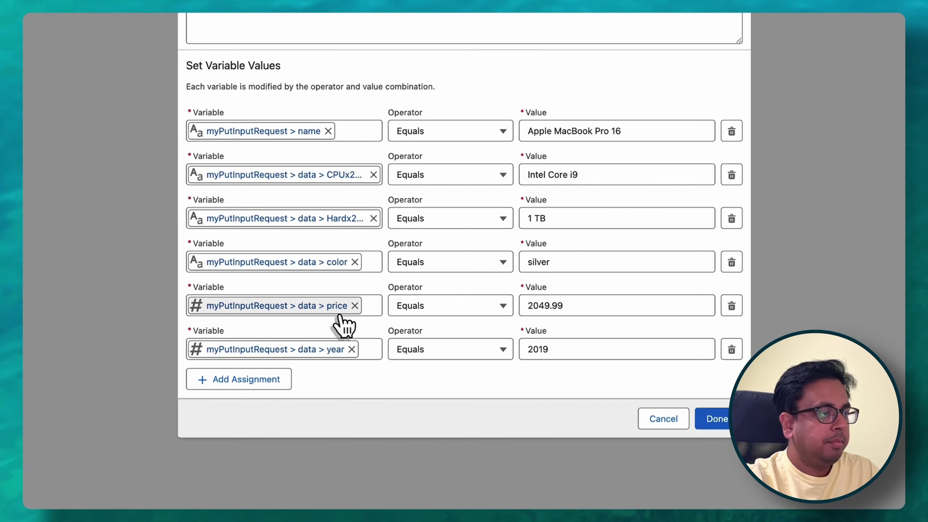
left_click(710, 421)
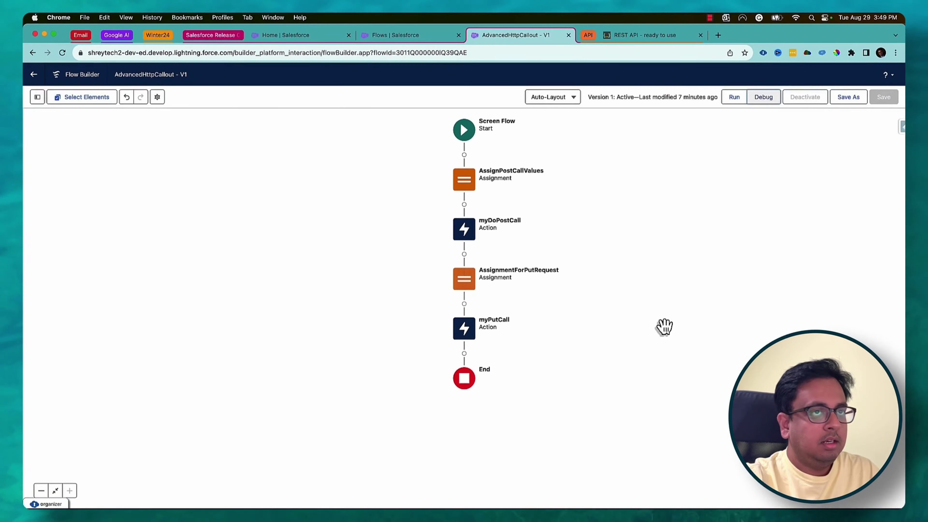
Step: Save the AdvancedHttpCallout flow as a new version and activate it
left_click(848, 97)
left_click(632, 353)
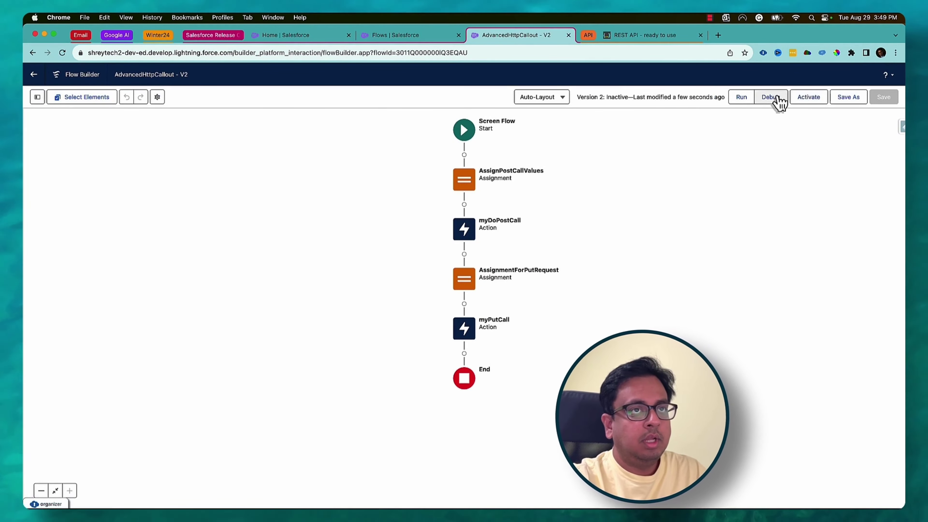
left_click(809, 97)
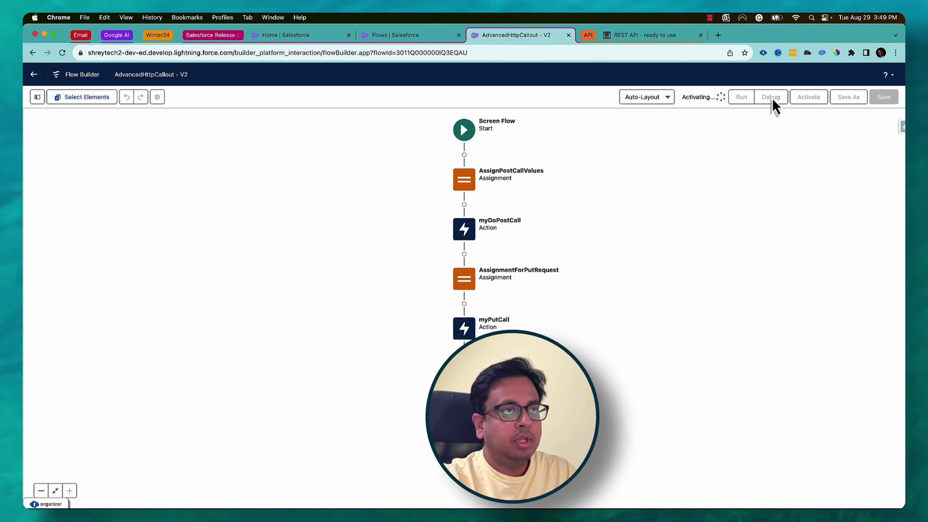
Step: Run the flow in debug mode and check the object id in the myDoPostCall outputs
left_click(773, 103)
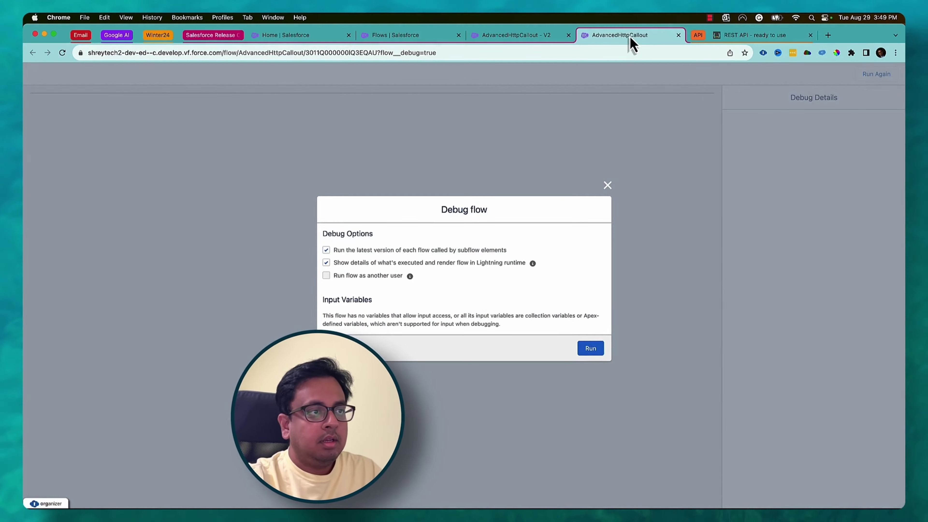
left_click(586, 347)
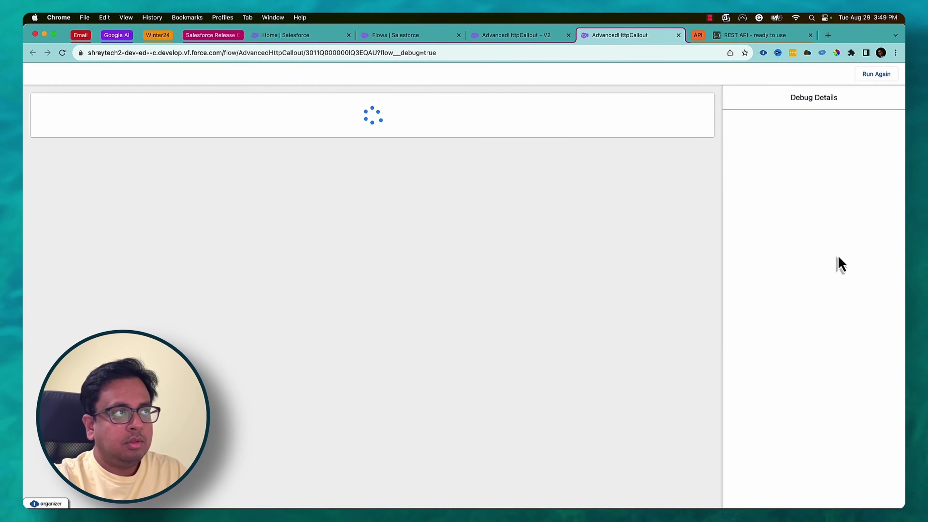
scroll(741, 231, "up", 15)
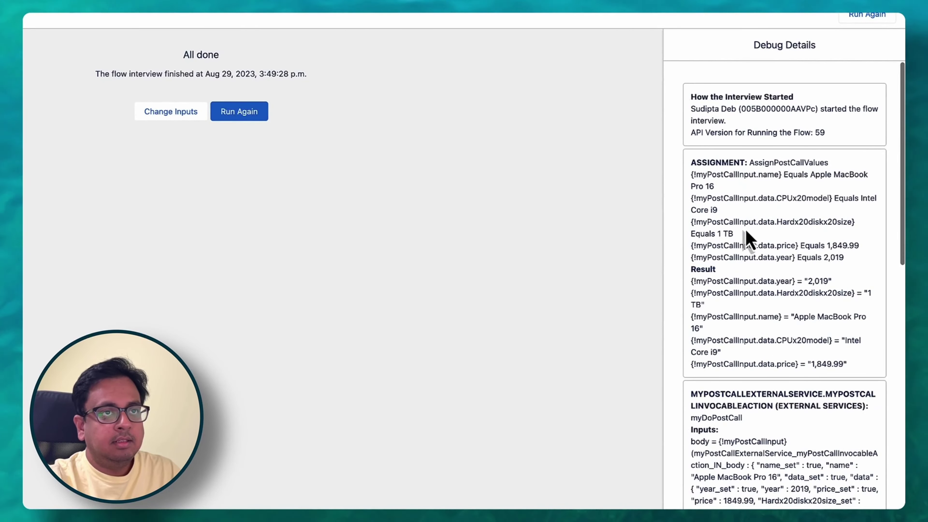
scroll(766, 256, "down", 4)
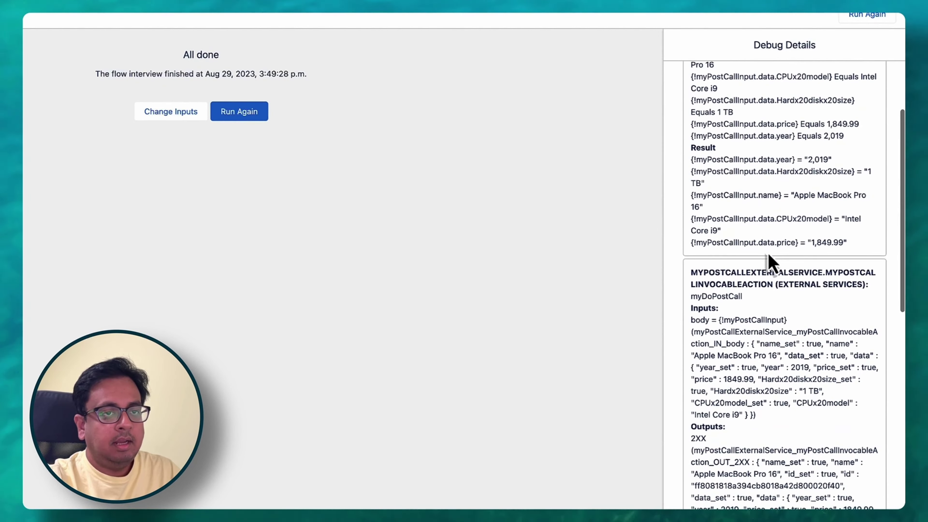
scroll(764, 274, "down", 4)
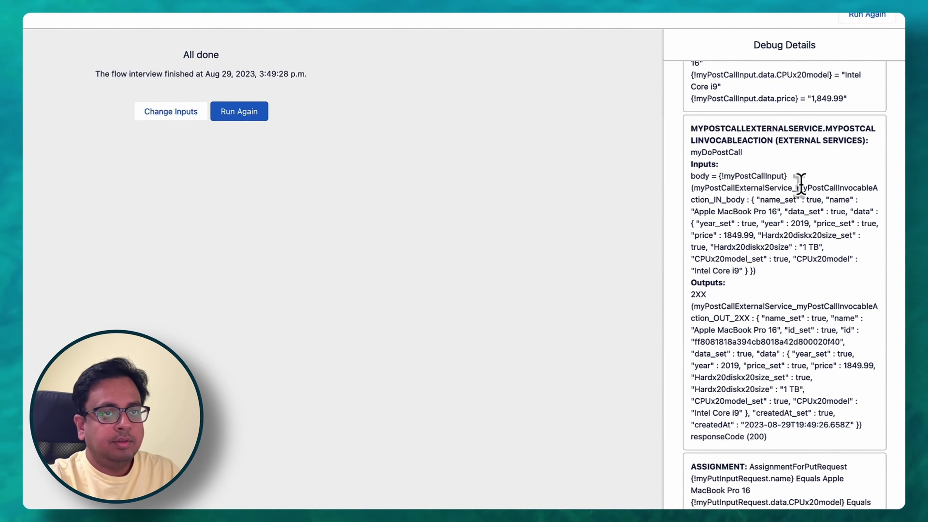
double_click(732, 342)
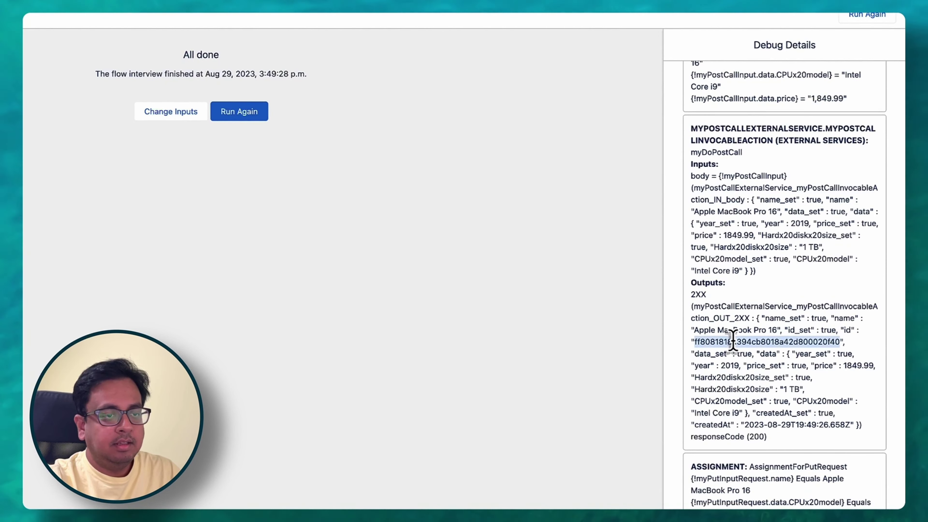
Step: Examine the id passed to myPutCall and compare its price and color outputs with the POST callout's results
scroll(767, 292, "down", 10)
double_click(791, 221)
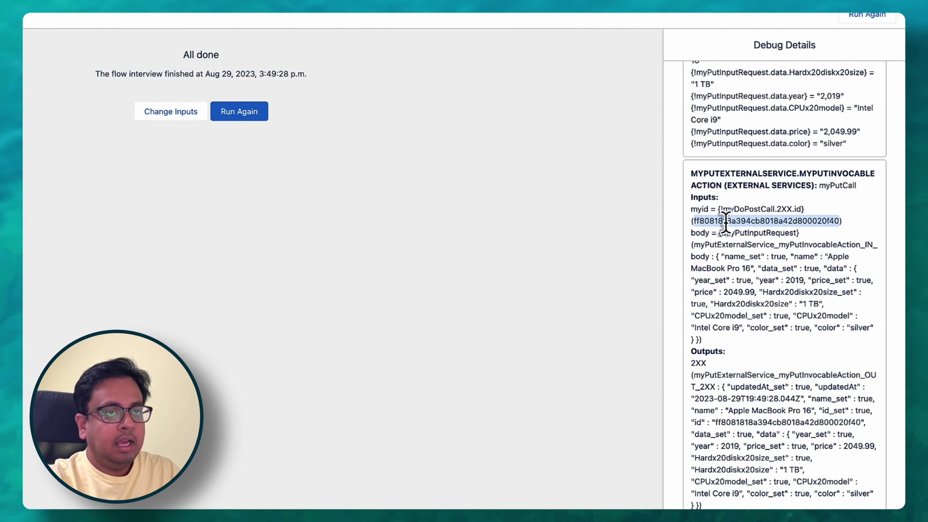
scroll(765, 303, "down", 1)
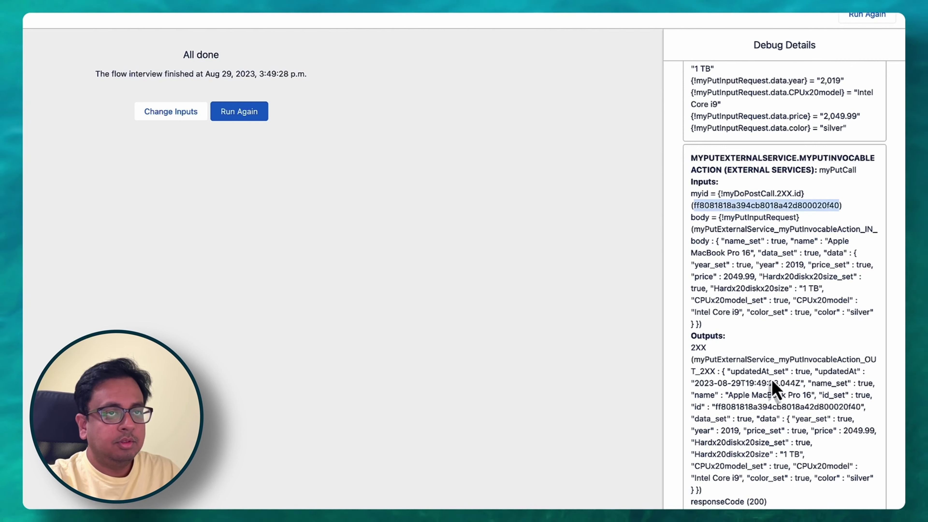
scroll(771, 293, "up", 10)
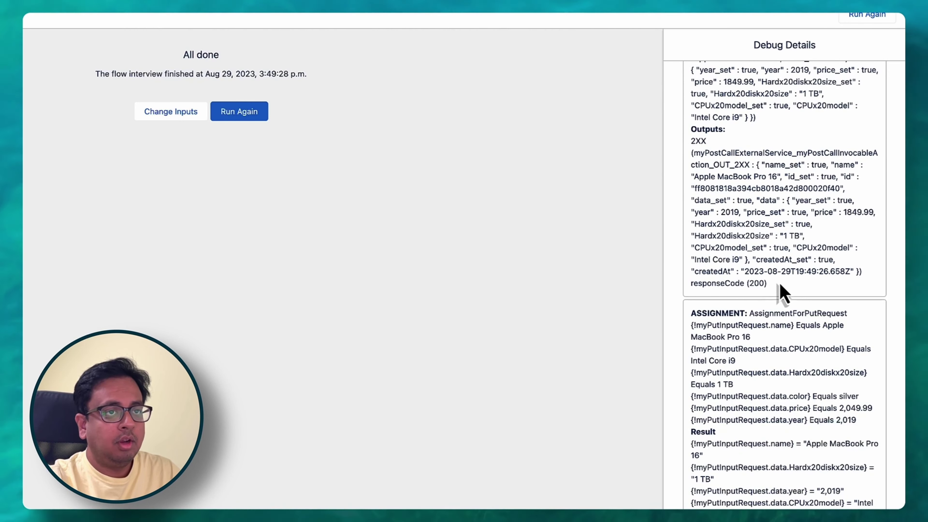
scroll(782, 292, "down", 10)
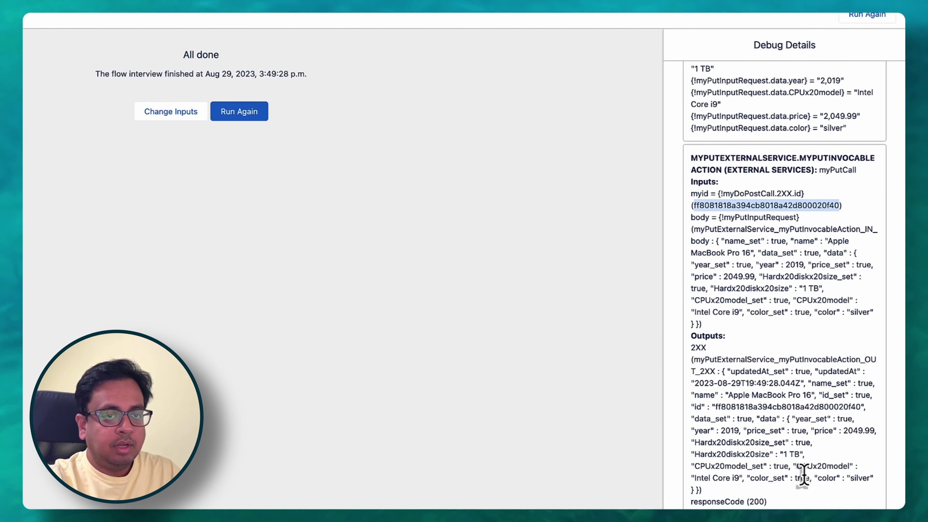
left_click_drag(817, 478, 864, 478)
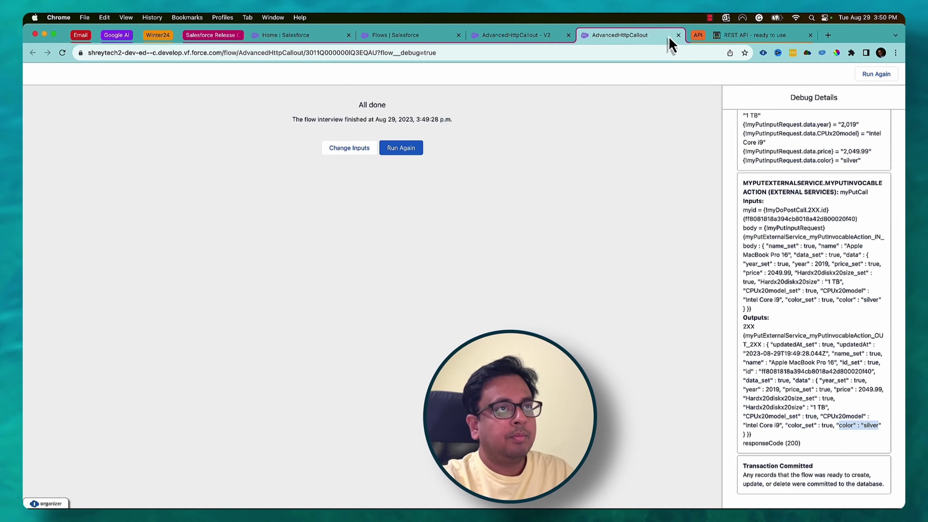
Step: Close the debug run and view the Partially Update Object (PATCH) example in the restful-api.dev documentation
left_click(679, 35)
left_click(677, 37)
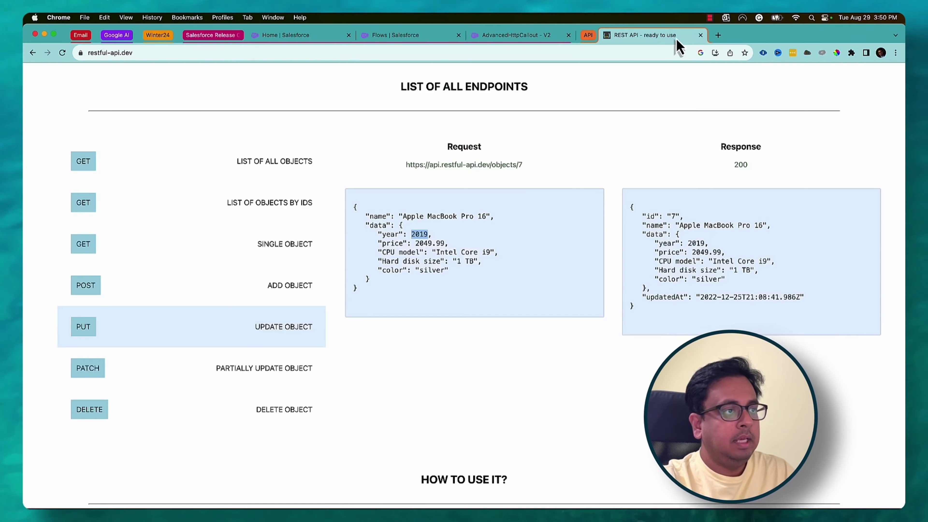
left_click(250, 377)
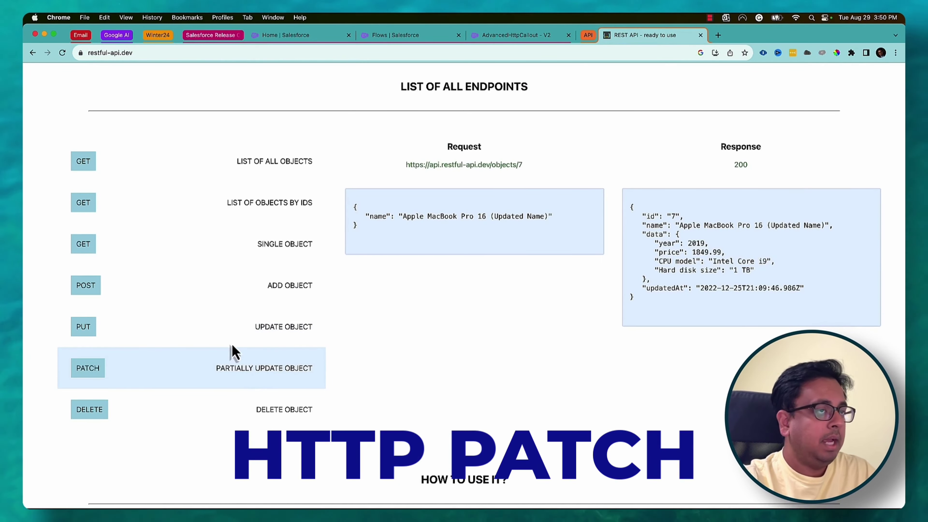
Step: Add an Action element after myPutCall in the flow and start creating a new HTTP callout for it
left_click(548, 35)
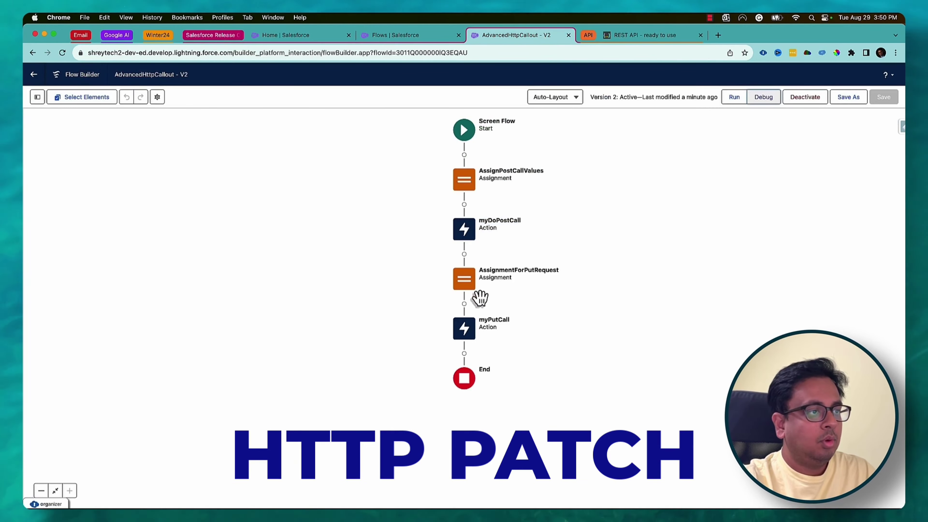
left_click(442, 328)
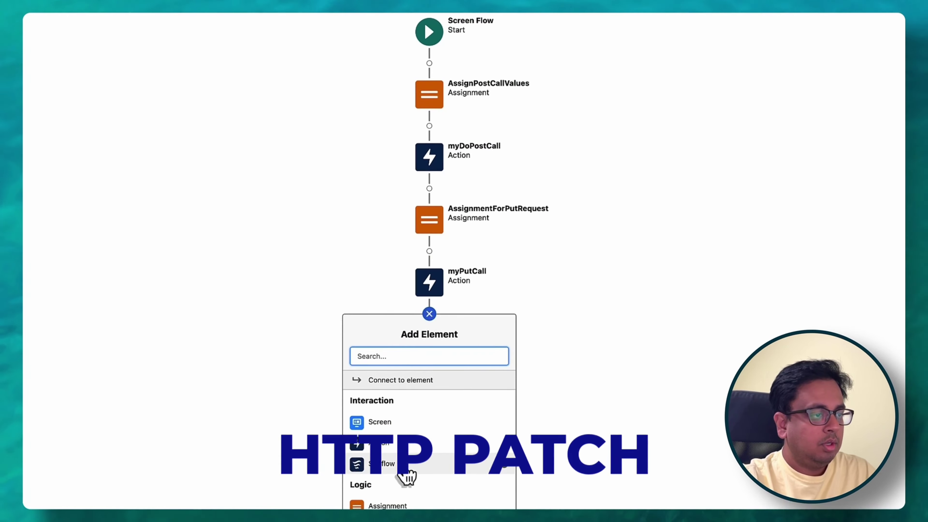
left_click(402, 460)
left_click(298, 355)
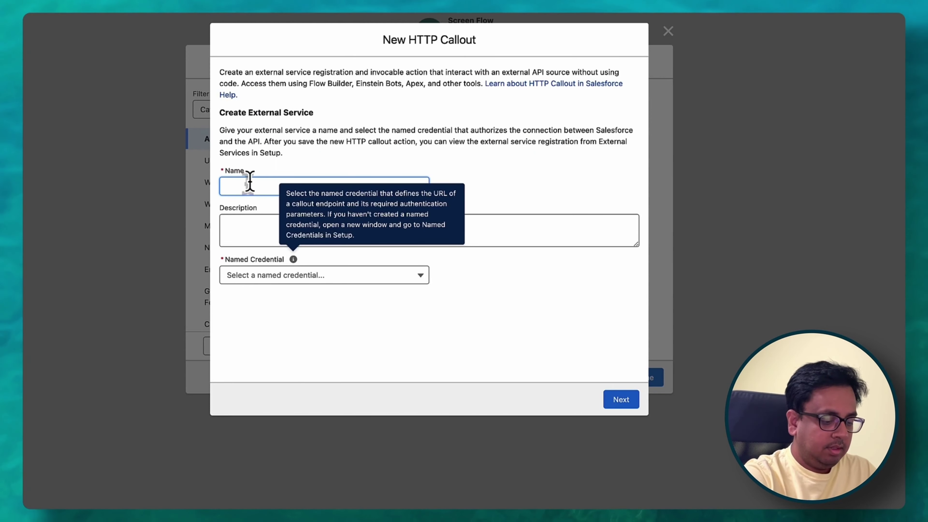
Step: Name the external service myHttpPatchExternalService, assign it the Restful_External_Credential named credential, and continue to the invocable action setup
type("myHttpPat")
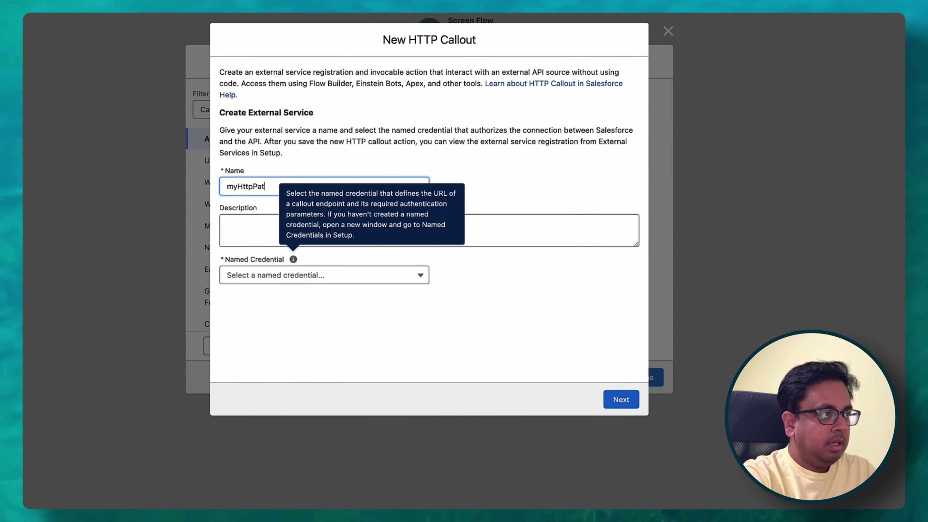
type("chEx")
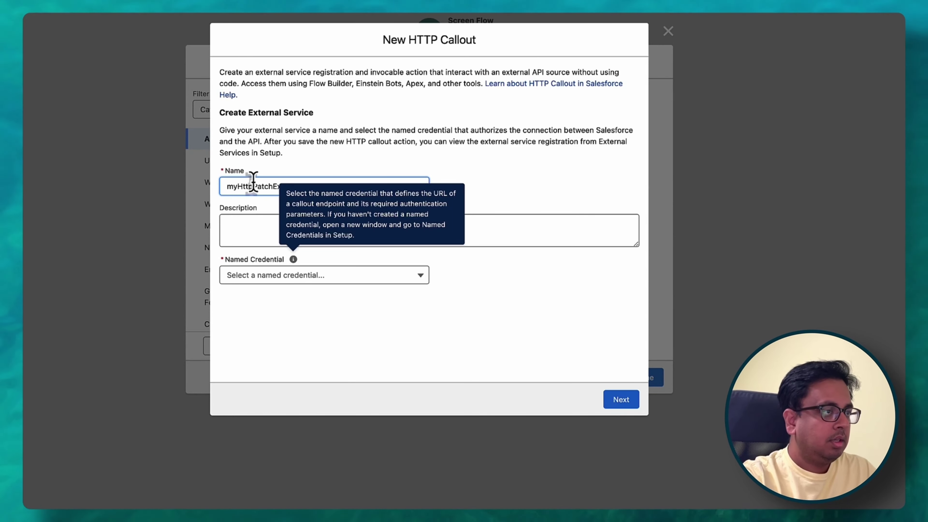
left_click(328, 175)
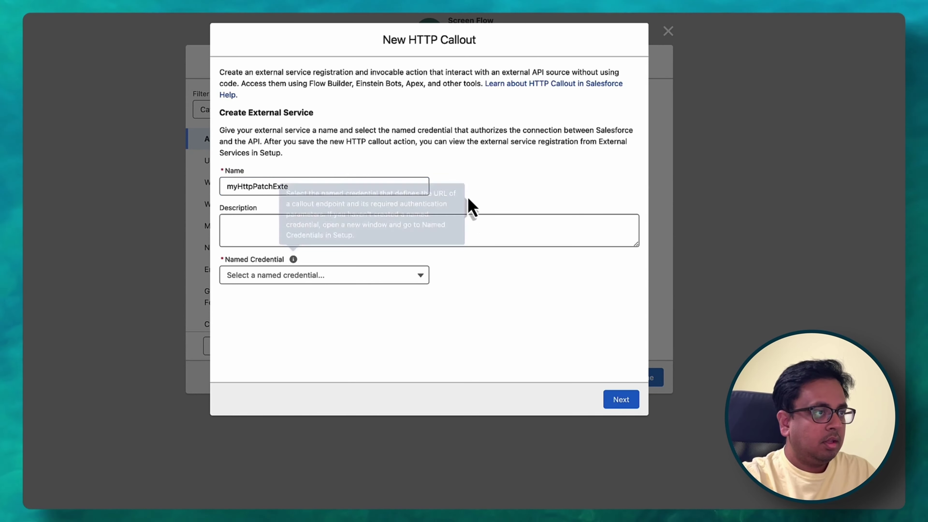
left_click(322, 188)
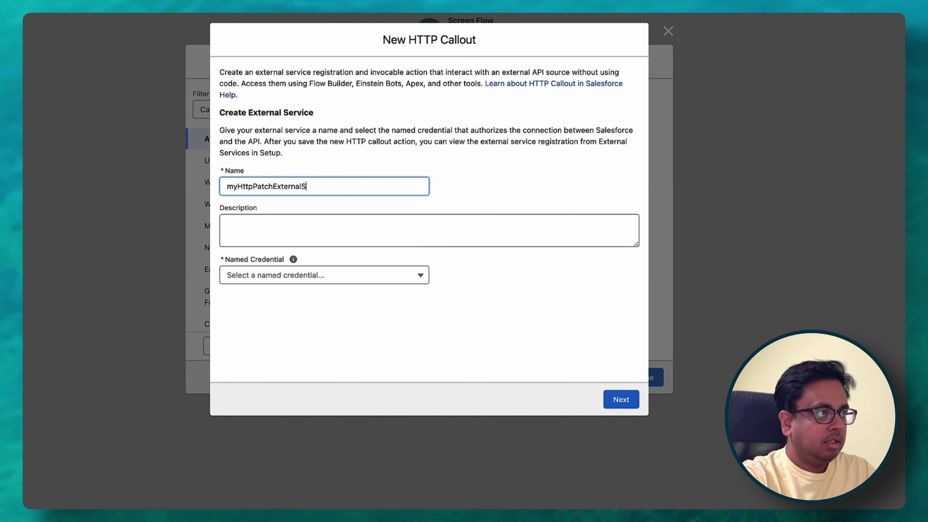
left_click(346, 281)
left_click(330, 322)
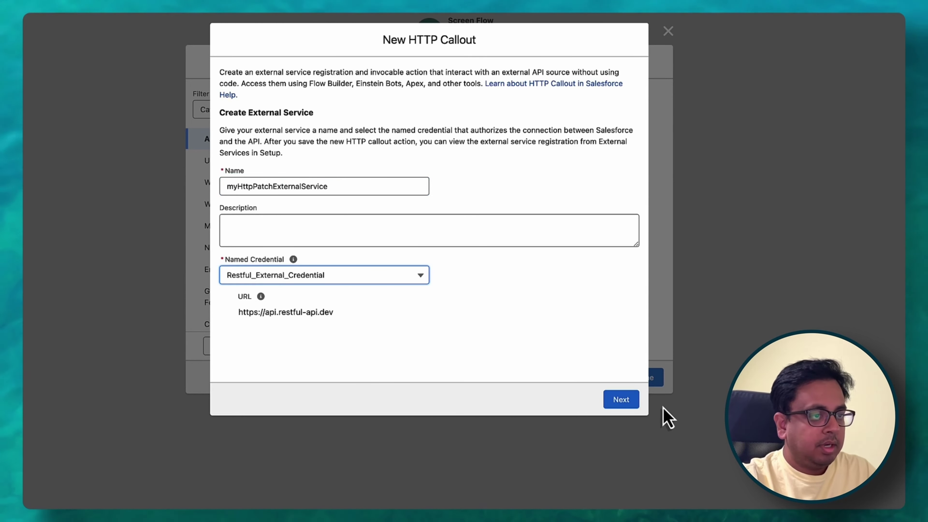
left_click(632, 404)
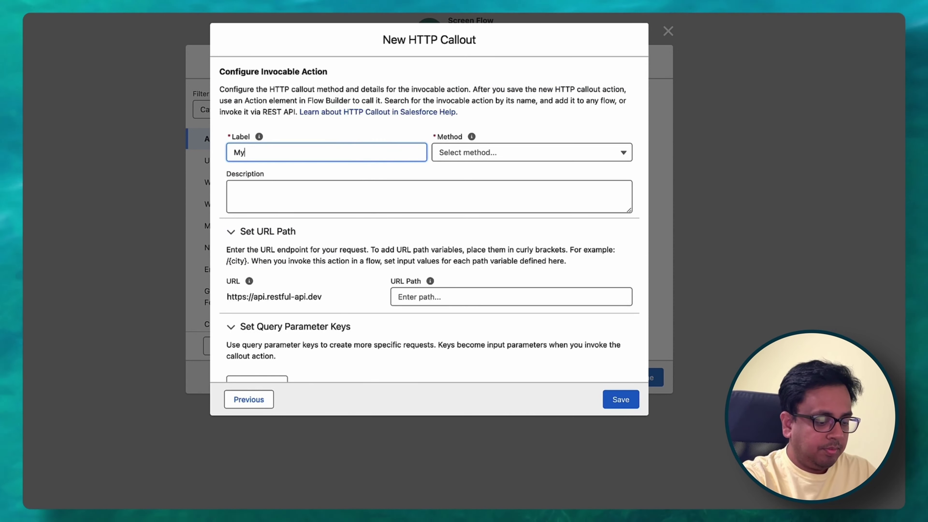
Step: Label the invocable action myPatchInvocableAction and set its method to PATCH
type("My==m")
key("BackSpace")
key("BackSpace")
key("BackSpace")
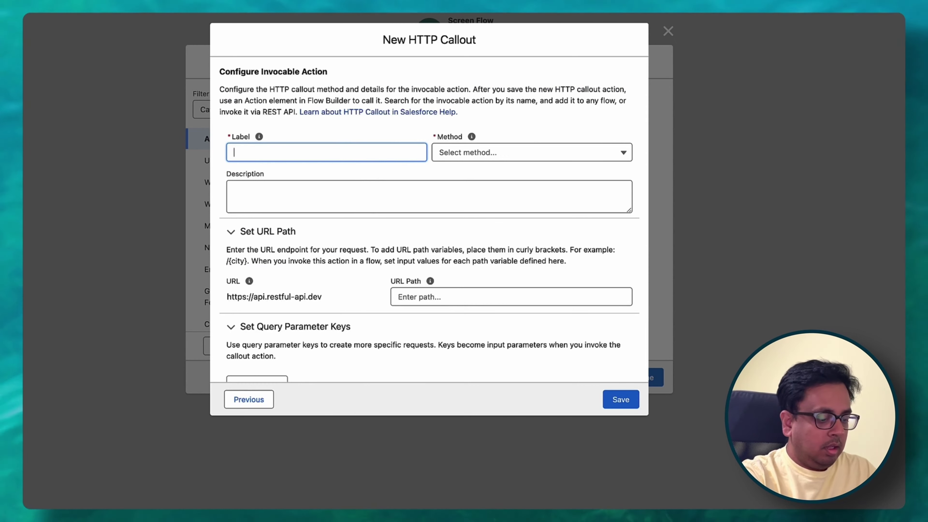
type("myPatch")
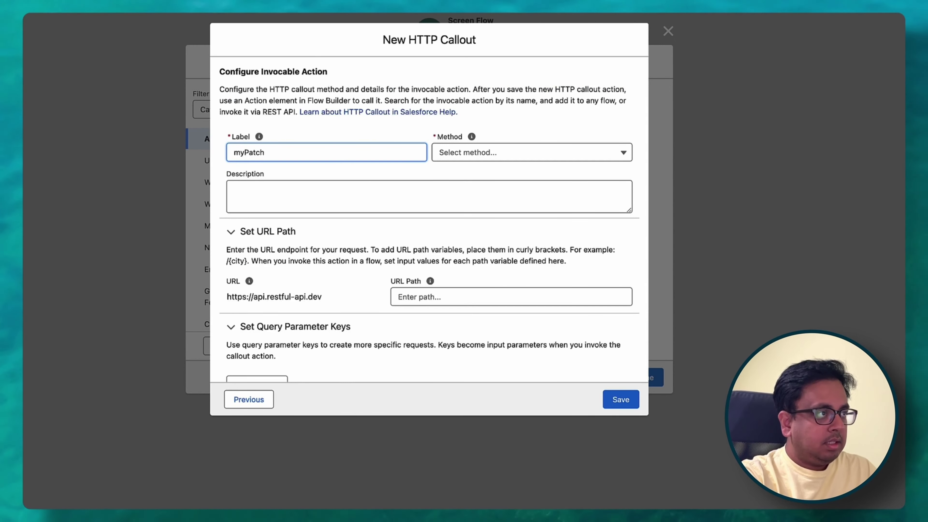
type("InvocableAction")
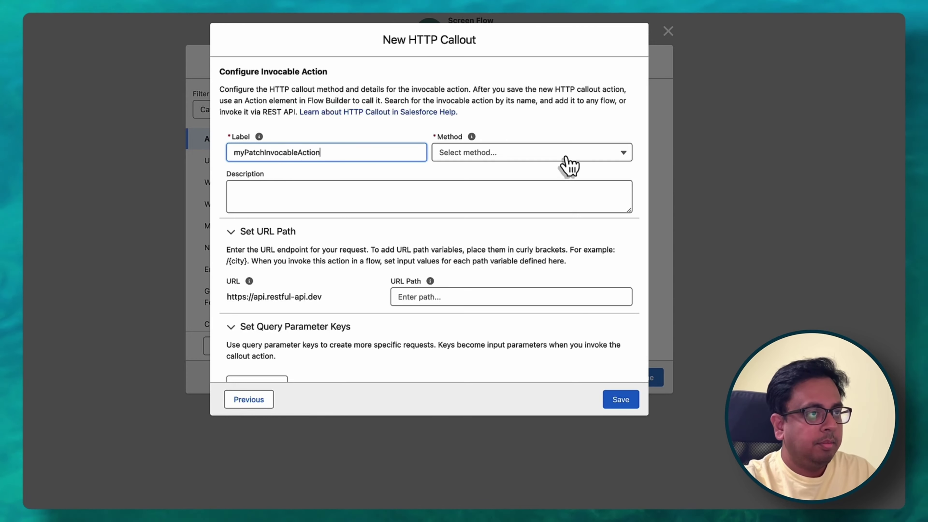
left_click(567, 161)
left_click(532, 239)
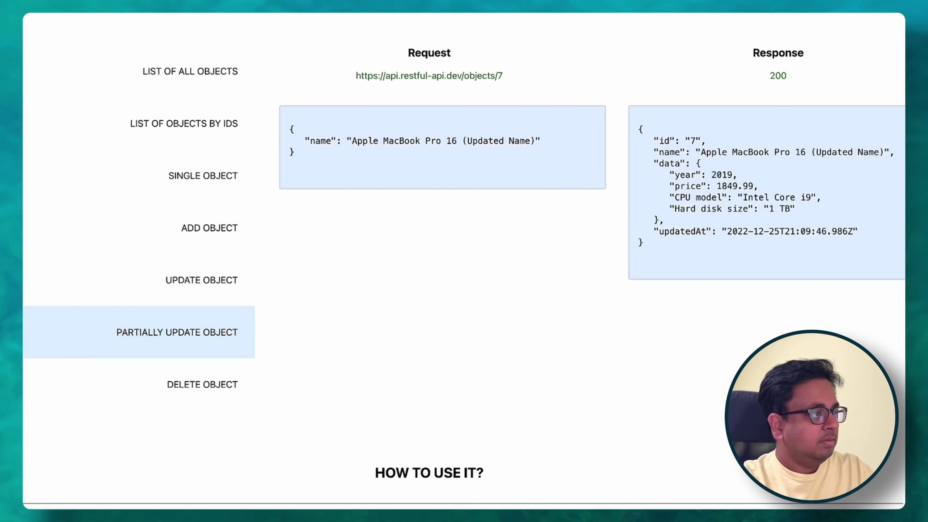
Step: Set the PATCH callout's URL path to /objects/{myid}, following the request URL in the restful-api.dev documentation
left_click_drag(463, 77, 502, 77)
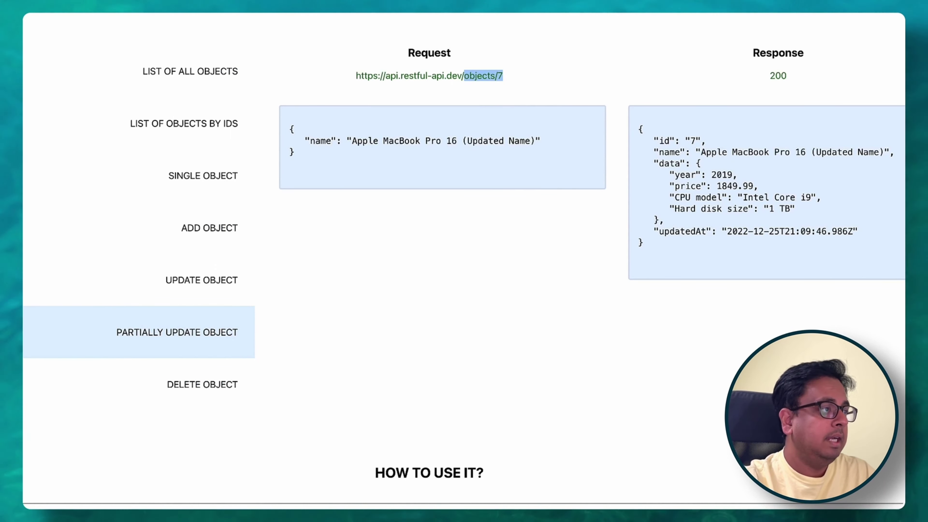
key("ctrl+Tab")
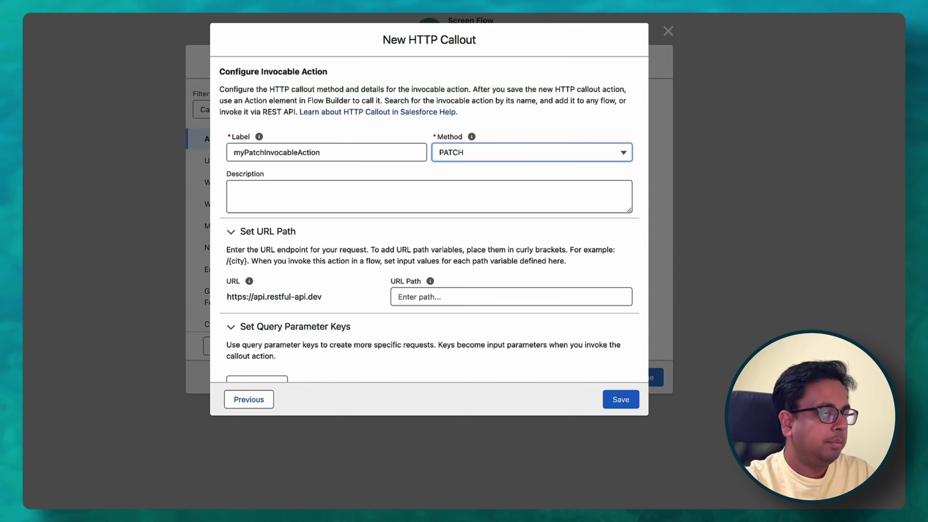
left_click(442, 296)
type("objects/7")
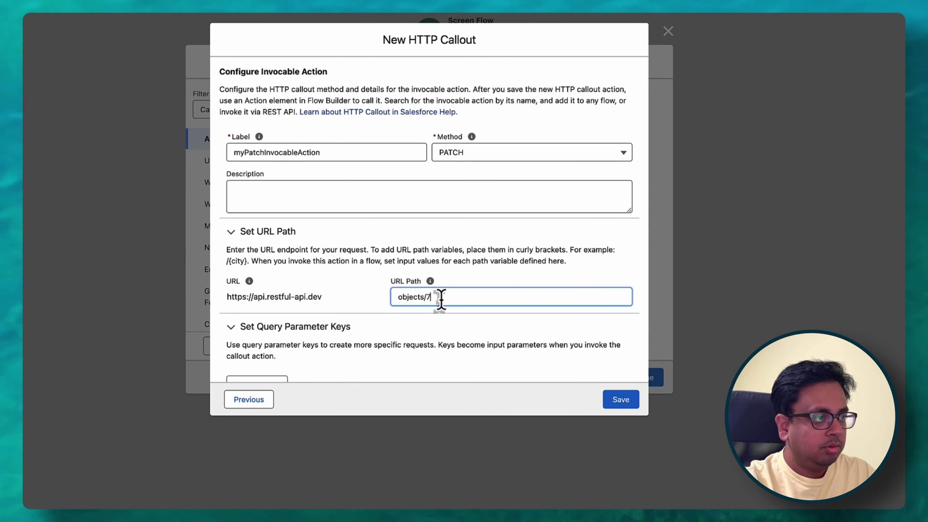
left_click(398, 297)
type("/")
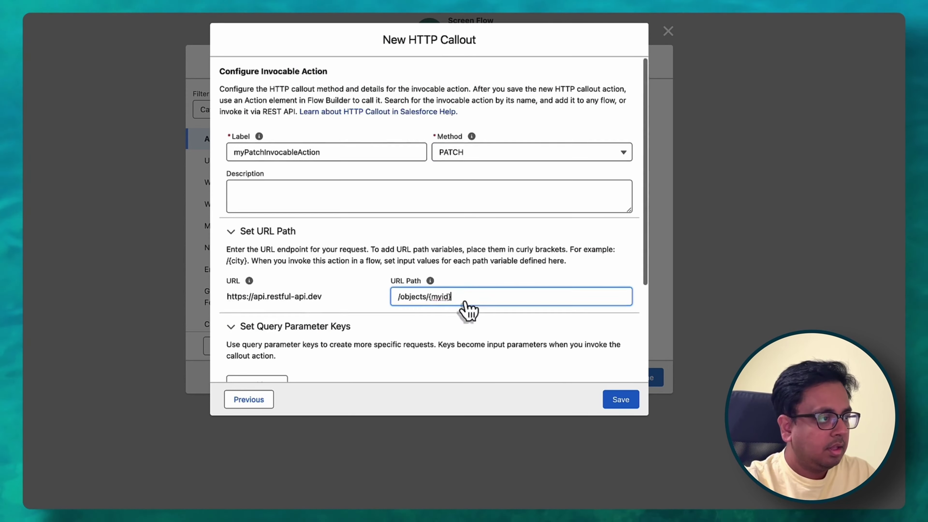
Step: Commit the URL path and set the data type of its myid key to String
scroll(468, 310, "down", 4)
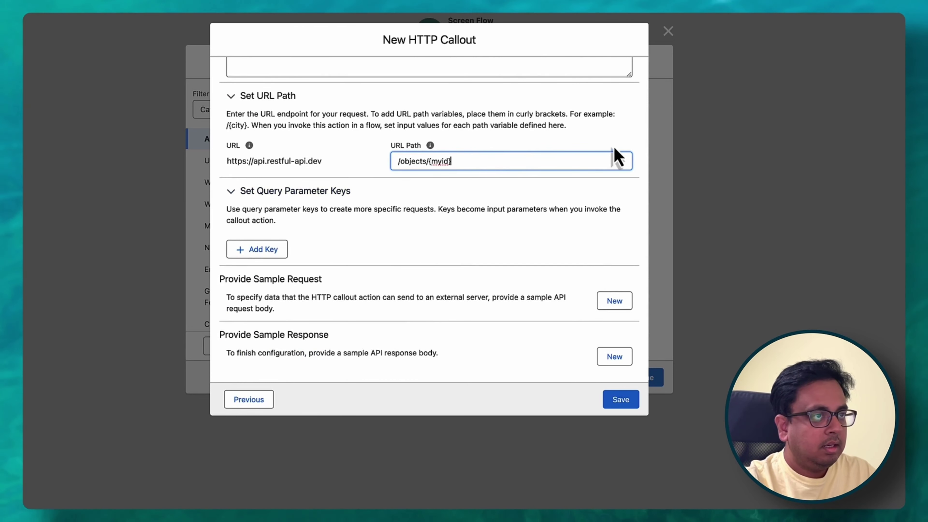
left_click(642, 164)
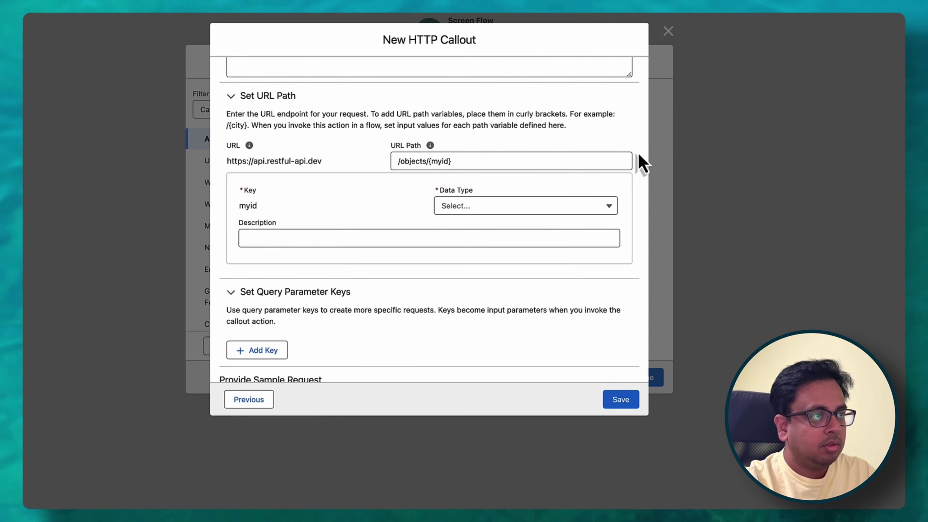
left_click(497, 206)
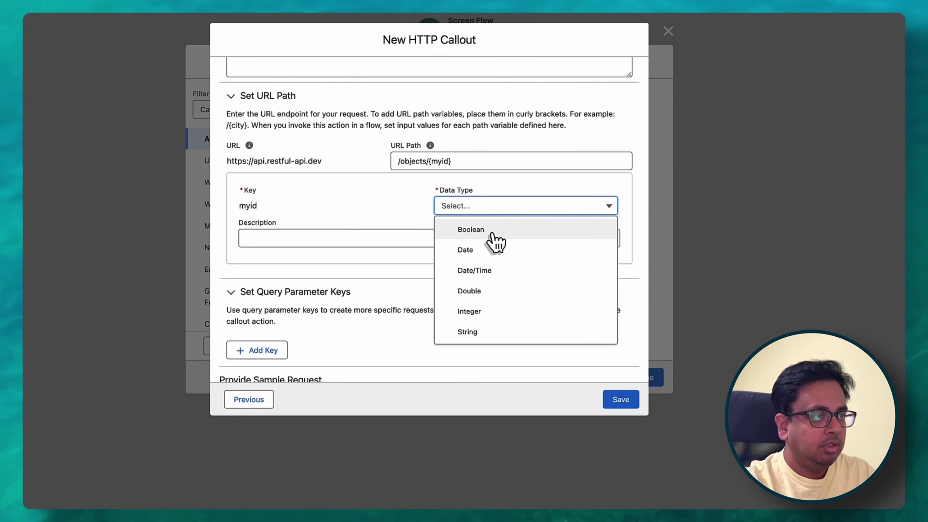
left_click(475, 332)
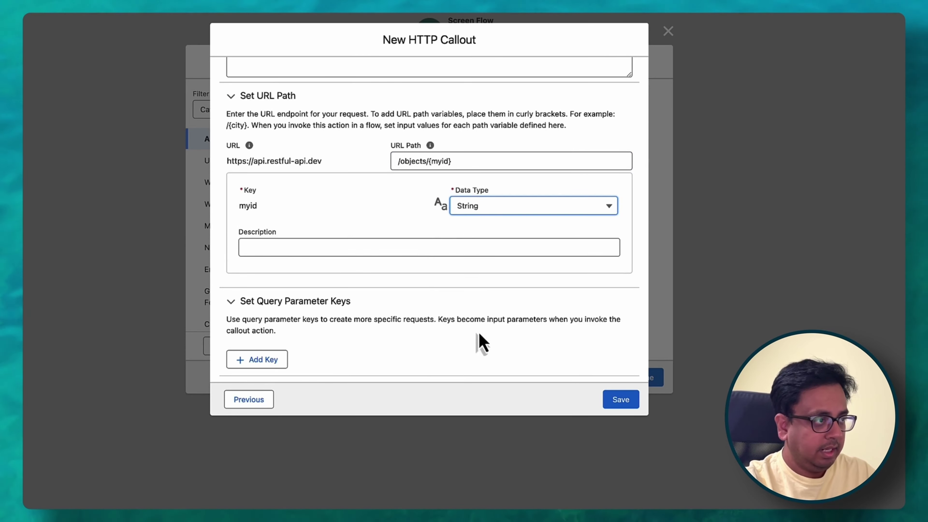
Step: Provide the sample request by copying the documentation's PATCH request JSON, then review its data structure and finish
scroll(450, 308, "down", 1)
scroll(451, 308, "down", 3)
left_click(614, 301)
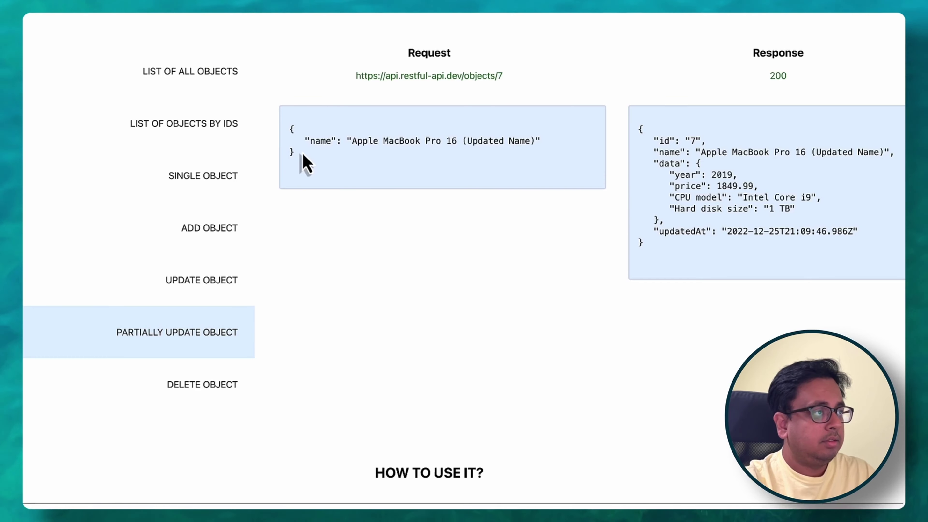
left_click_drag(302, 154, 284, 124)
key("super+c")
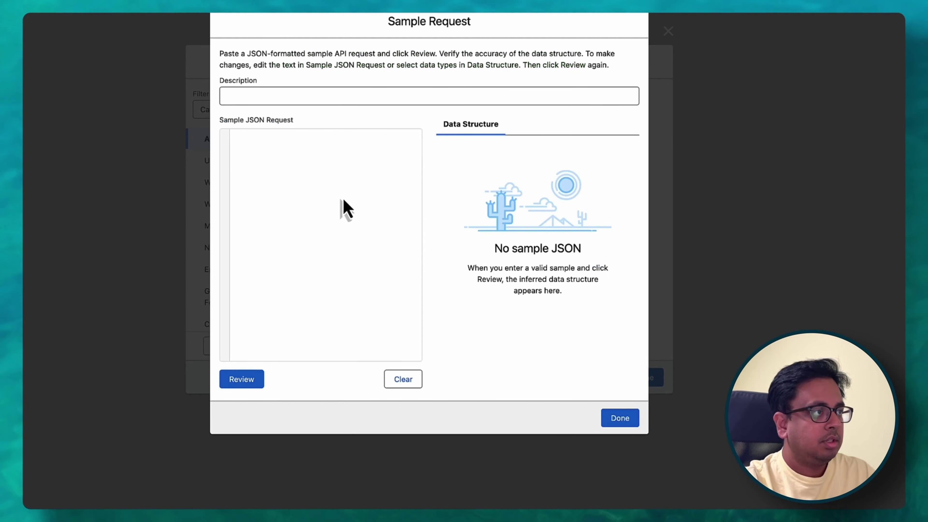
left_click(346, 208)
key("super+v")
left_click(249, 378)
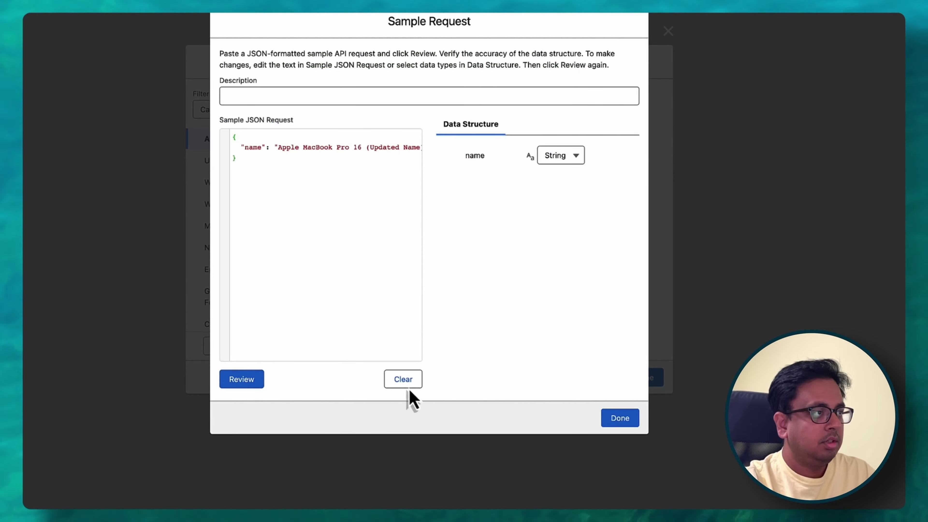
left_click(621, 418)
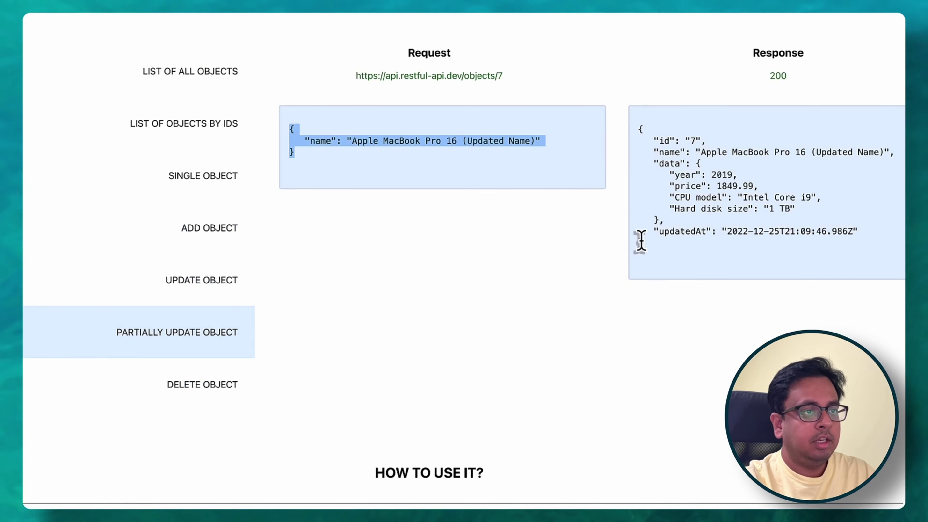
Step: Provide the sample response from the documentation's PATCH response JSON, review its data structure, and save the HTTP callout
left_click_drag(641, 241, 640, 131)
key("super+c")
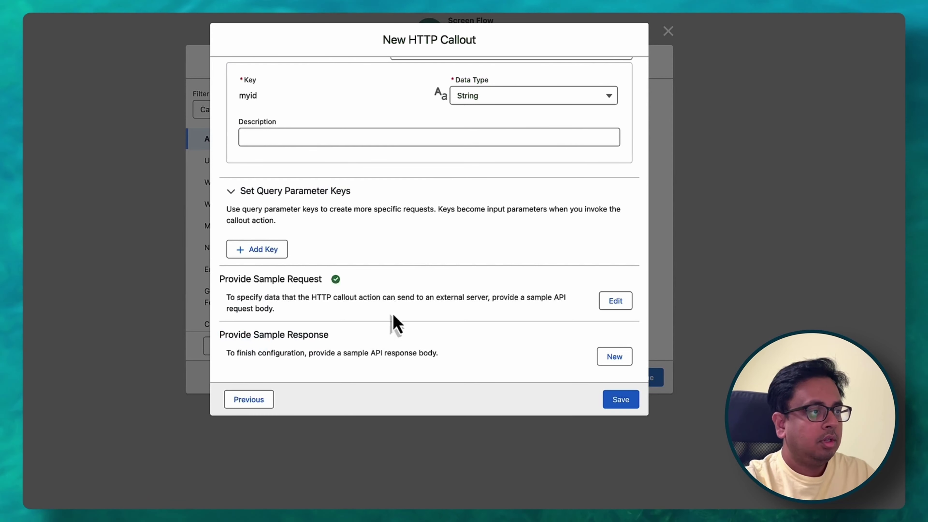
left_click(614, 362)
key("super+v")
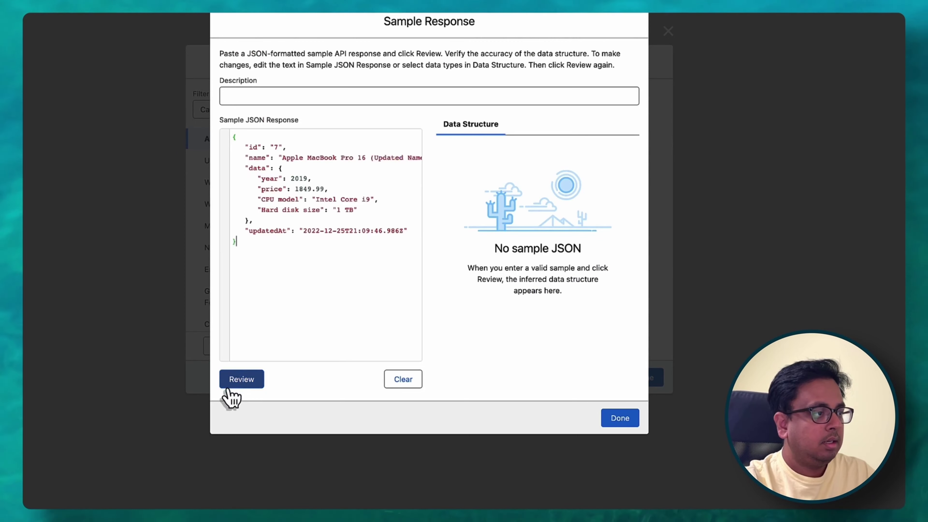
left_click(241, 379)
left_click(620, 418)
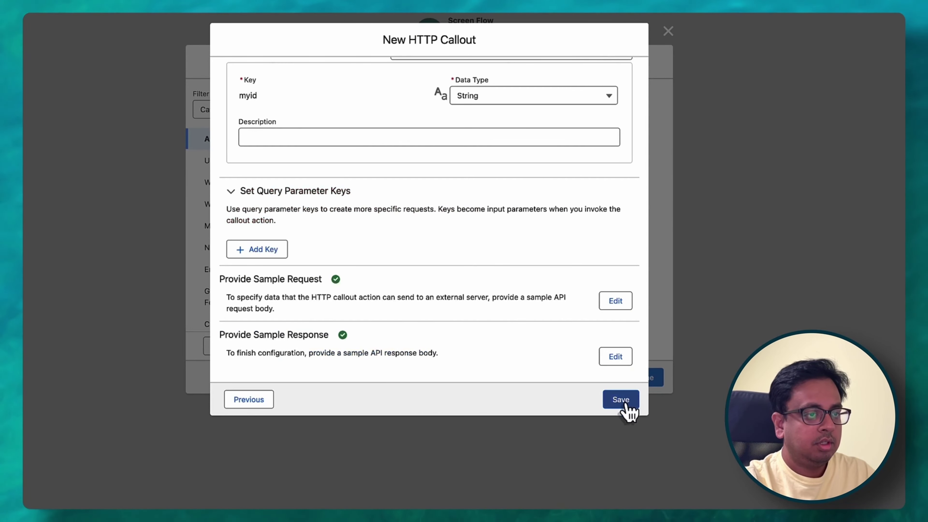
left_click(625, 404)
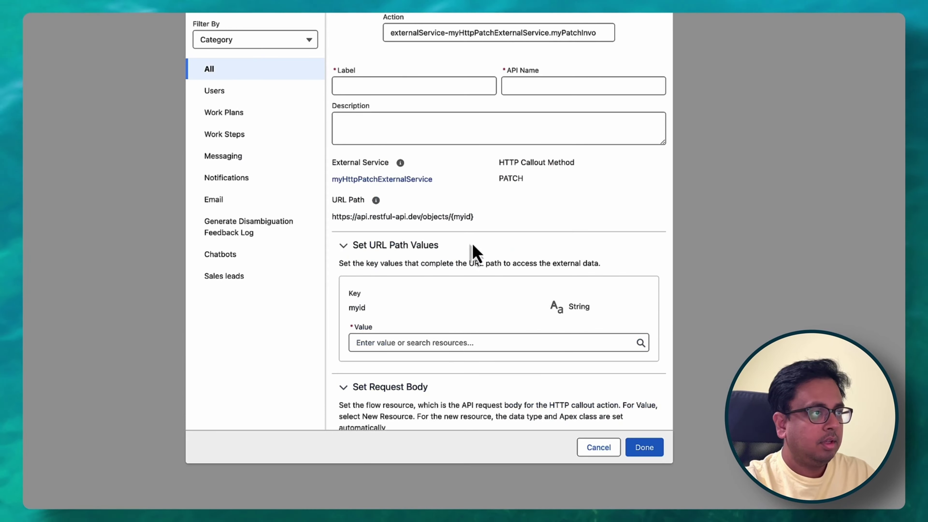
Step: Label the flow's PATCH action myDoPatchCall and make its API name match
left_click(413, 86)
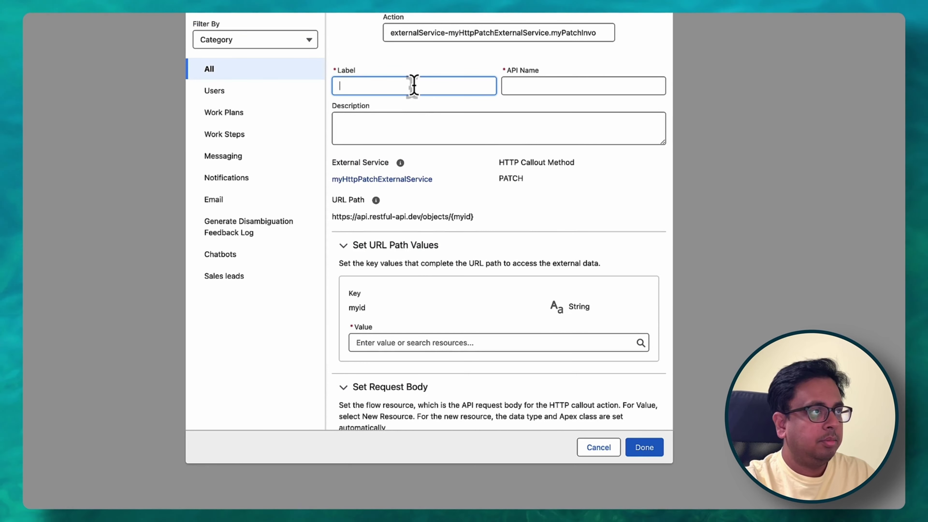
type("myD")
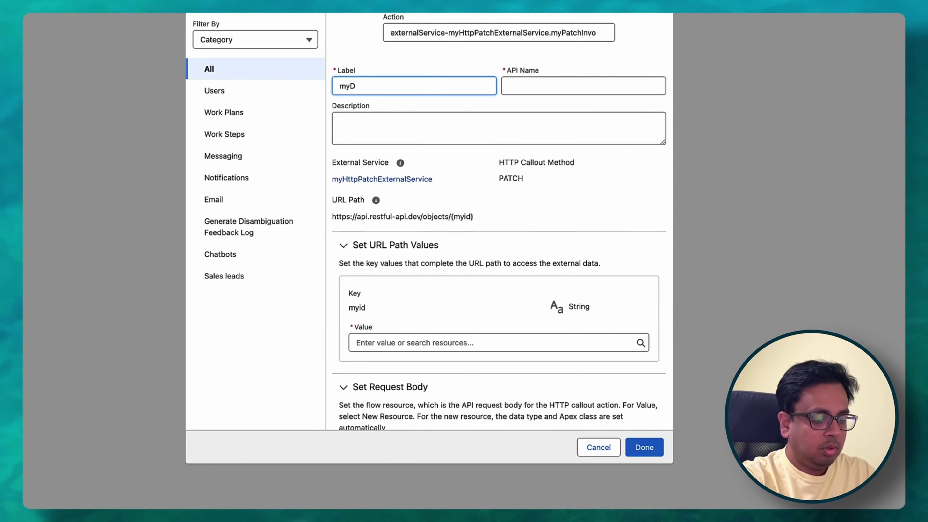
type("o")
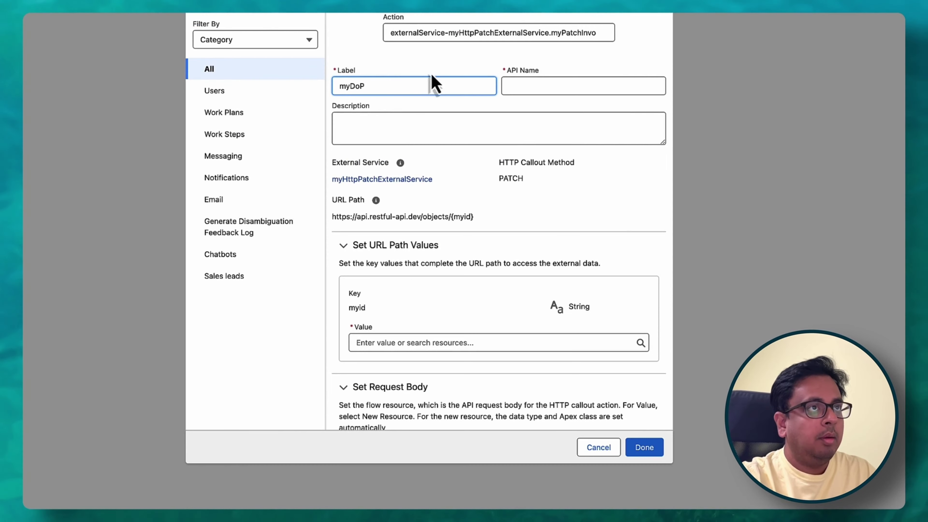
type("P")
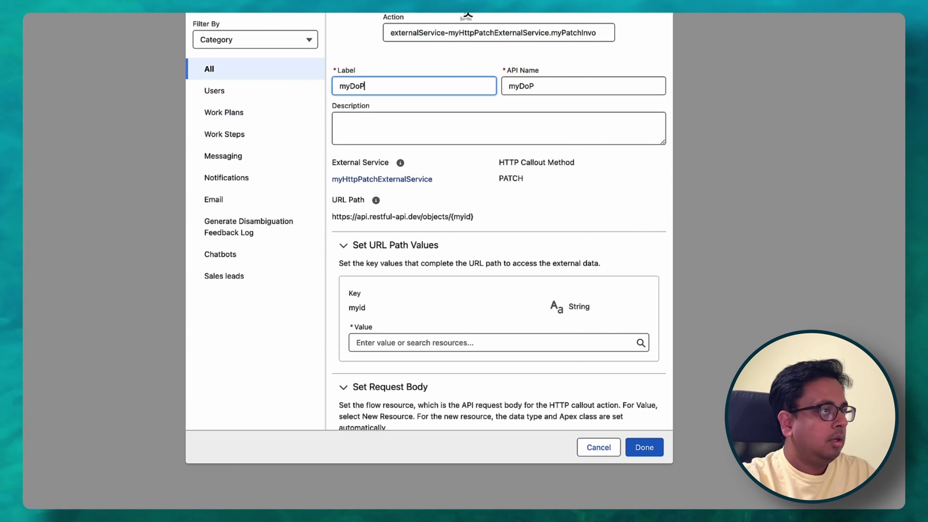
type("atchCal")
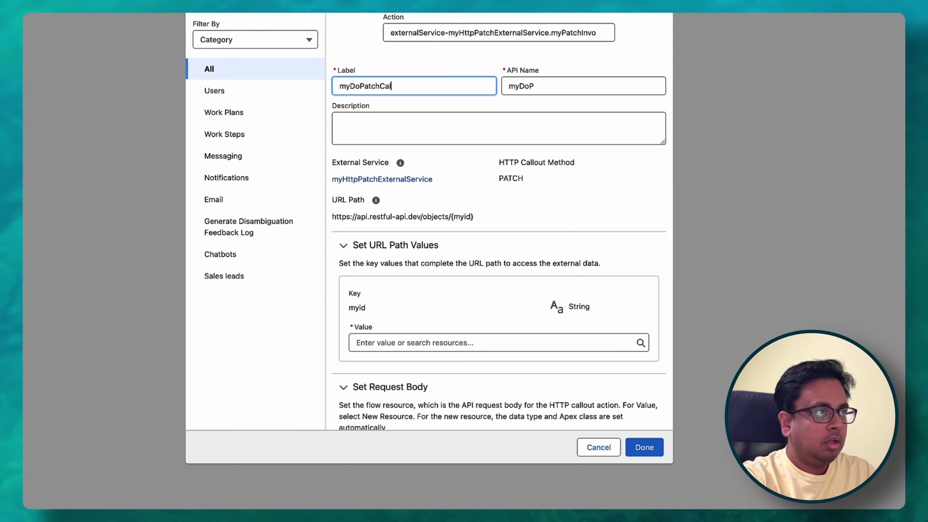
type("l")
key("Tab")
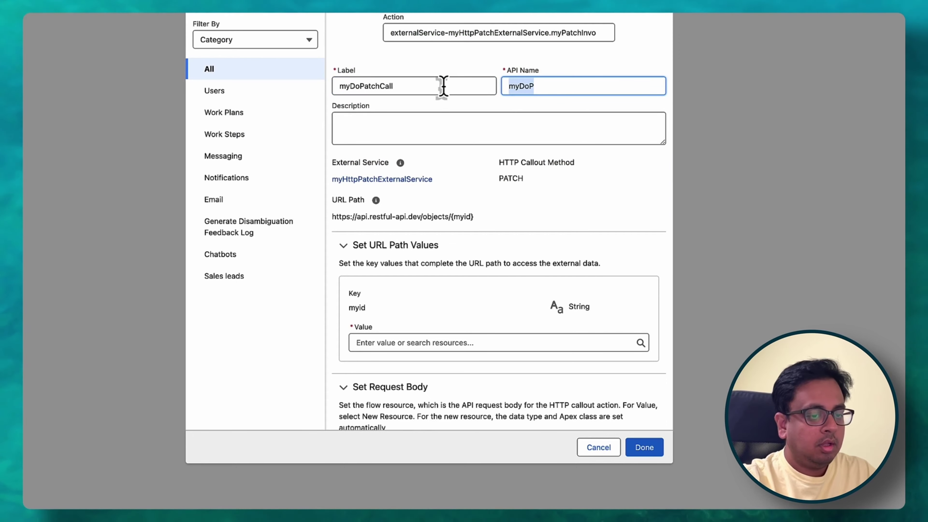
key("shift+Tab")
key("Tab")
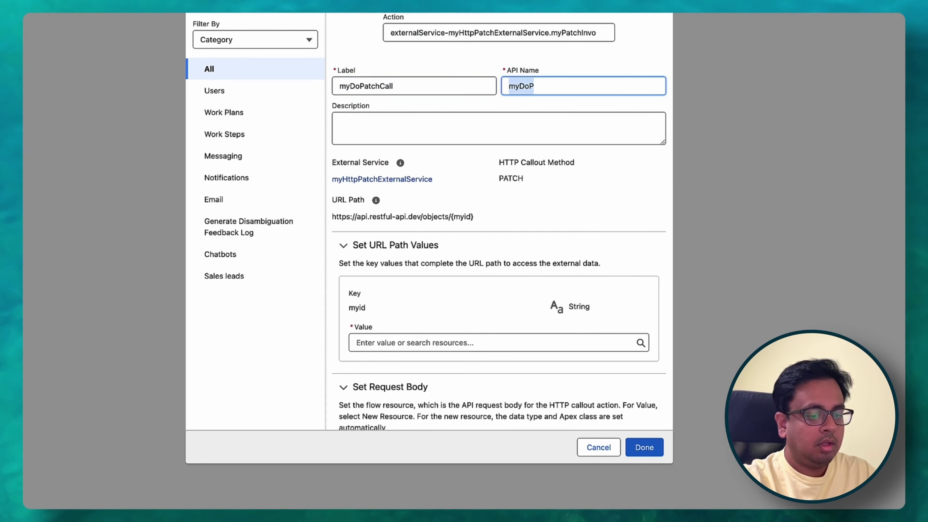
key("shift+Tab")
key("Tab")
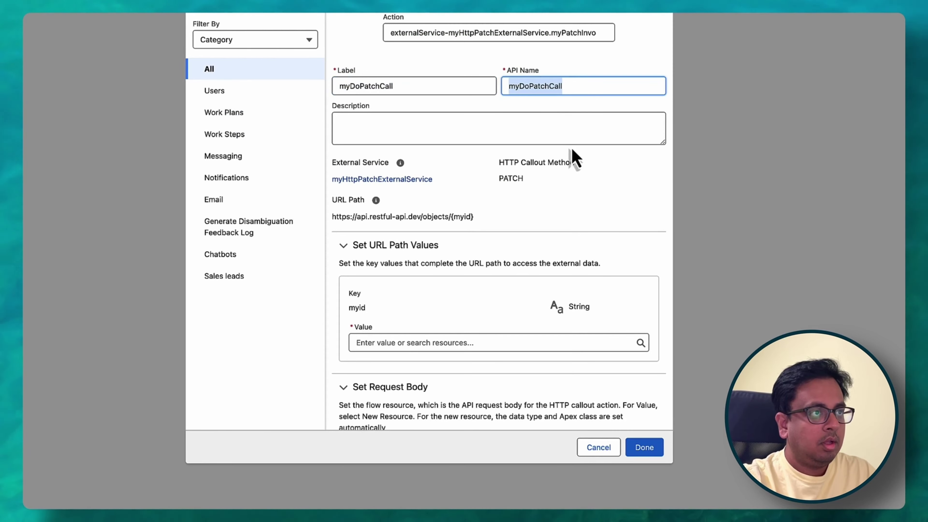
Step: Set the myid URL path value to the id from the 2XX output of myDoPostCall
scroll(570, 152, "down", 5)
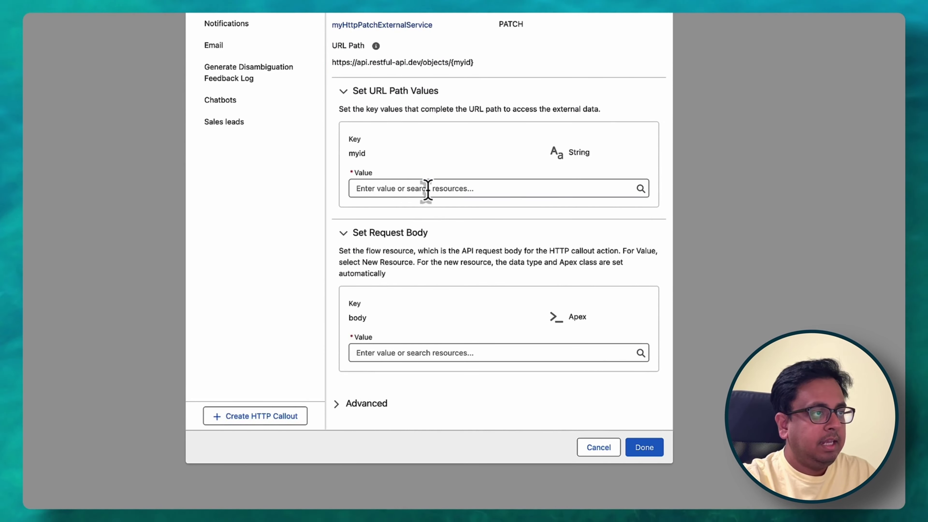
left_click(427, 188)
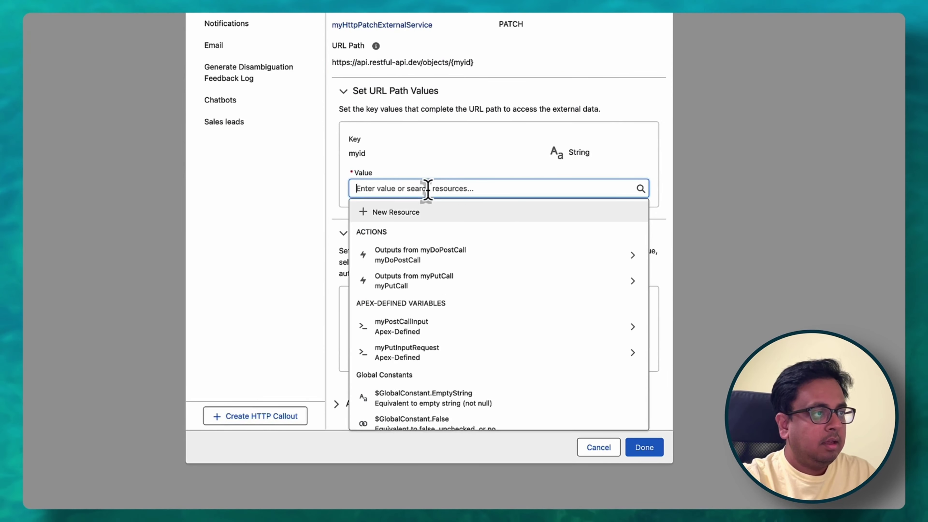
left_click(441, 263)
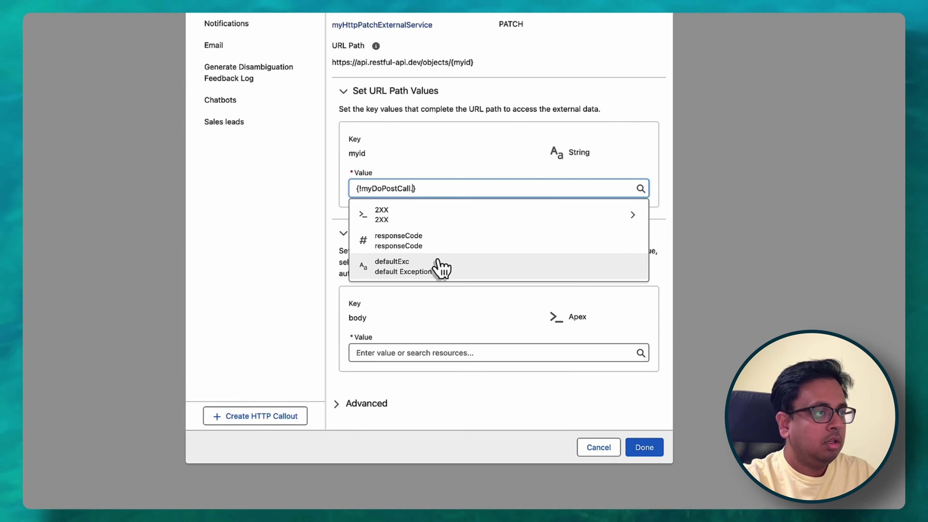
left_click(431, 223)
left_click(401, 274)
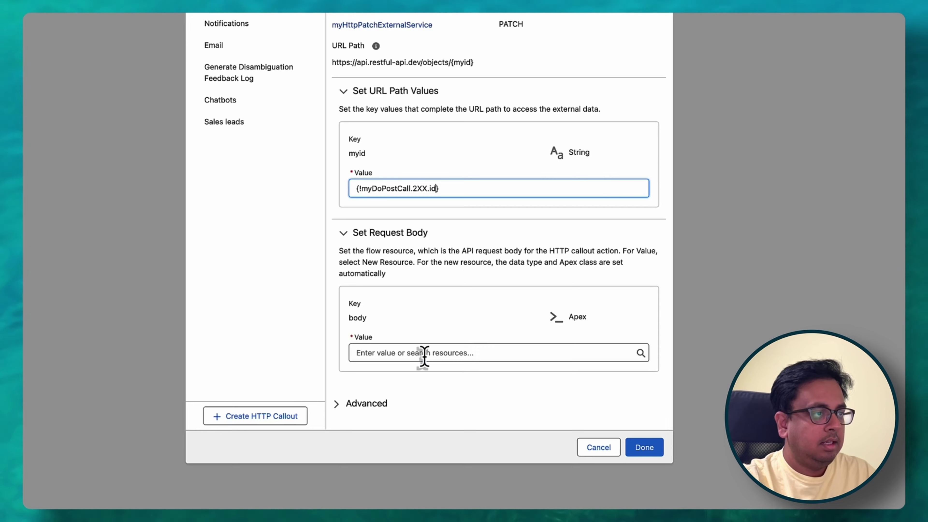
Step: Create the Apex-defined resource myPatchRequestInput as the request body value and finish the myDoPatchCall action
left_click(424, 354)
left_click(429, 205)
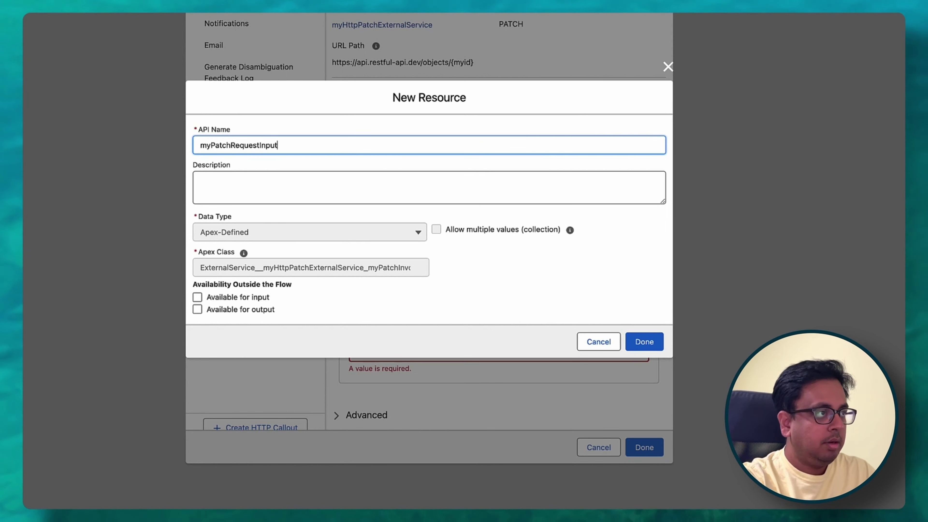
key("Tab")
left_click(644, 343)
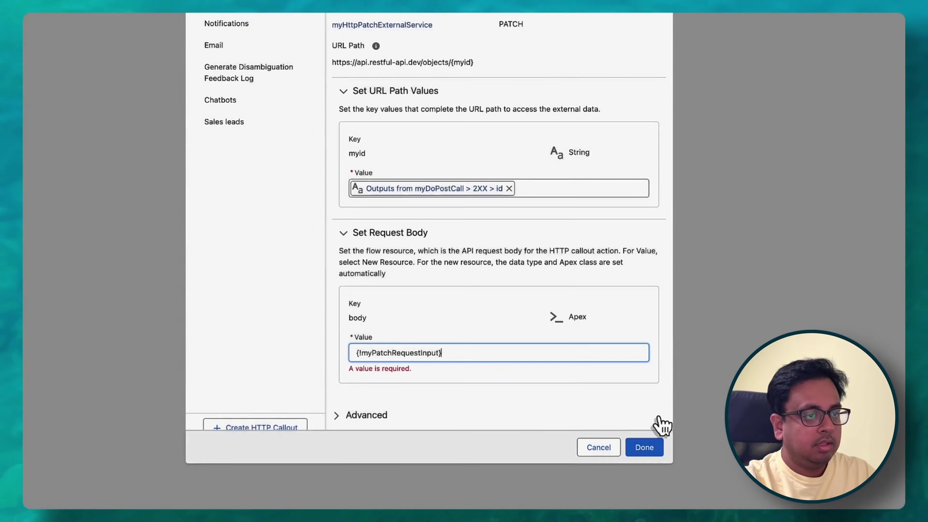
left_click(647, 447)
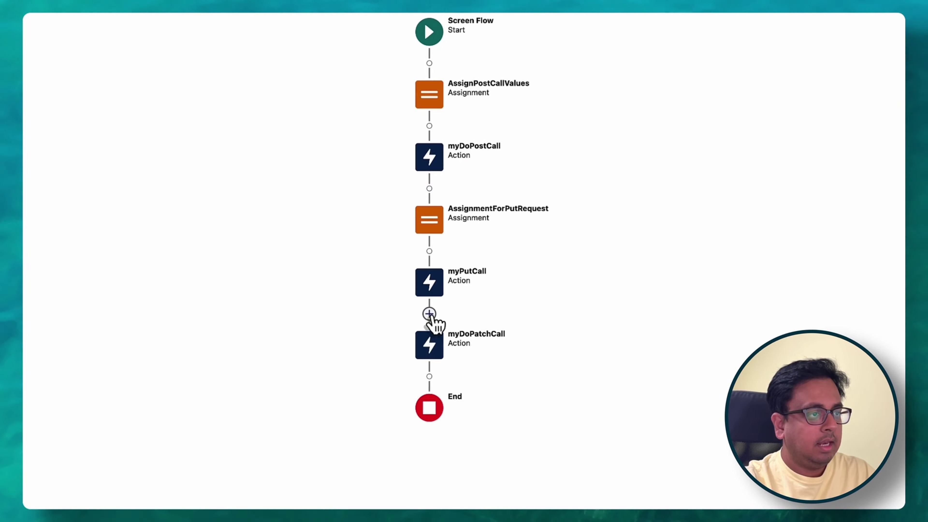
Step: Add an assignment element labelled PatchAssignment between myPutCall and myDoPatchCall, with a matching API name
left_click(430, 315)
scroll(406, 439, "down", 5)
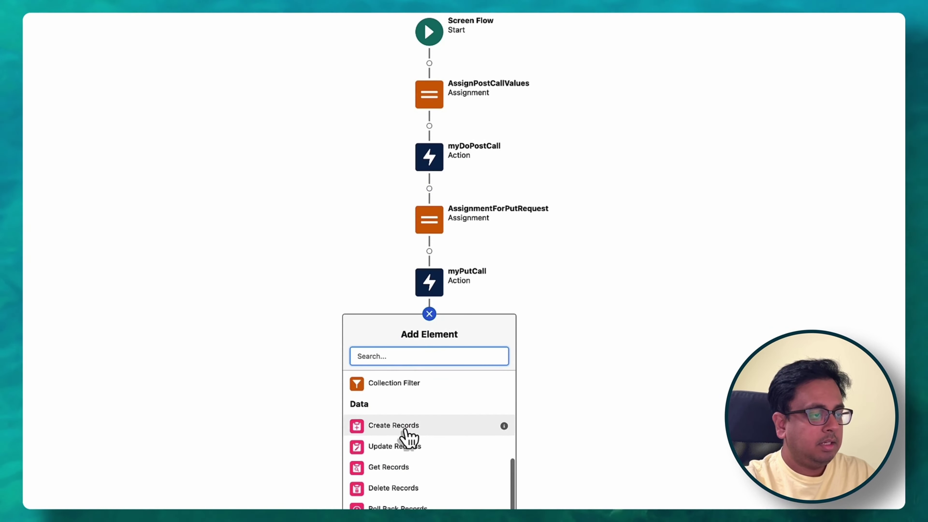
scroll(408, 420, "up", 5)
left_click(405, 391)
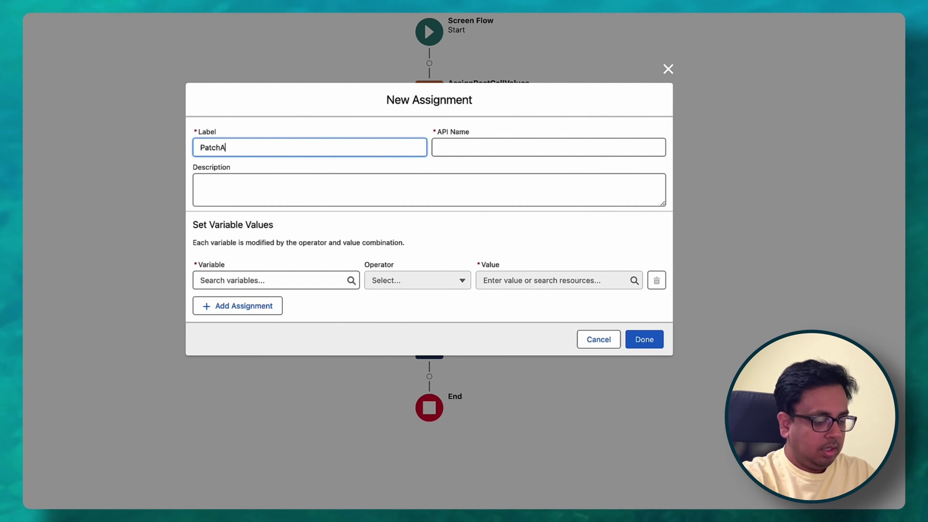
key("Tab")
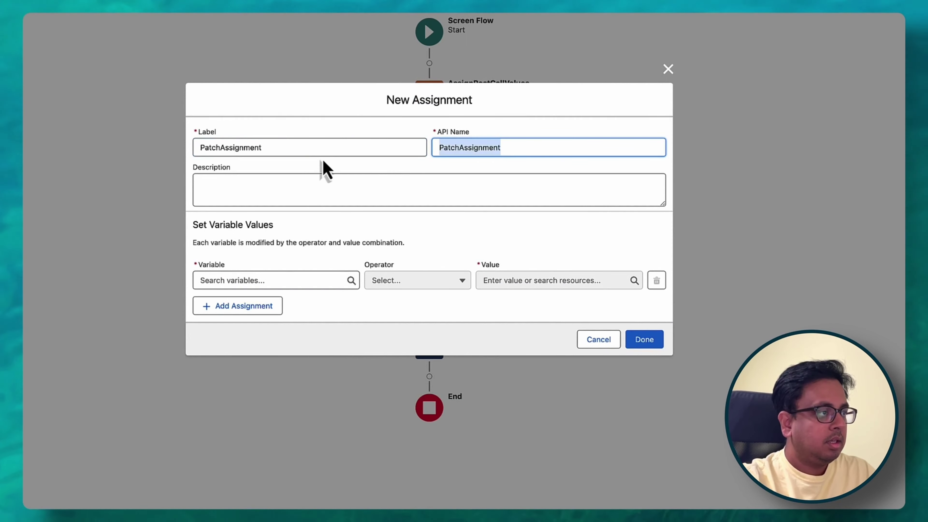
Step: Assign myPatchRequestInput.name the value "Apple MacBook Pro 16 (Updated Name)" copied from the PATCH request documentation, and finish the assignment
left_click(284, 278)
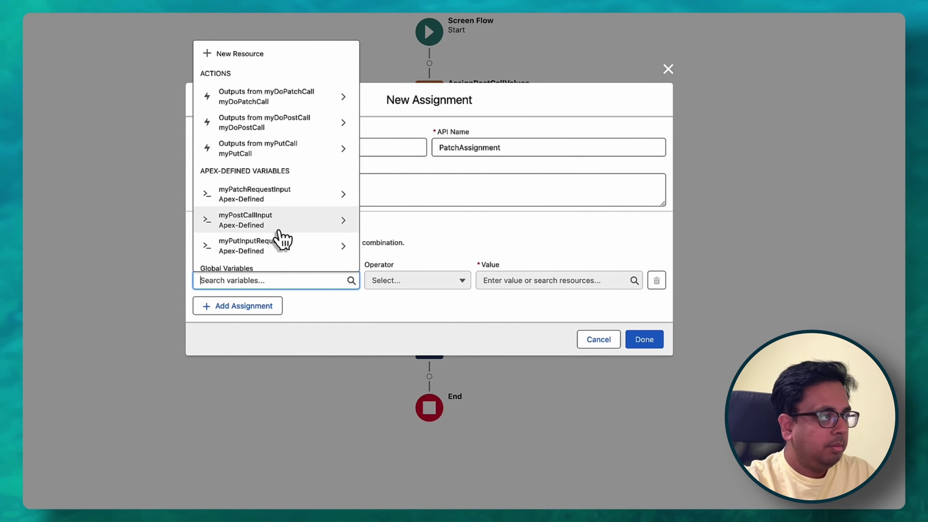
left_click(269, 194)
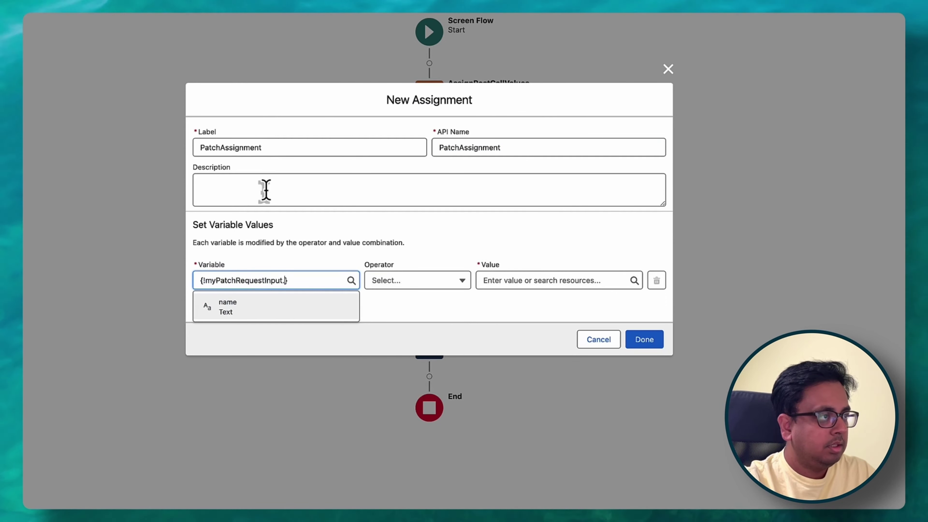
left_click(261, 310)
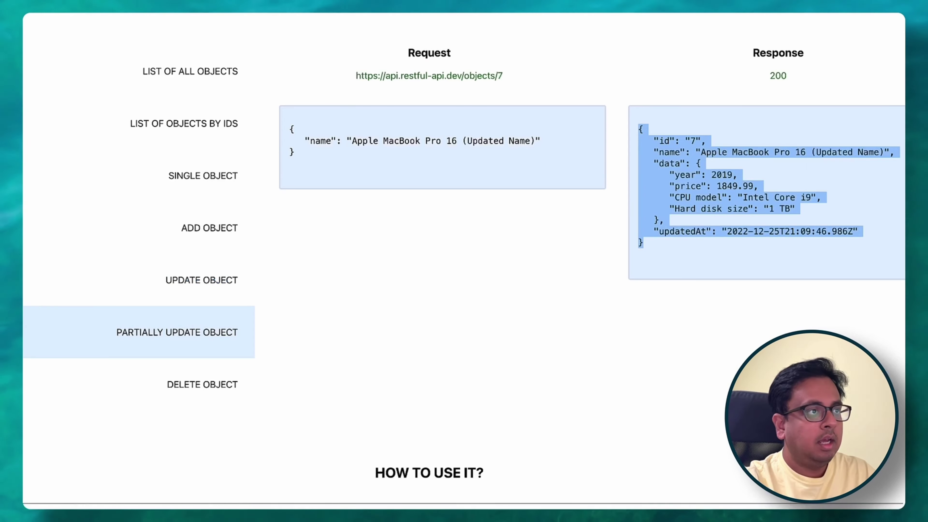
left_click_drag(350, 141, 536, 143)
key("super+c")
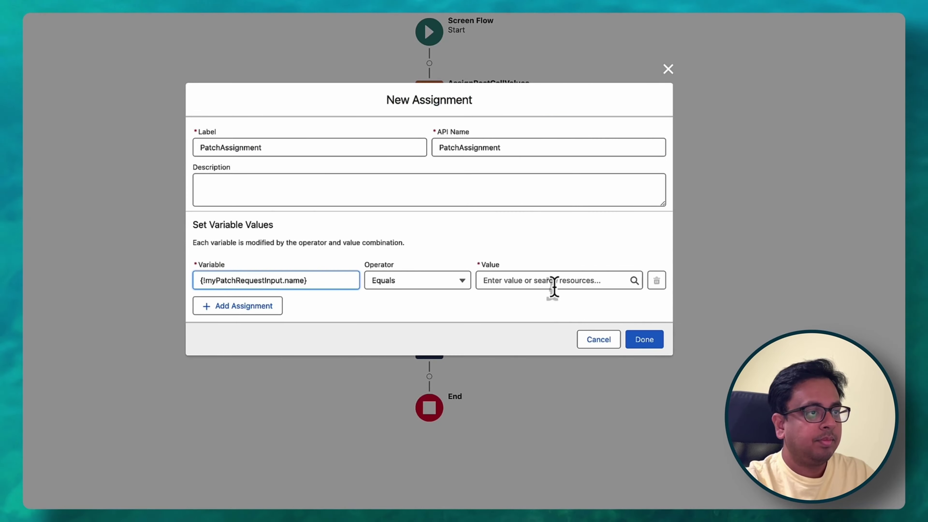
left_click(553, 284)
key("super+v")
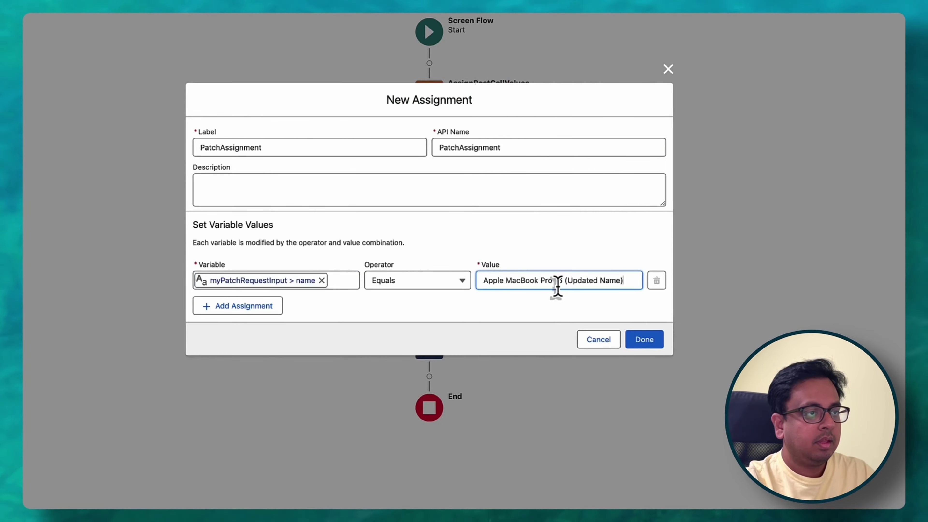
left_click(647, 342)
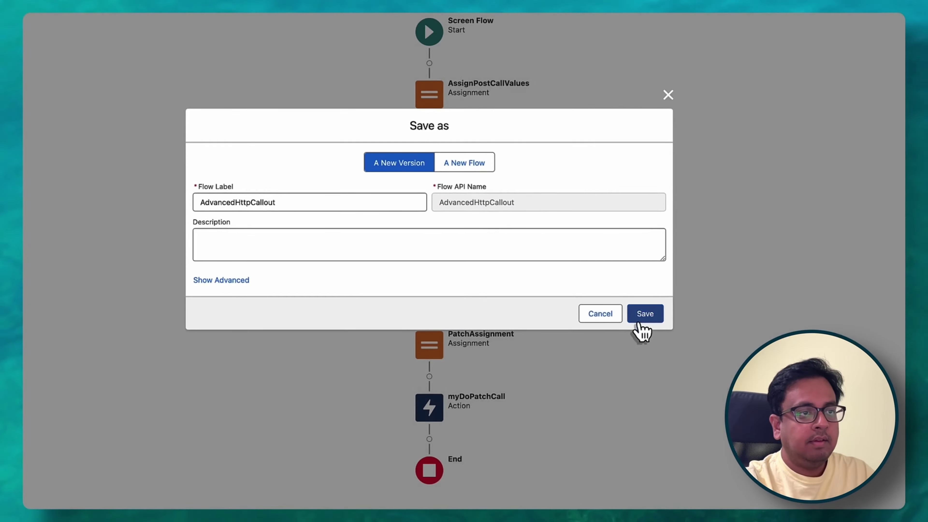
Step: Save the flow as a new version, activated, and run it in debug mode with the default options
left_click(639, 313)
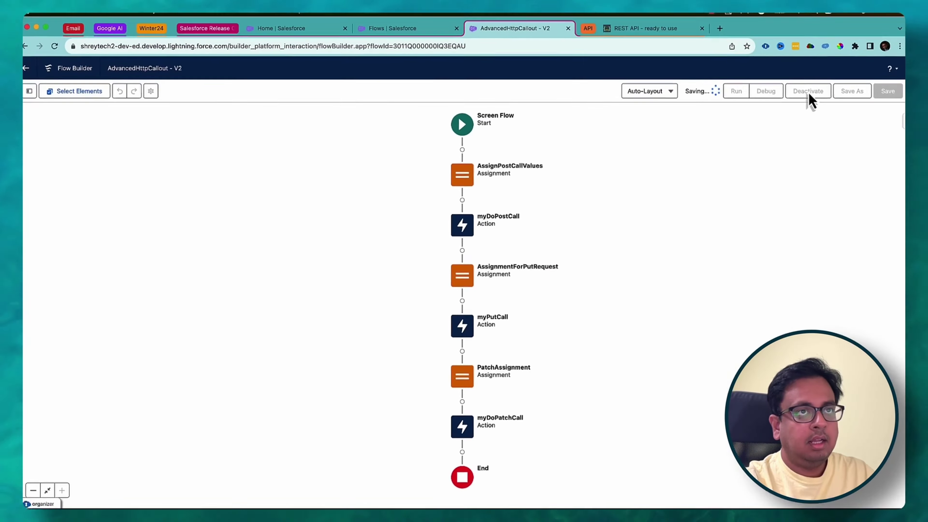
left_click(807, 102)
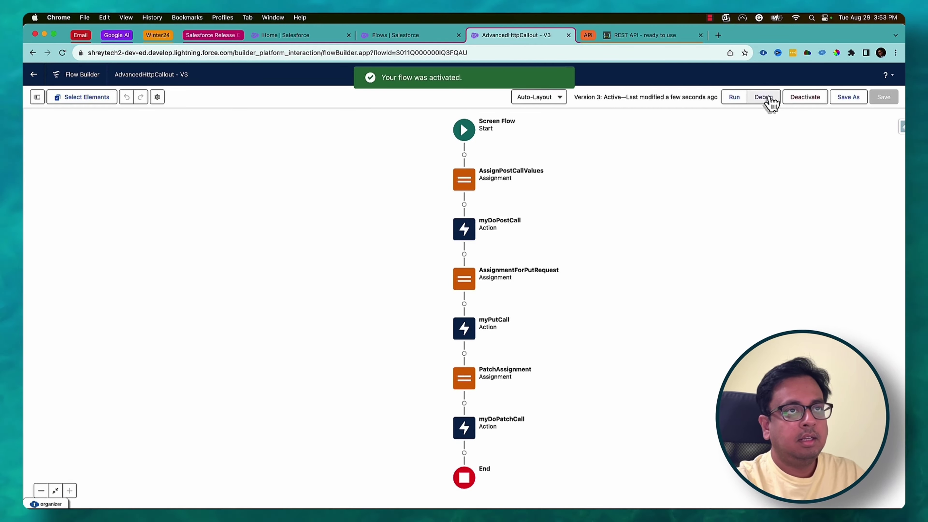
left_click(771, 98)
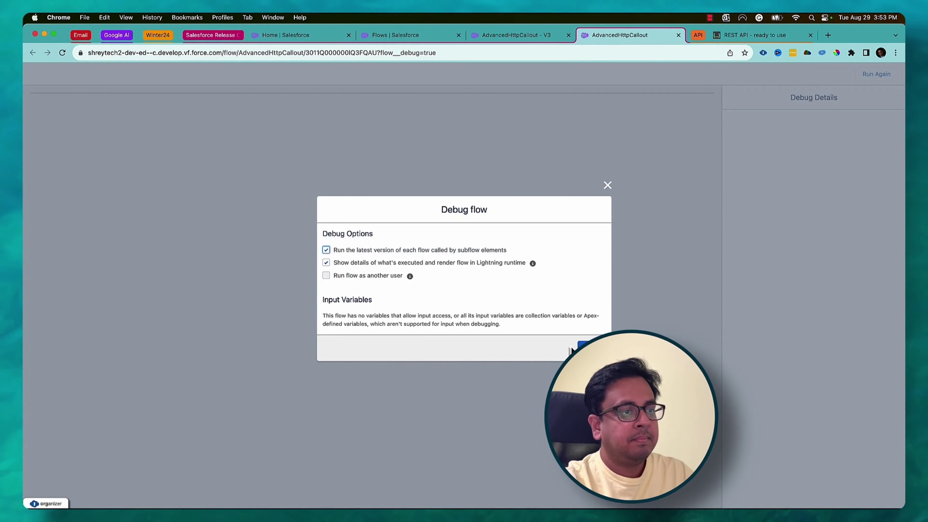
left_click(589, 346)
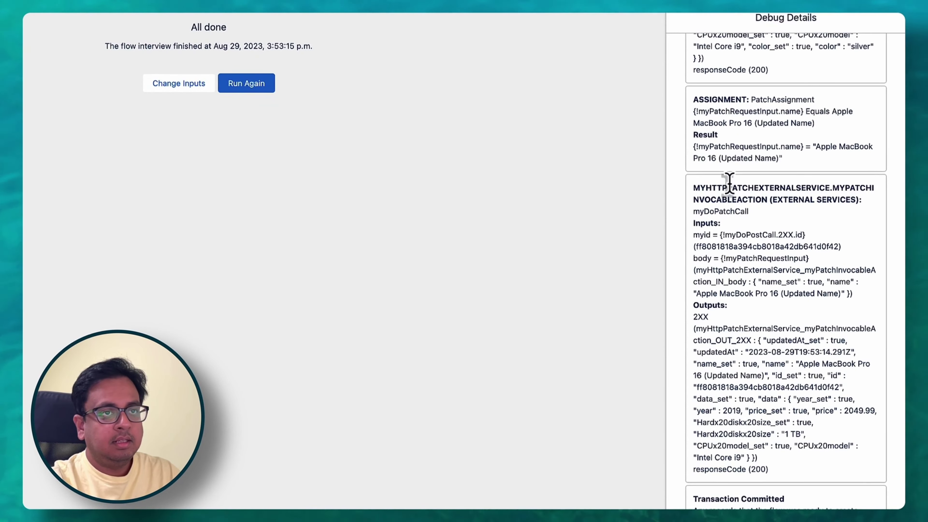
Step: Examine the debug details of the POST, PUT and PATCH callouts, comparing the object id, inputs, outputs and response codes
scroll(720, 188, "up", 15)
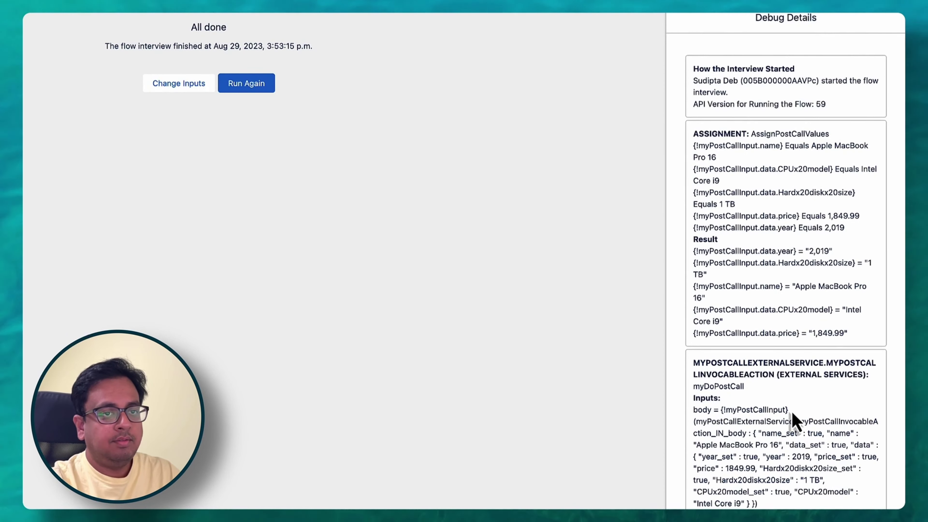
scroll(793, 417, "down", 3)
scroll(800, 338, "down", 5)
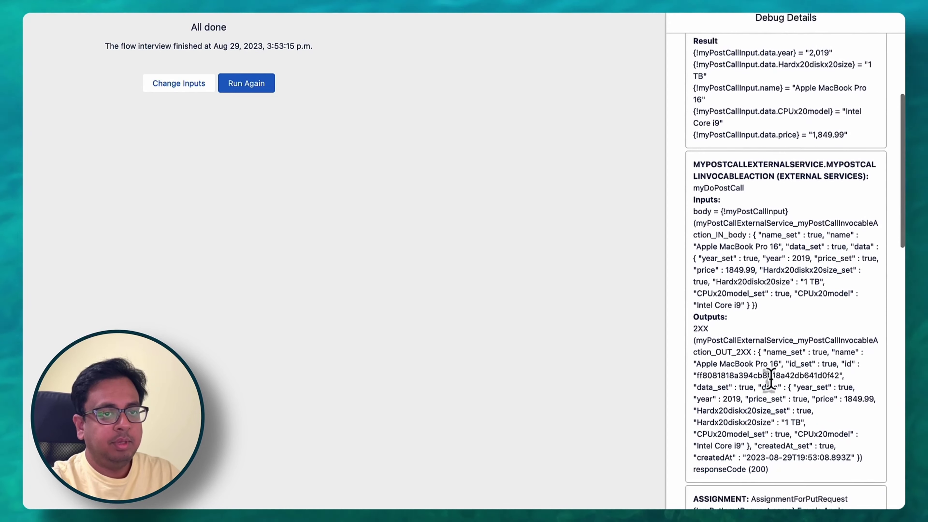
double_click(771, 376)
scroll(773, 380, "down", 15)
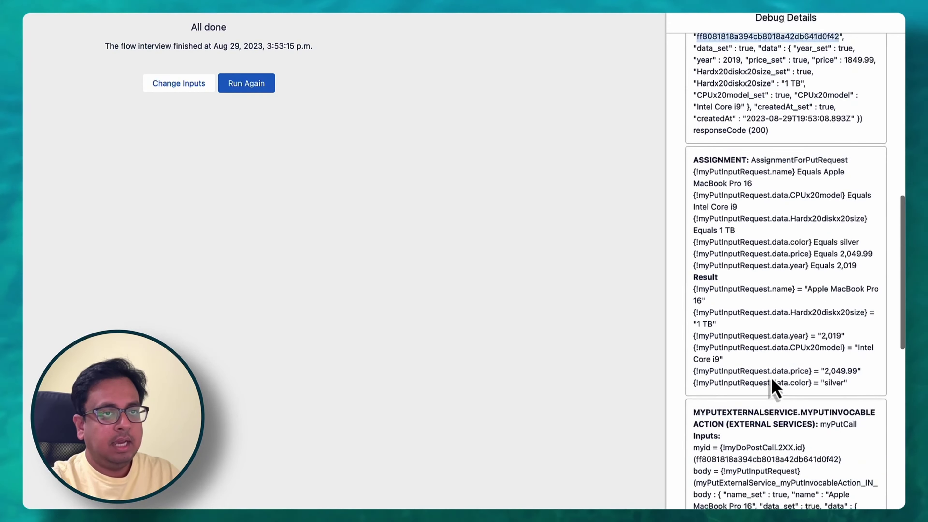
scroll(772, 378, "down", 4)
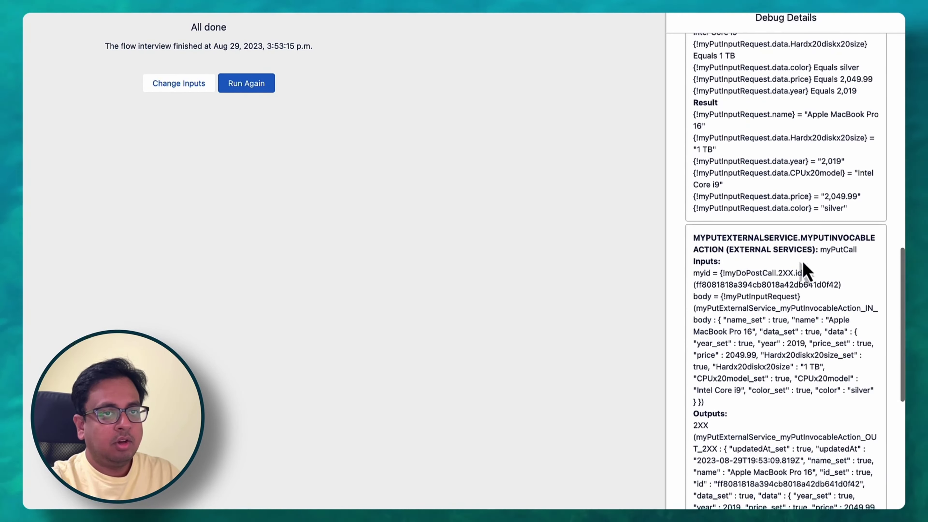
scroll(780, 327, "down", 5)
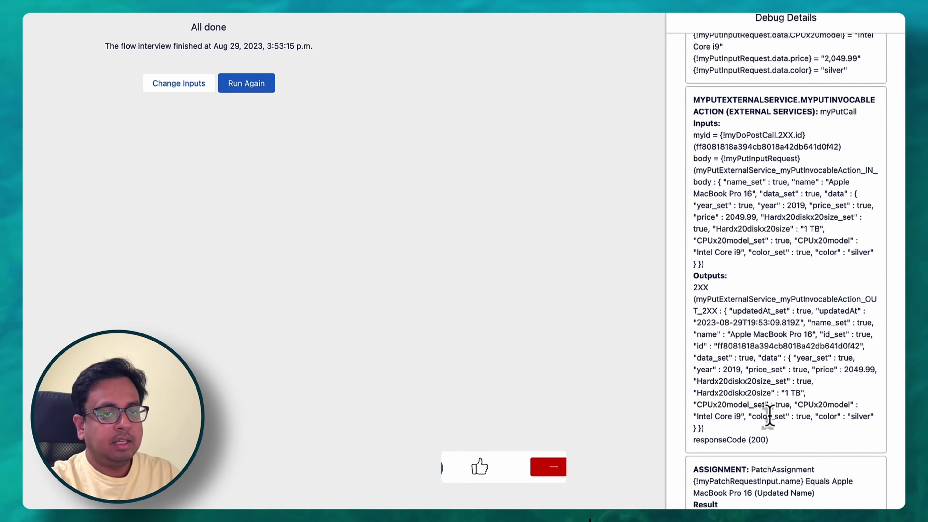
scroll(790, 344, "down", 12)
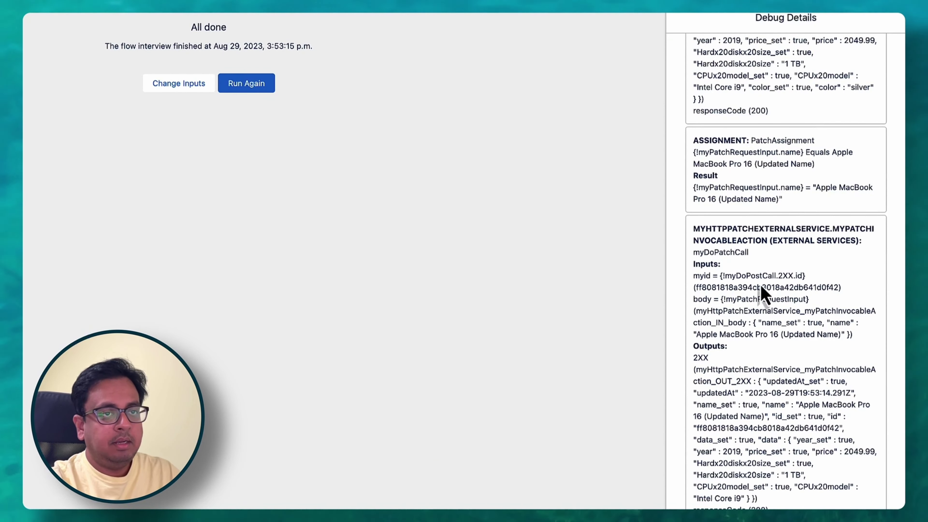
scroll(767, 367, "down", 2)
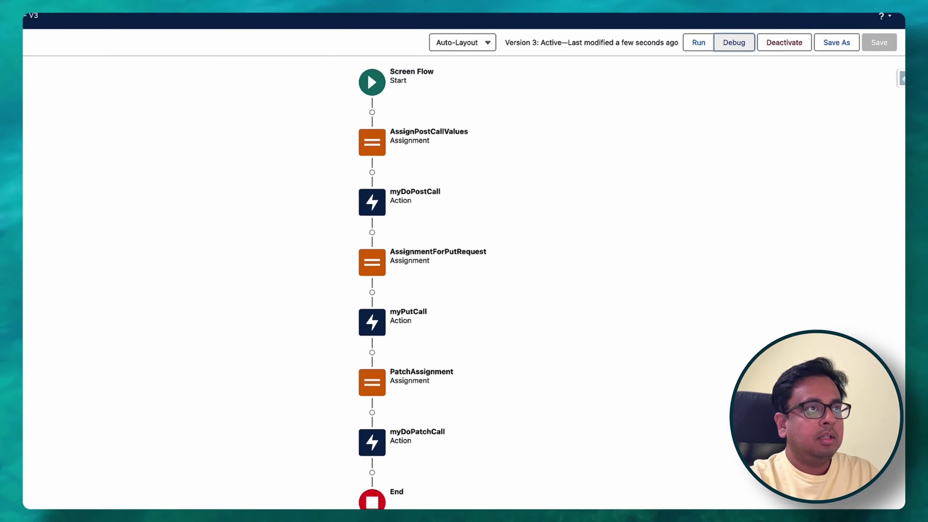
Step: Look up the DELETE endpoint in the restful-api.dev documentation and start a new HTTP callout for an action after myDoPatchCall
left_click(631, 34)
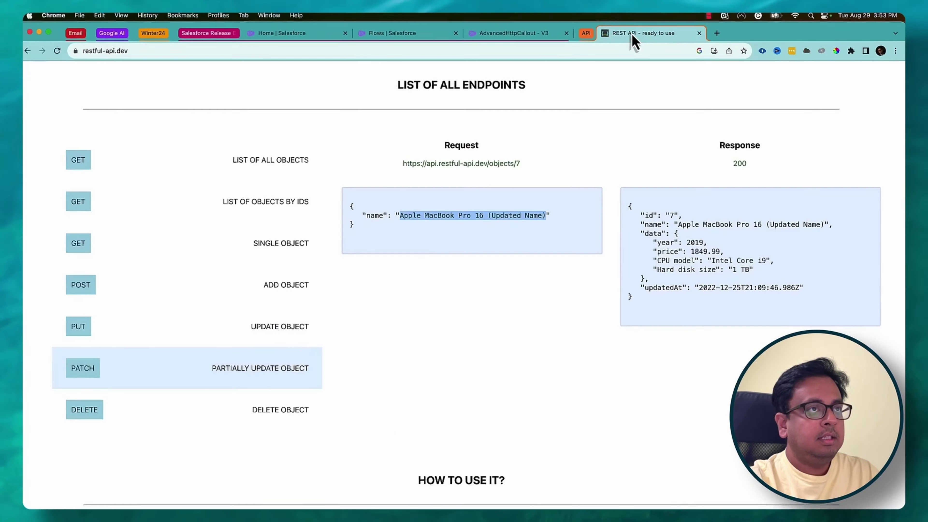
left_click(166, 411)
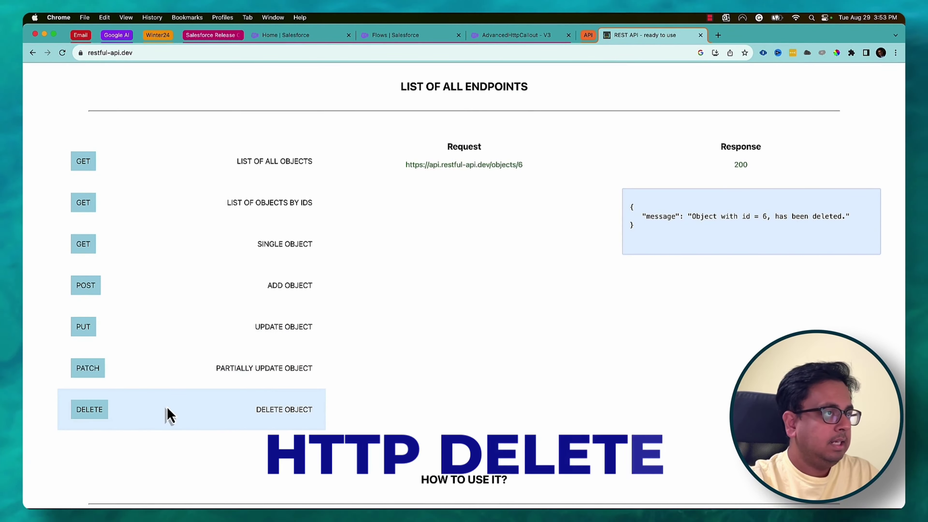
left_click(535, 35)
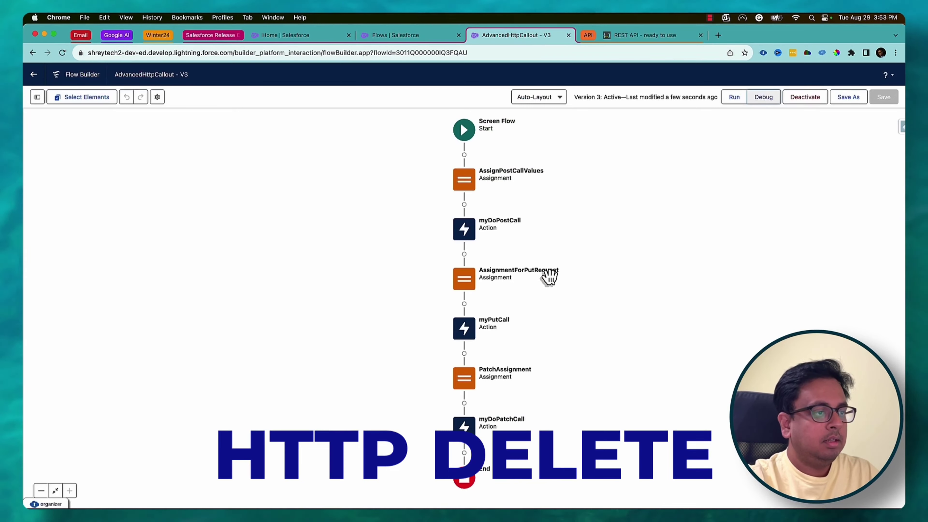
left_click_drag(566, 394, 572, 209)
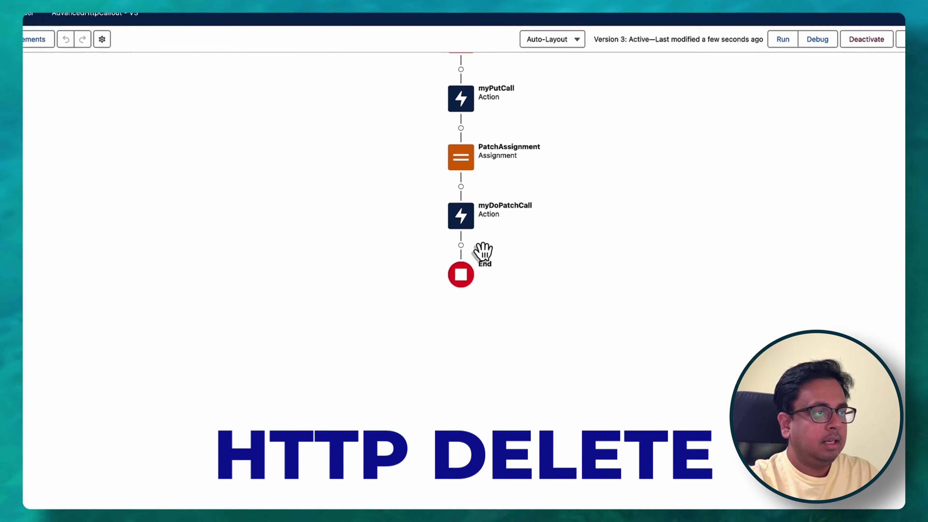
left_click(460, 245)
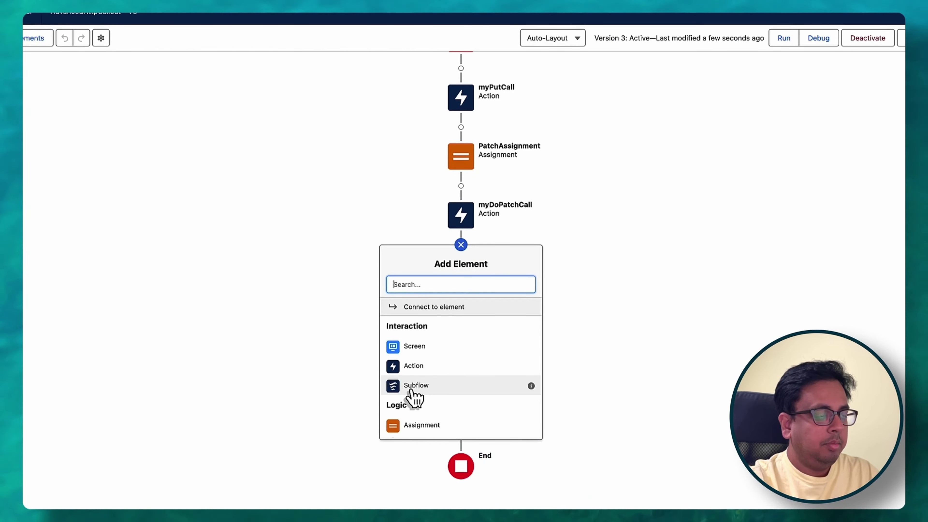
left_click(416, 366)
left_click(325, 374)
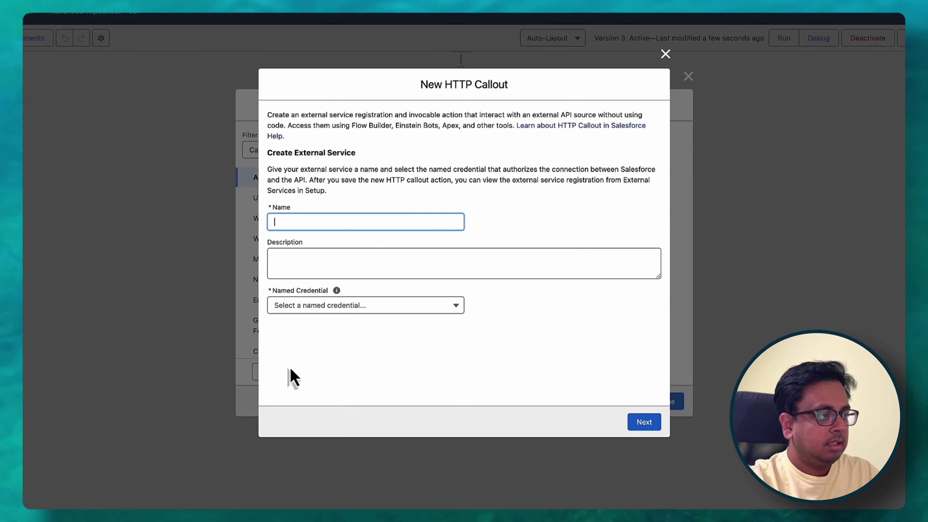
Step: Name the external service MyDeleteExternalService, select the named credential for api.restful-api.dev, and continue to the invocable action setup
type("My")
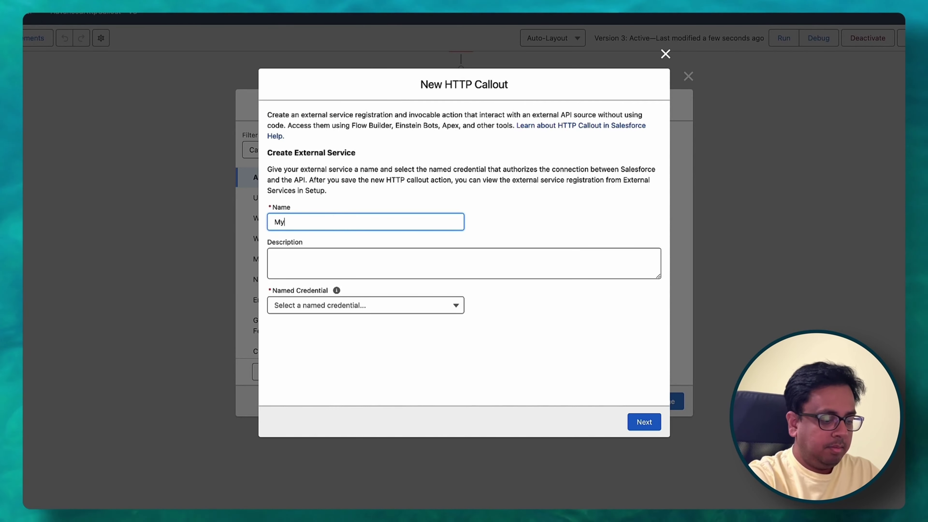
type("DeleteExter")
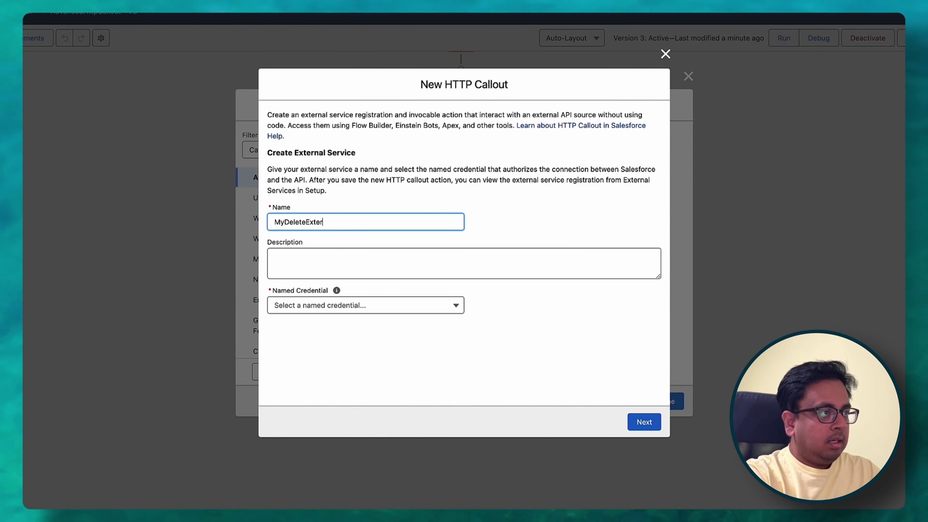
type("nalService")
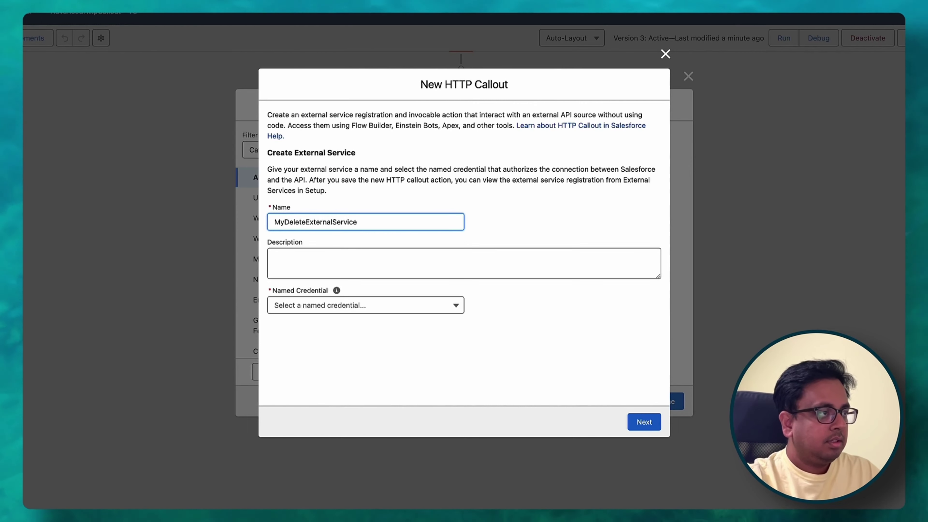
left_click(336, 311)
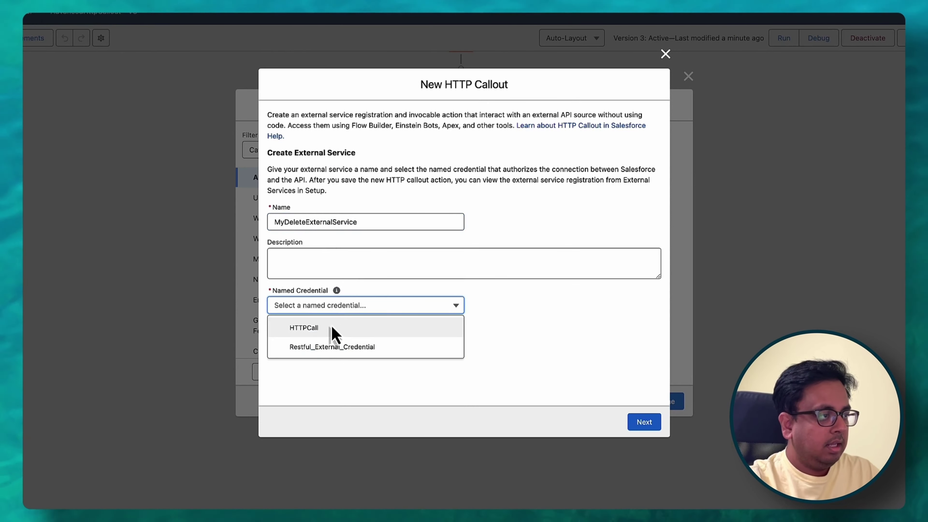
left_click(648, 426)
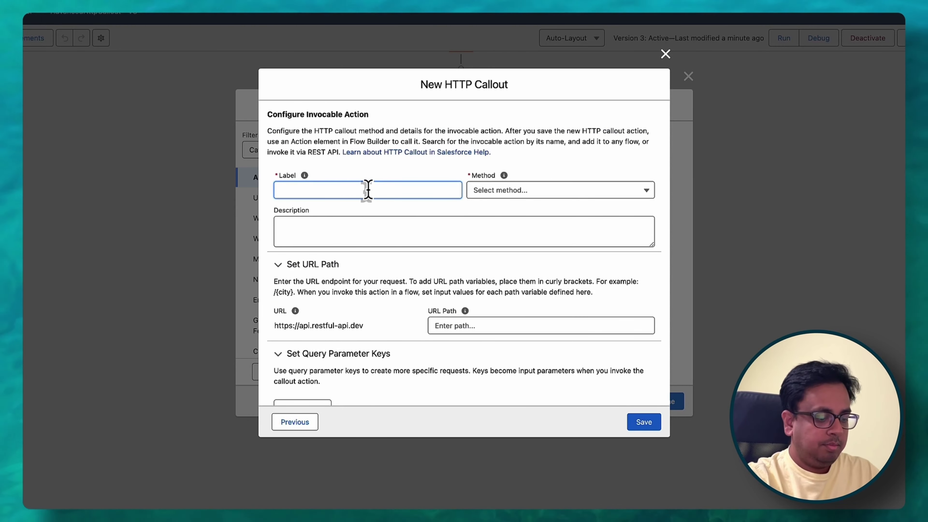
Step: Label the invocable action MyDeleteInvocableAction and set its method to DELETE
type("MyDeleteInvocableAction")
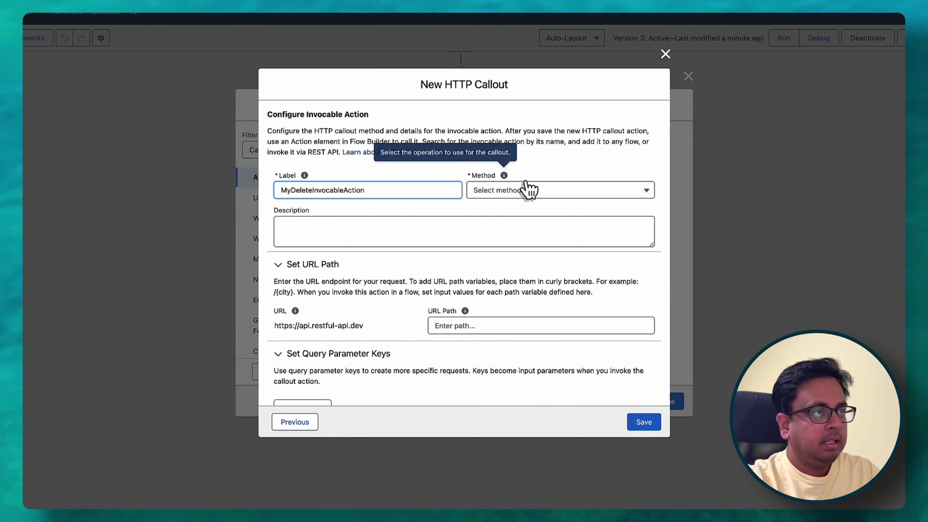
left_click(530, 191)
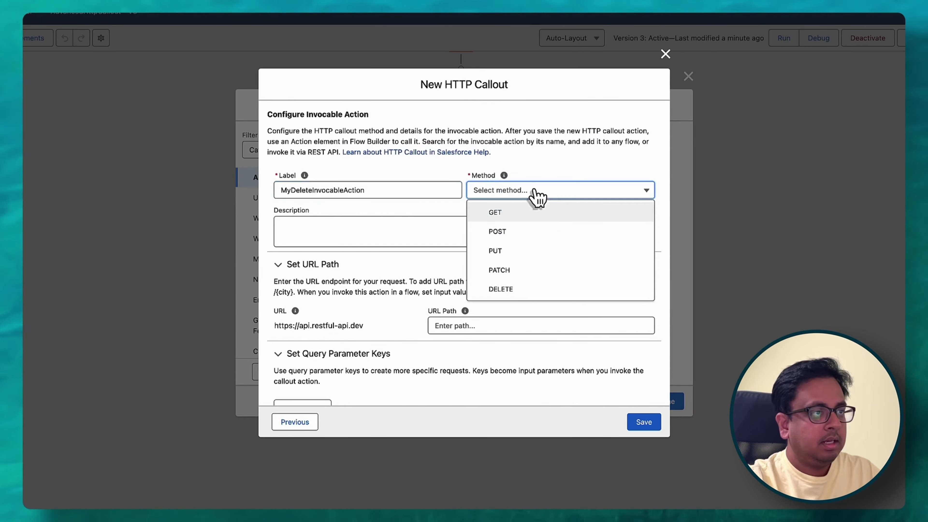
left_click(516, 290)
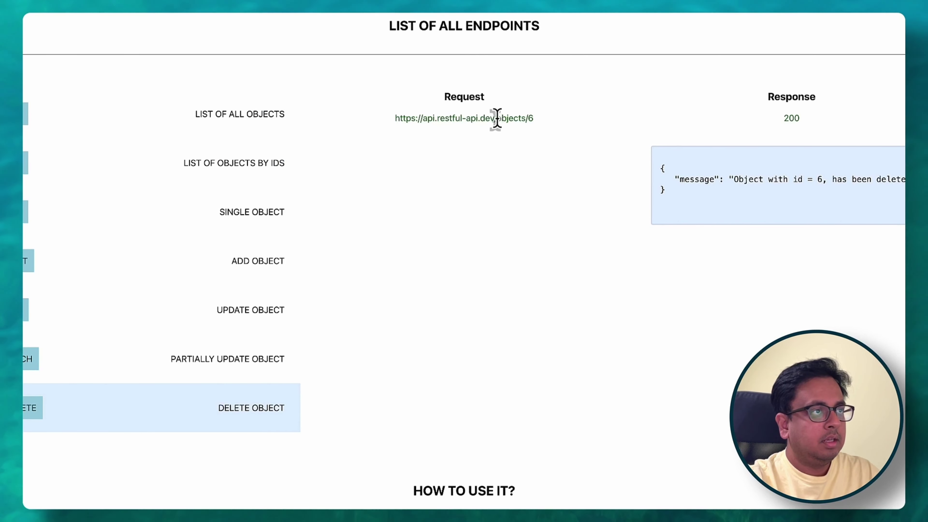
Step: Set the DELETE callout's URL path to /objects/{myid} and make the myid key a String
mouse_move(497, 119)
left_mouse_down()
mouse_move(540, 124)
mouse_move(494, 119)
left_mouse_up()
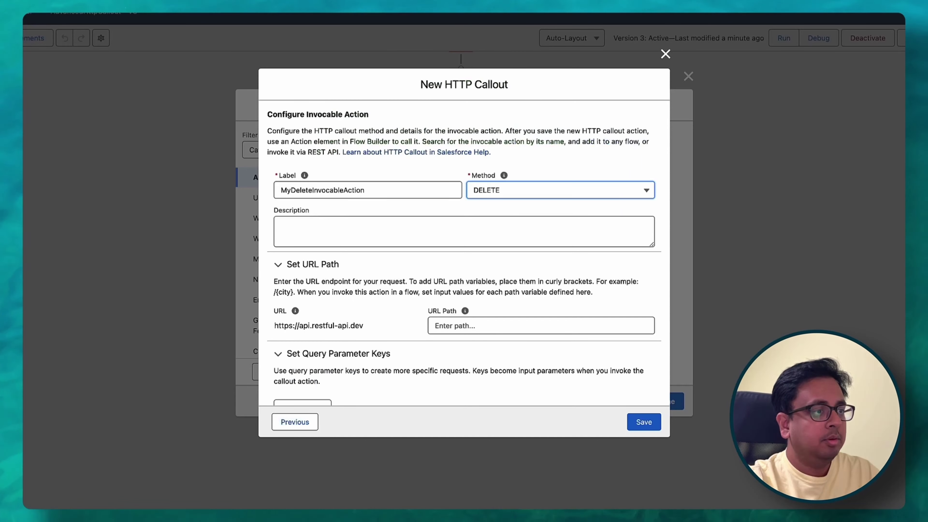
left_click(472, 329)
type("/objects/{myid")
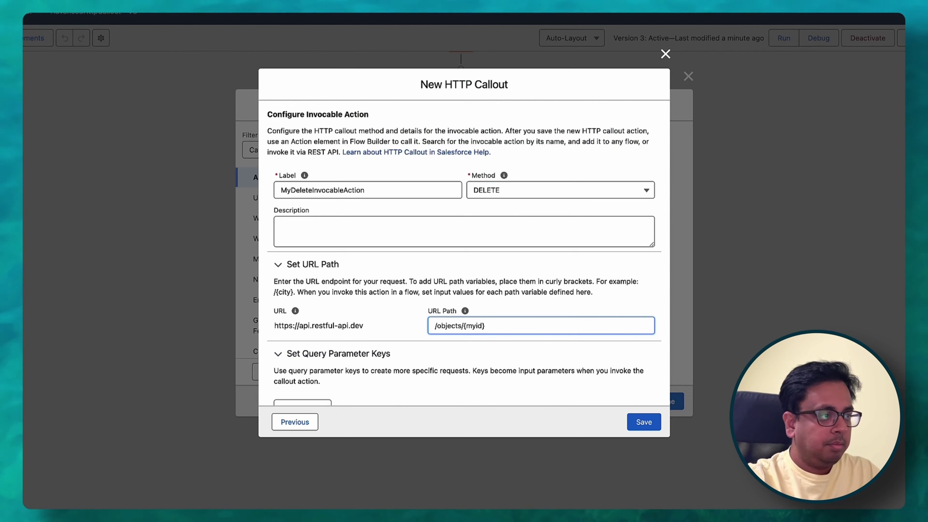
scroll(448, 321, "down", 3)
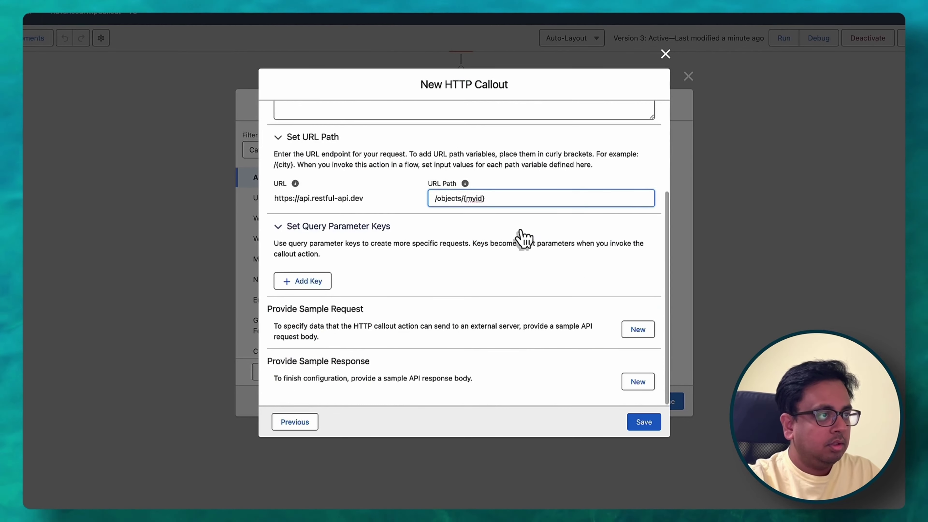
key("Tab")
left_click(499, 242)
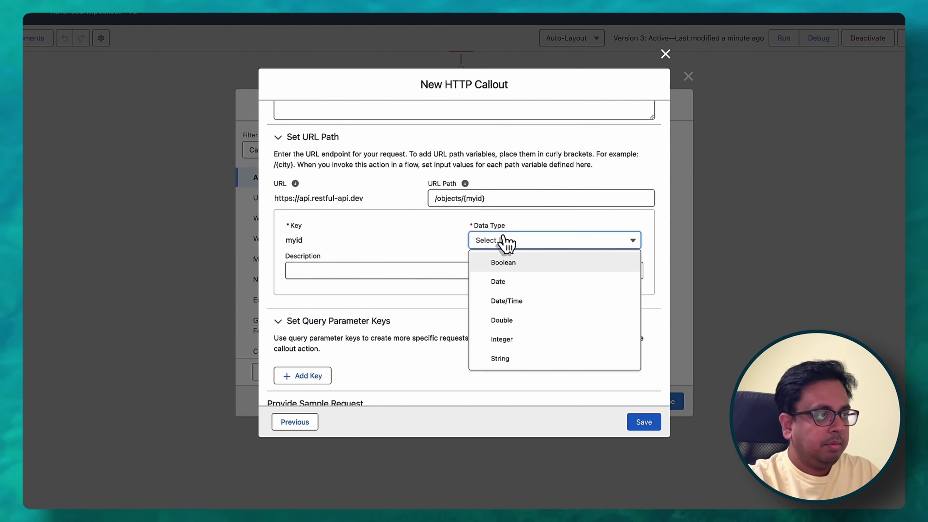
left_click(508, 358)
Step: Provide the DELETE response JSON from the restful-api.dev documentation as the sample response, review it, and save the HTTP callout
scroll(388, 325, "down", 3)
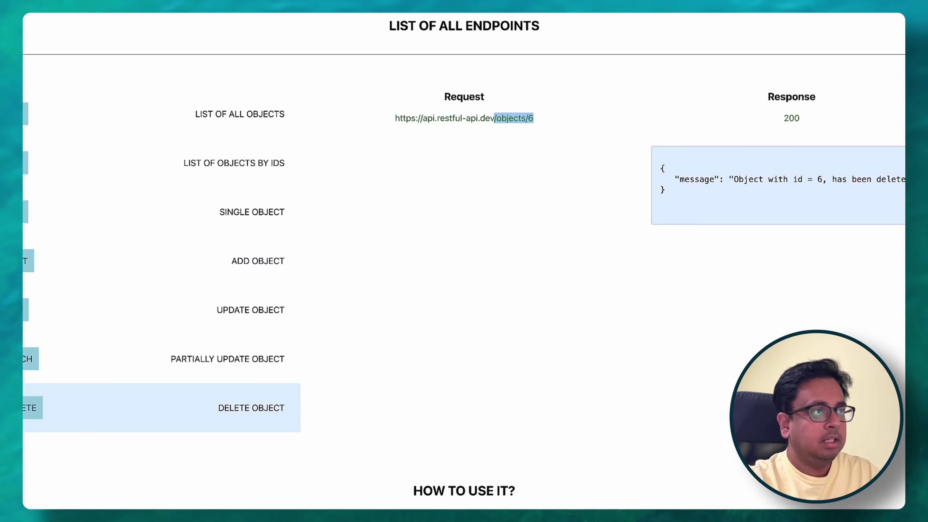
left_click_drag(659, 166, 669, 197)
key("super+c")
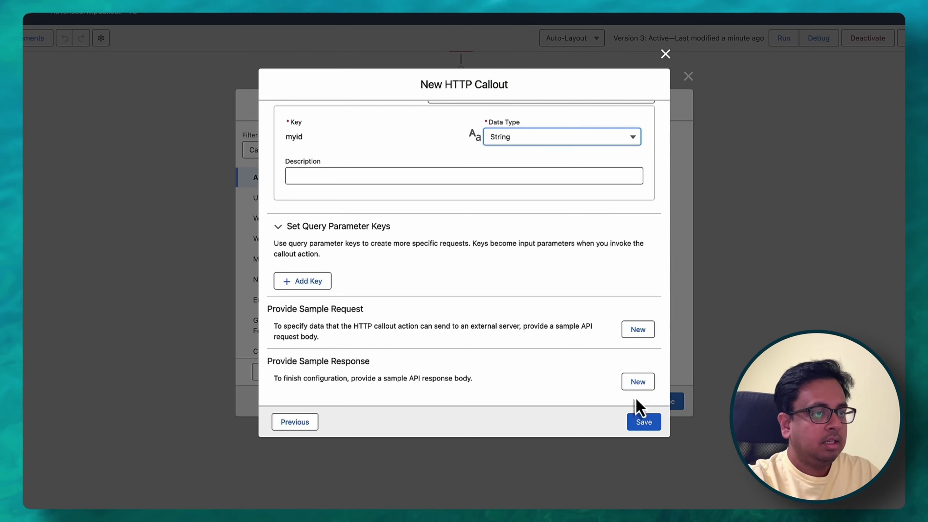
left_click(639, 380)
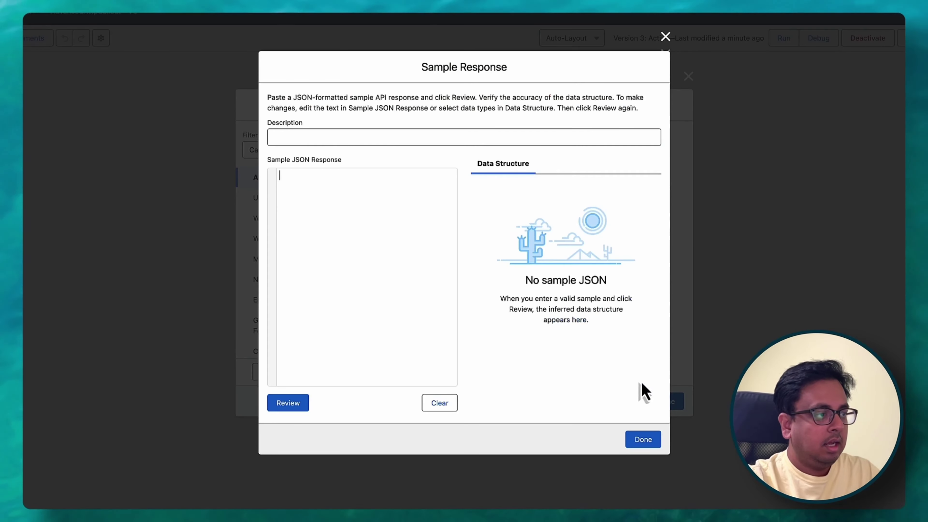
key("super+v")
left_click(291, 405)
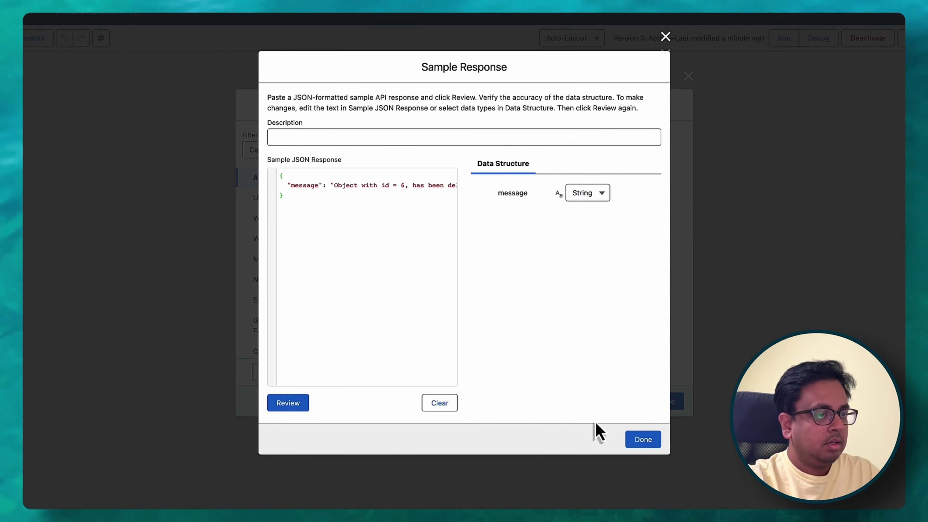
left_click(641, 443)
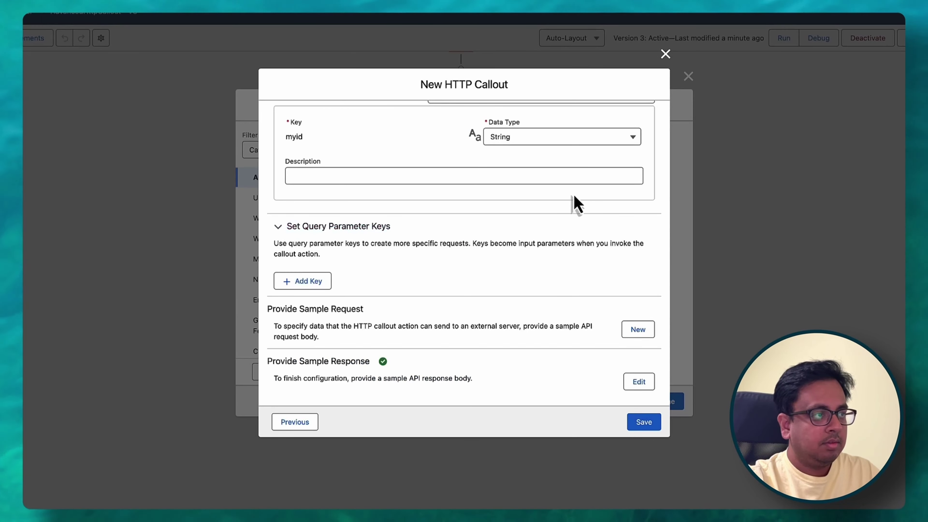
left_click(651, 425)
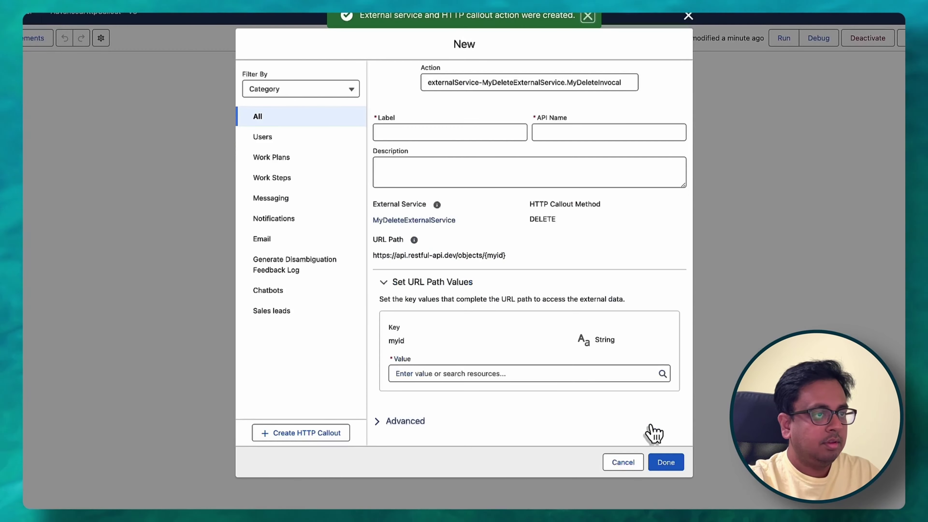
Step: Label the new delete action DoDeleteOperation and fill in the matching API name
left_click(439, 131)
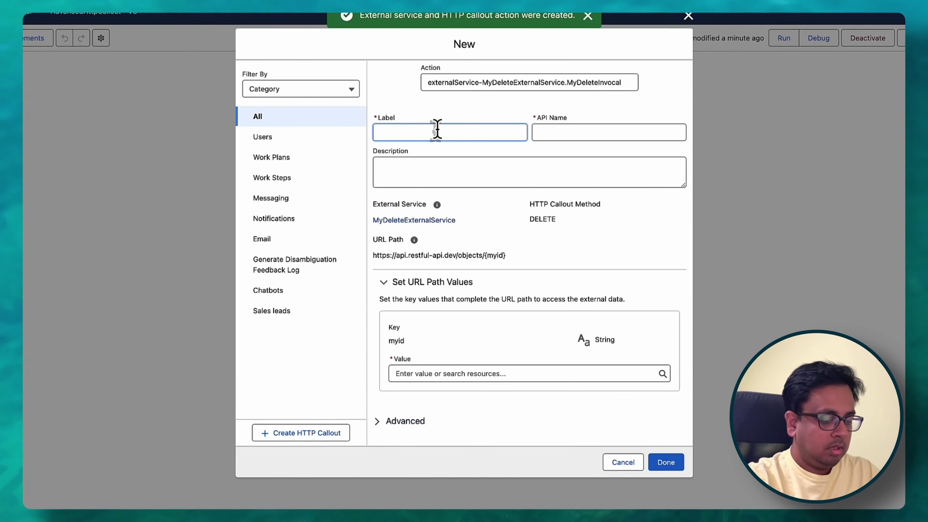
type("DoDeleteOp")
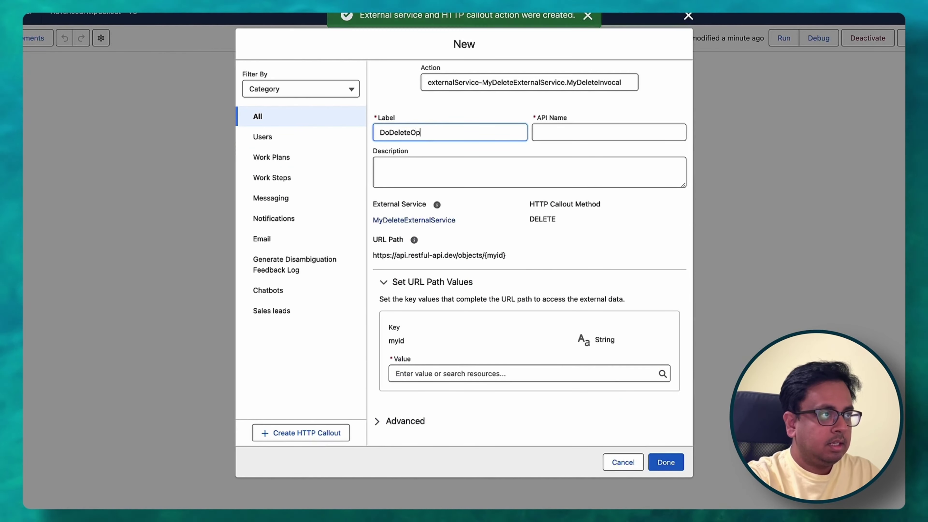
type("ea")
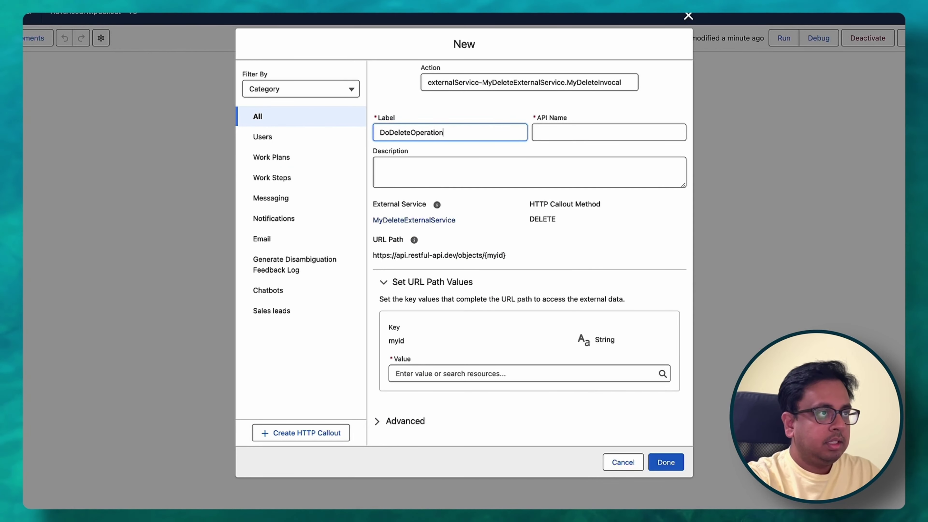
key("Tab")
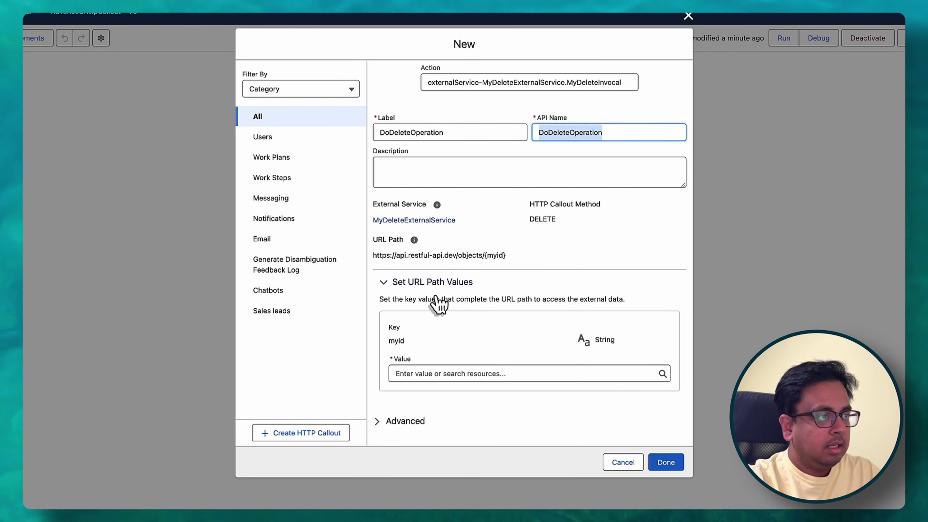
Step: Set the myid path value to {!myDoPostCall.2XX.id} and add the delete action to the flow
left_click(441, 373)
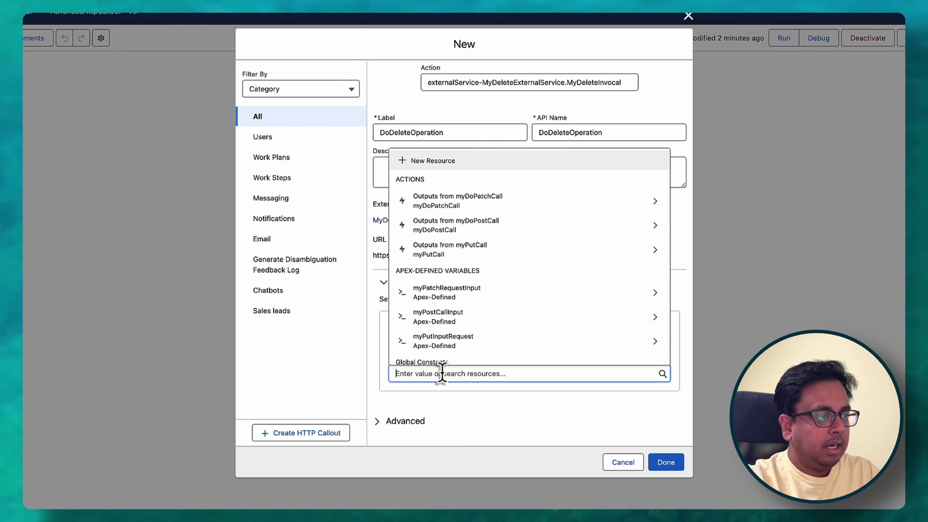
left_click(470, 227)
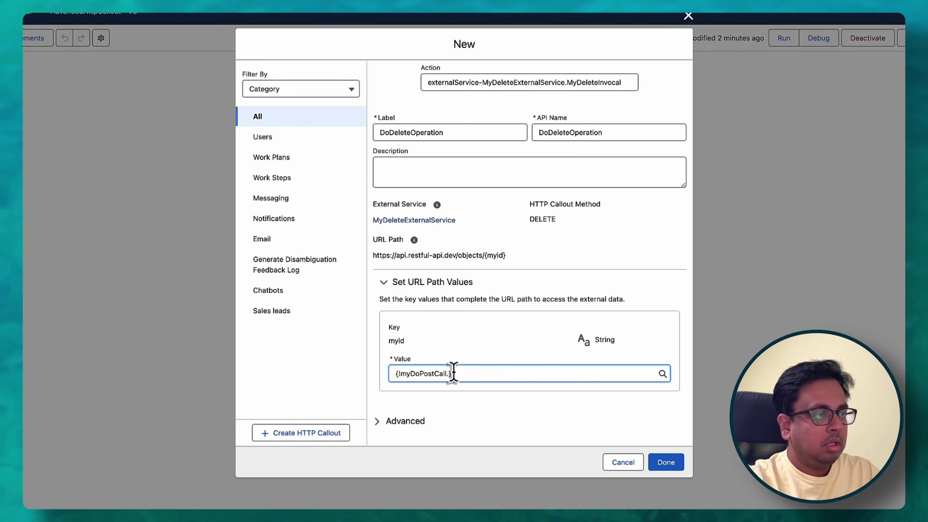
left_click(447, 373)
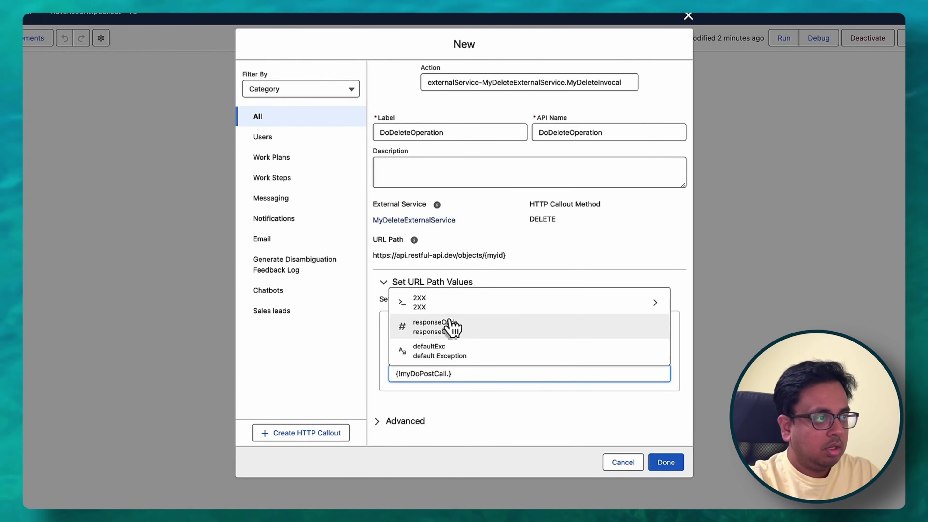
left_click(446, 305)
left_click(430, 447)
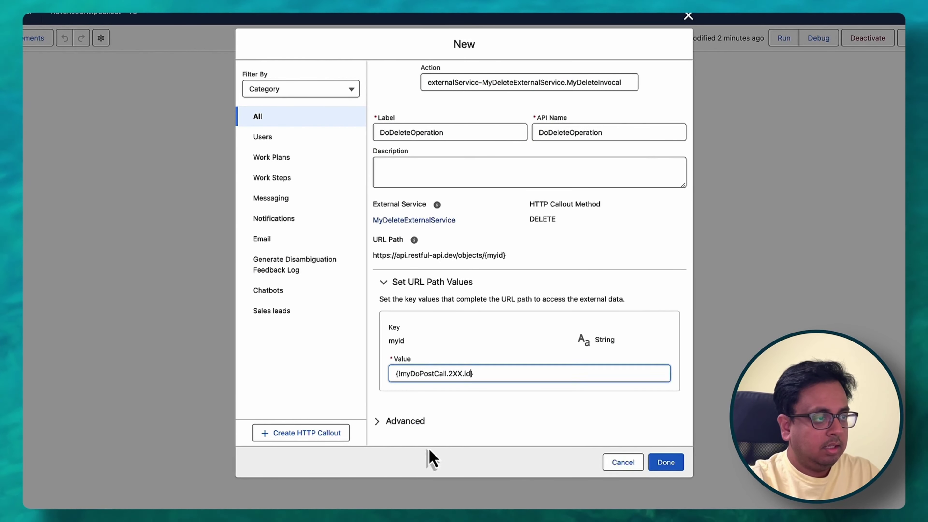
left_click(663, 464)
Step: Save AdvancedHttpCallout as a new version and activate it
left_click(880, 84)
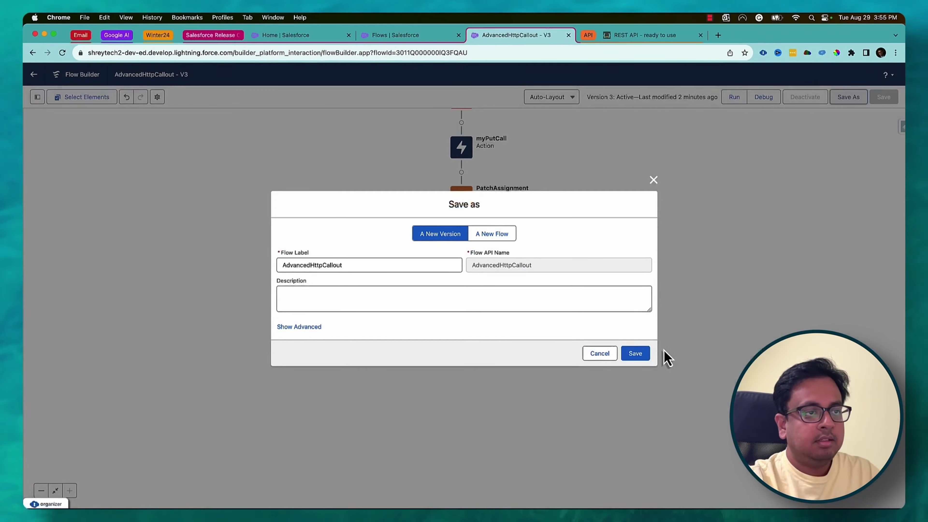
left_click(635, 353)
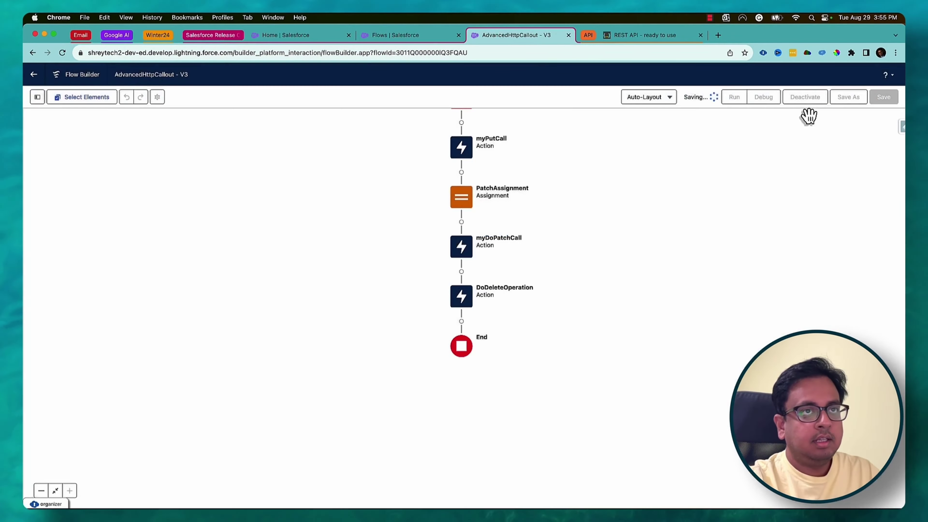
left_click(809, 99)
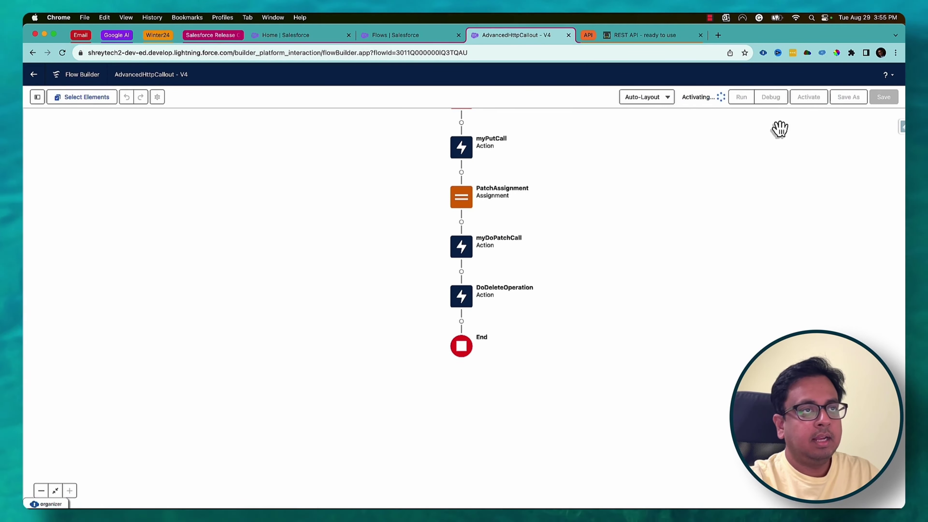
Step: Run the flow in debug mode and examine DoDeleteOperation's response code, message and deleted object id
left_click(771, 99)
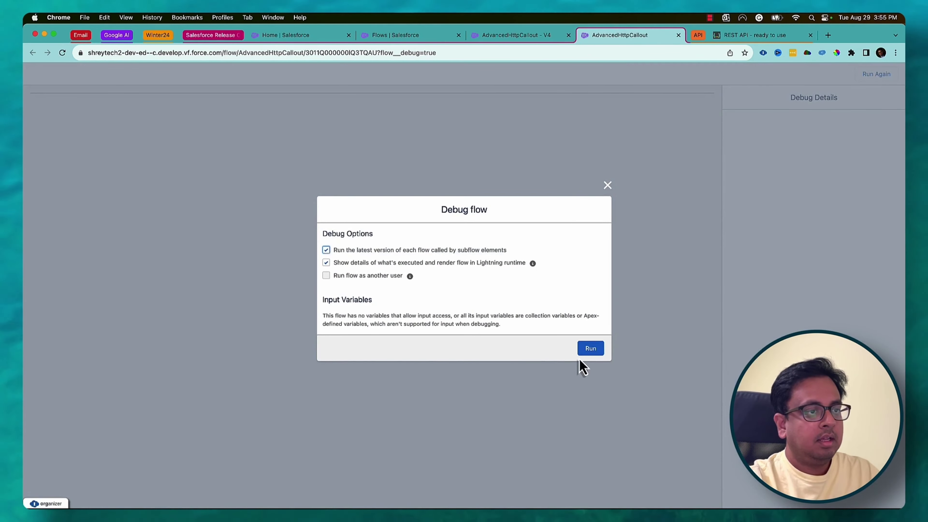
left_click(591, 350)
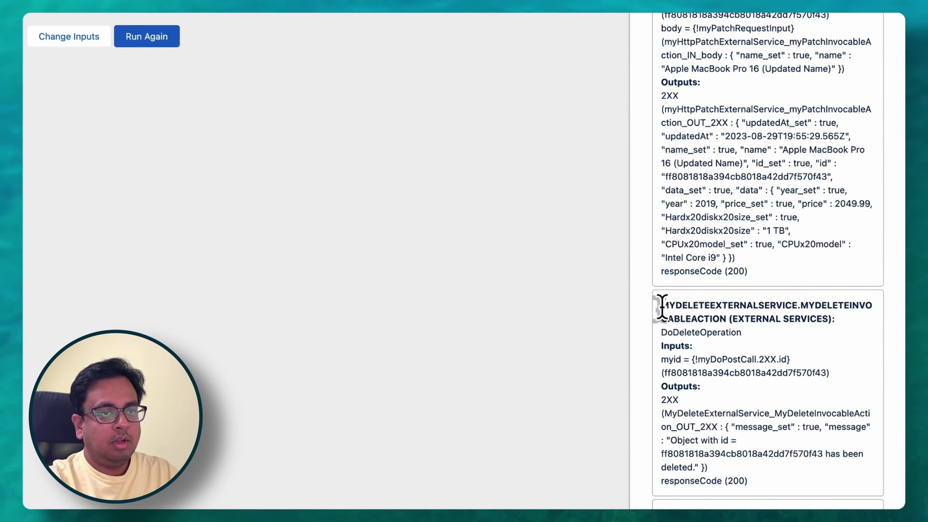
left_click_drag(660, 307, 784, 309)
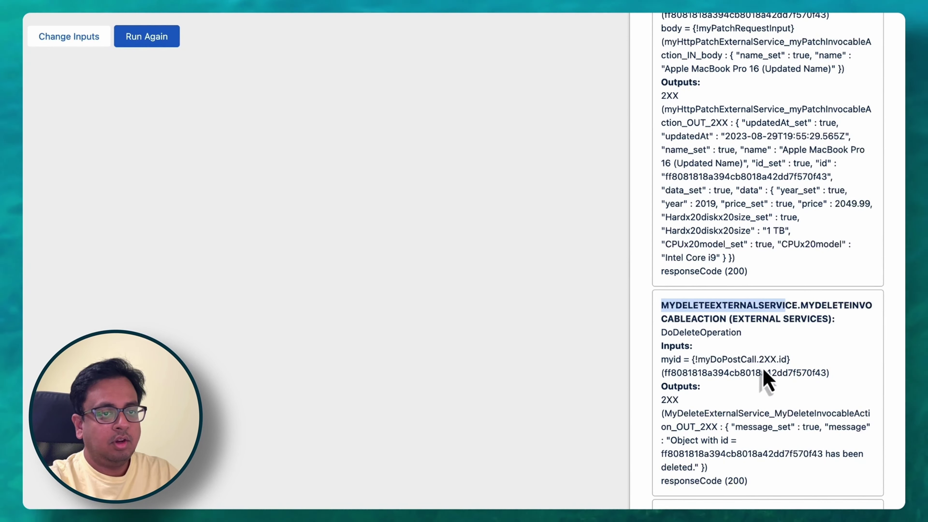
double_click(735, 481)
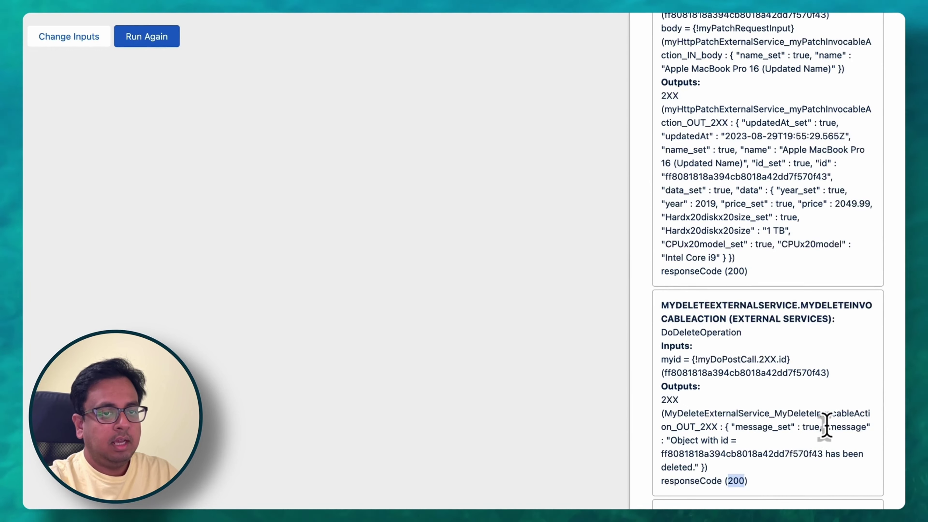
double_click(844, 427)
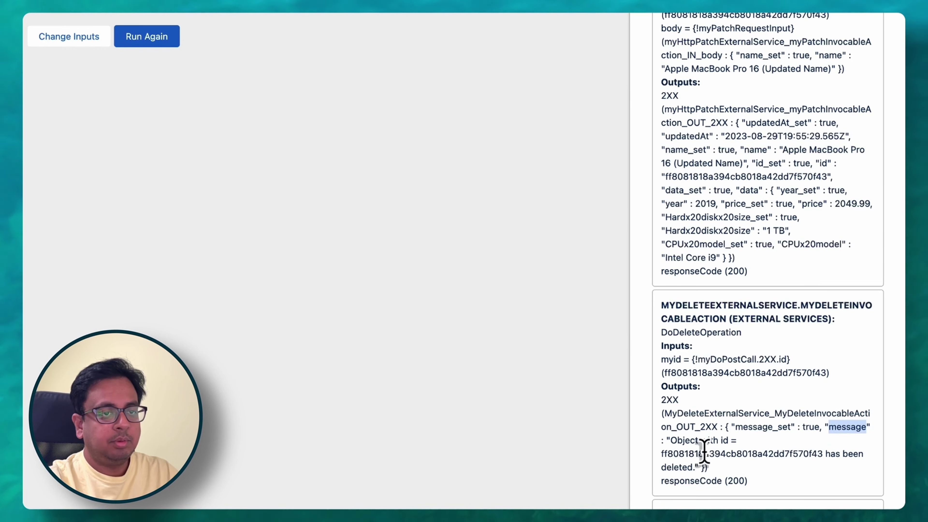
double_click(699, 454)
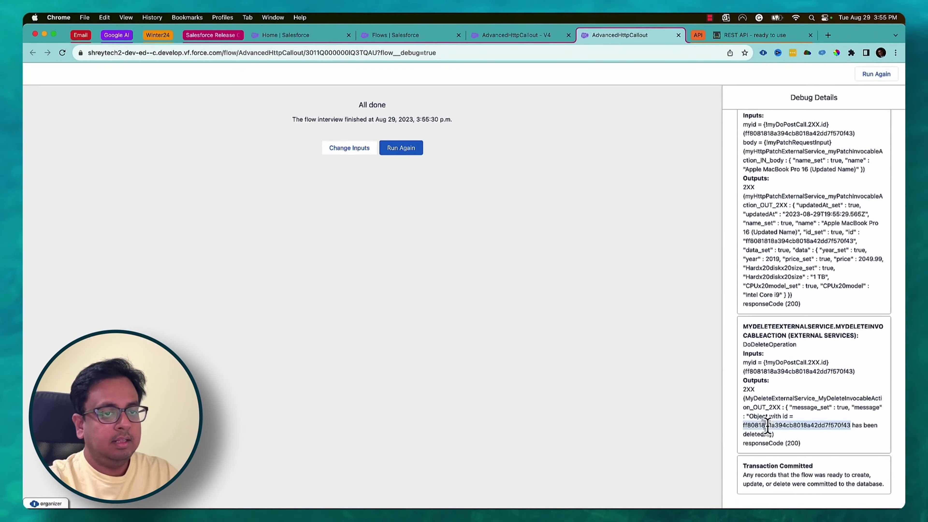
Step: Check the object id in the myDoPostCall output against the deleted one, and return to the restful-api.dev endpoint list
scroll(777, 384, "up", 20)
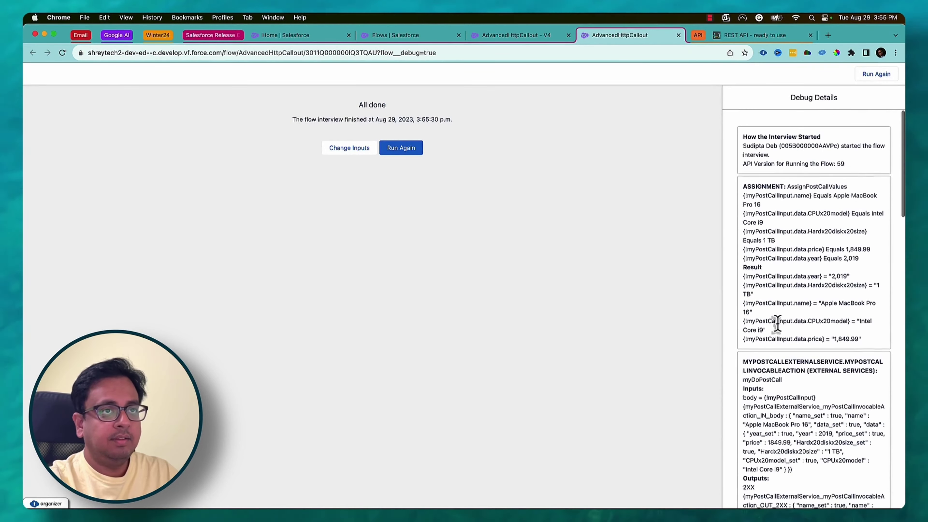
scroll(779, 321, "down", 5)
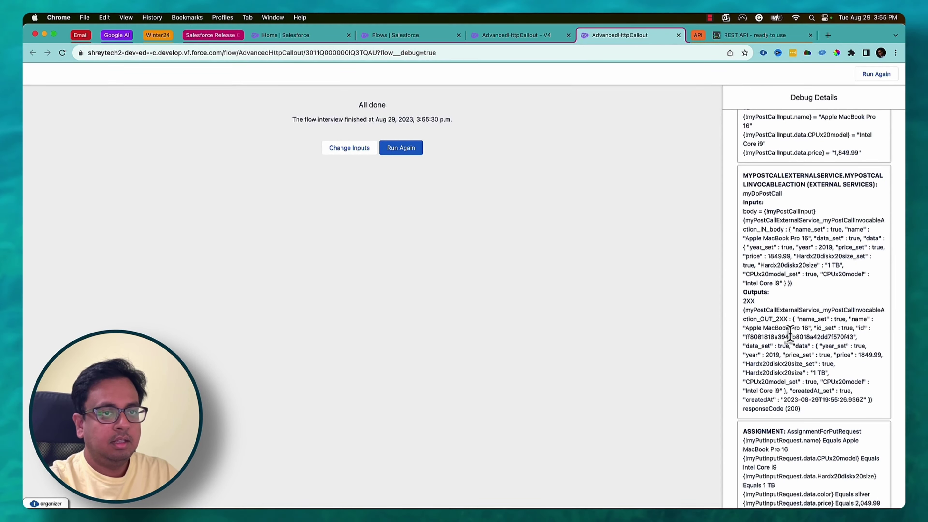
double_click(785, 337)
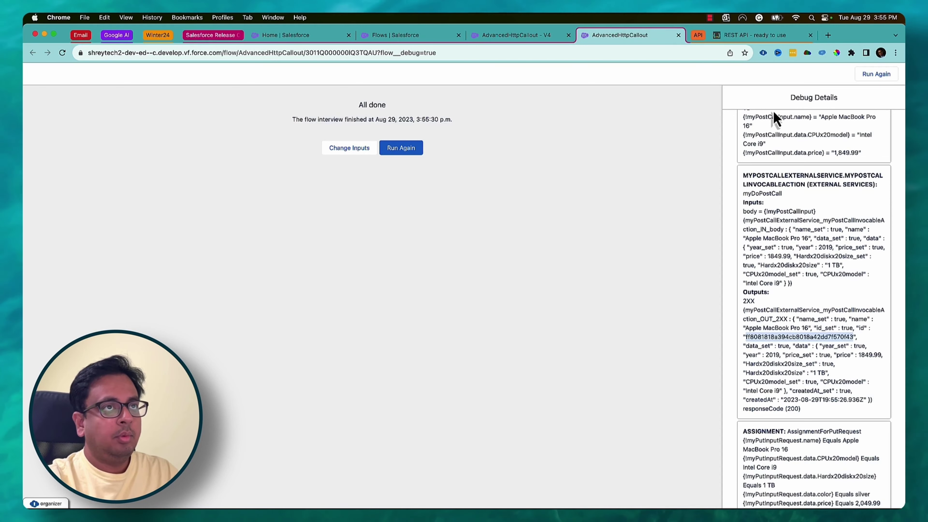
left_click(772, 39)
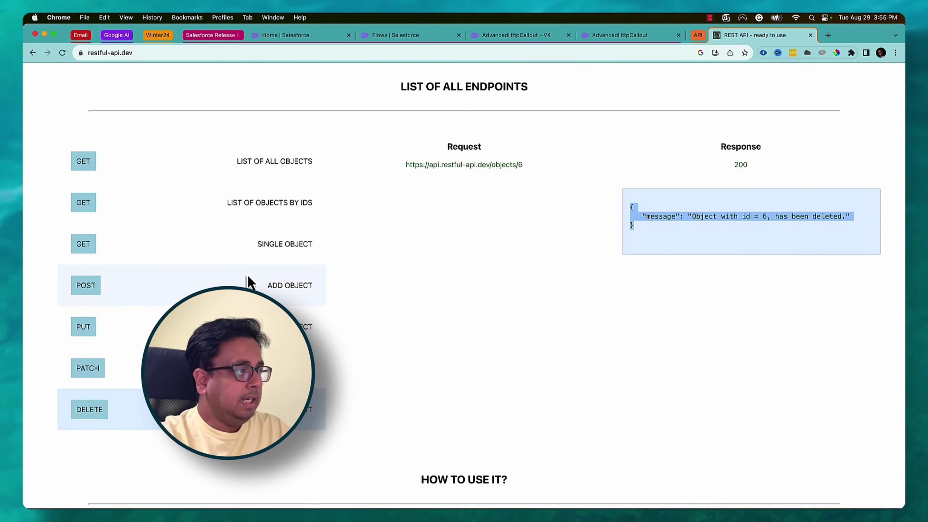